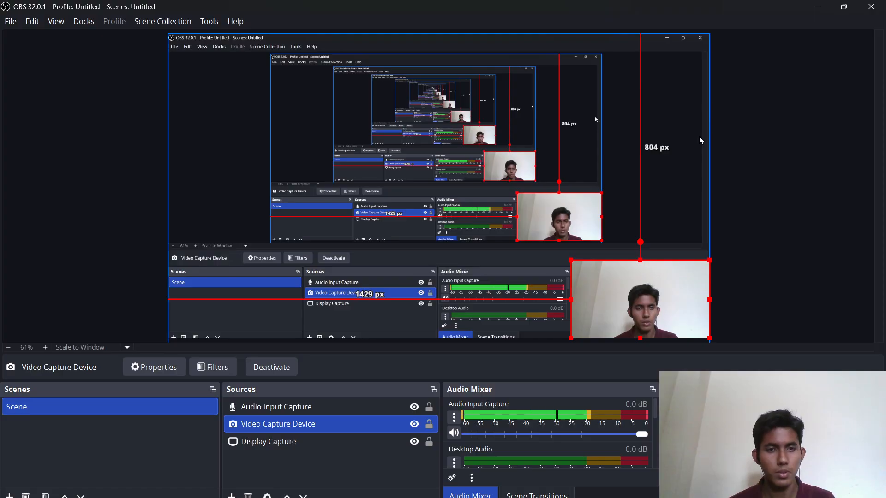
- Review the assignment problem image, then return to the Workbench project
key("alt+Tab")
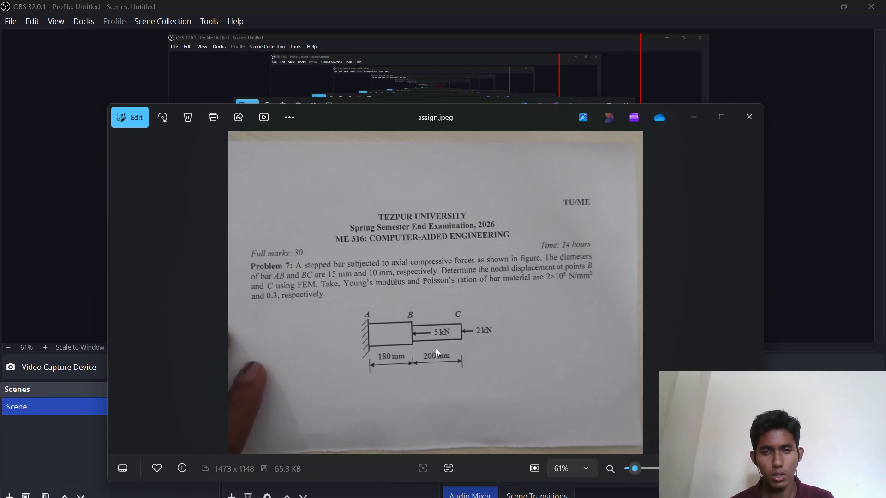
left_click(695, 119)
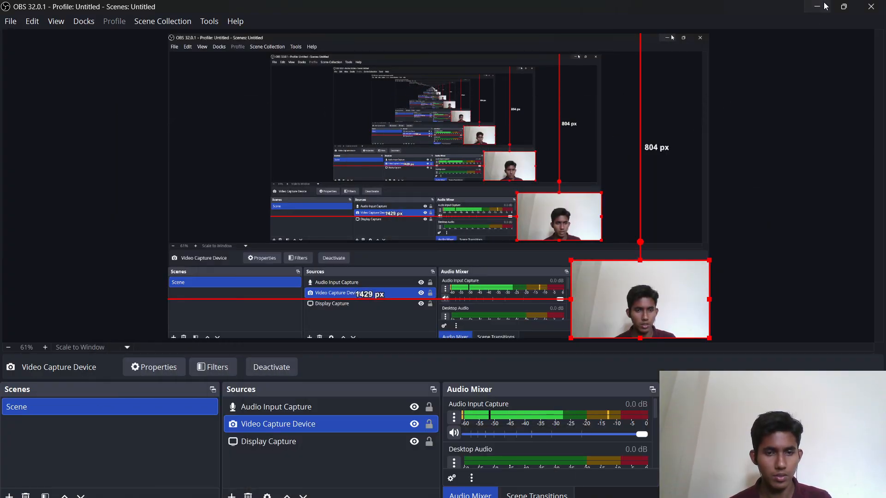
left_click(825, 6)
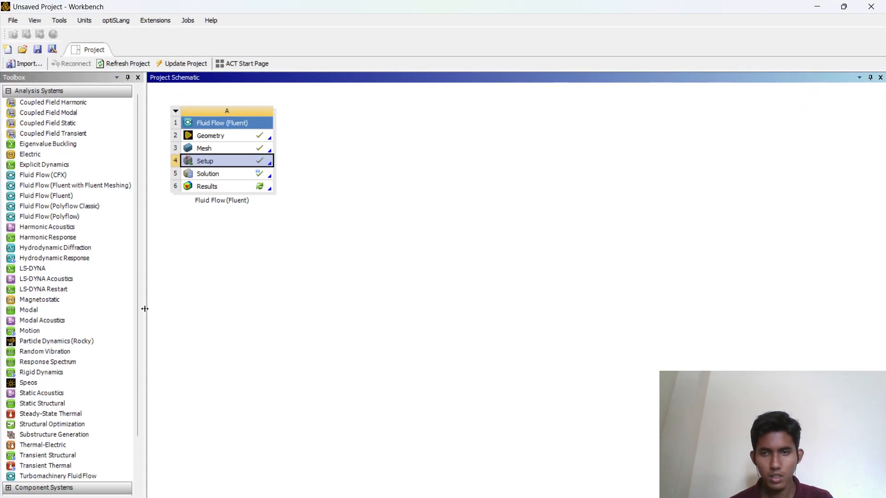
- Add a Static Structural analysis system to the project schematic beside the Fluid Flow system
left_click_drag(68, 405, 386, 135)
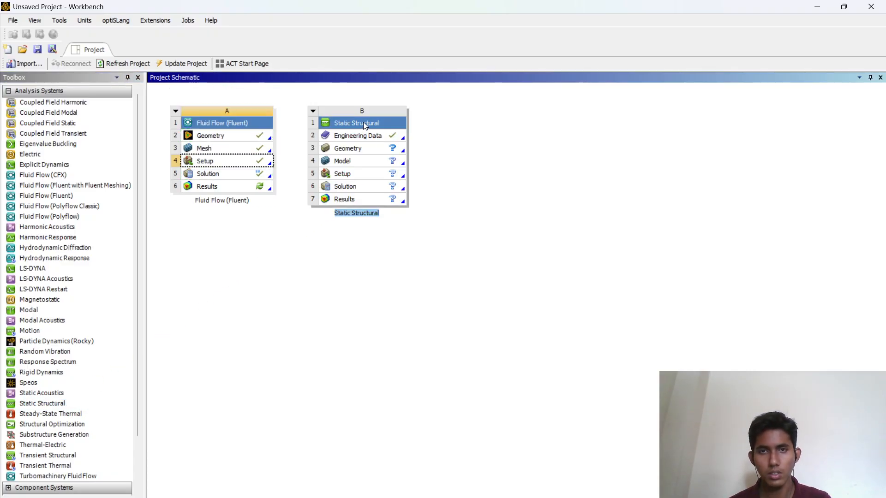
left_click(361, 134)
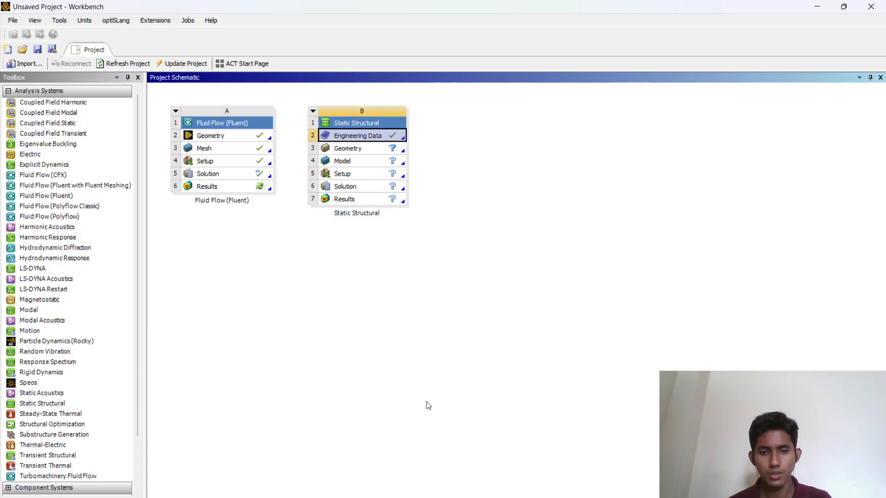
left_click(623, 497)
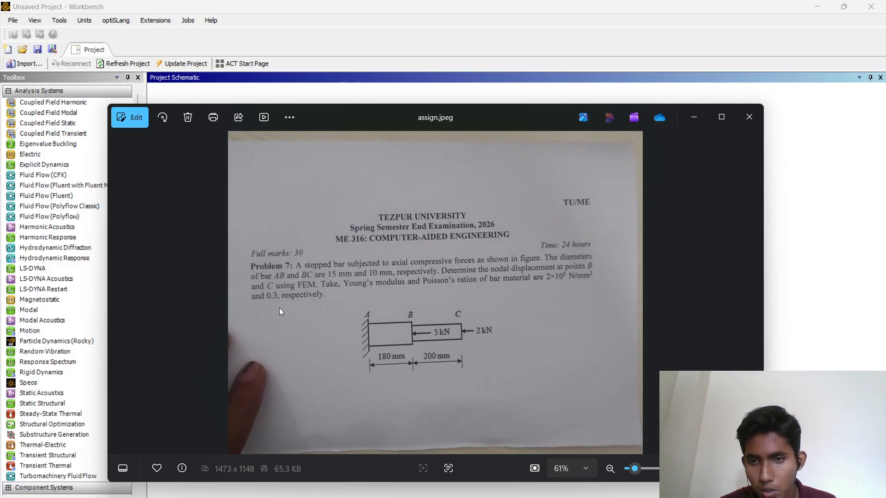
left_click(691, 118)
- Open the Static Structural system's Engineering Data and add a new material named assign
right_click(391, 139)
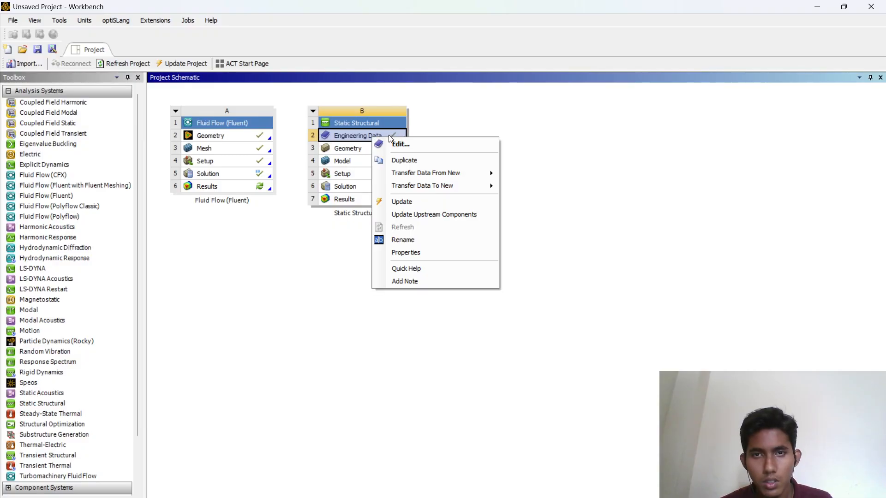
left_click(400, 144)
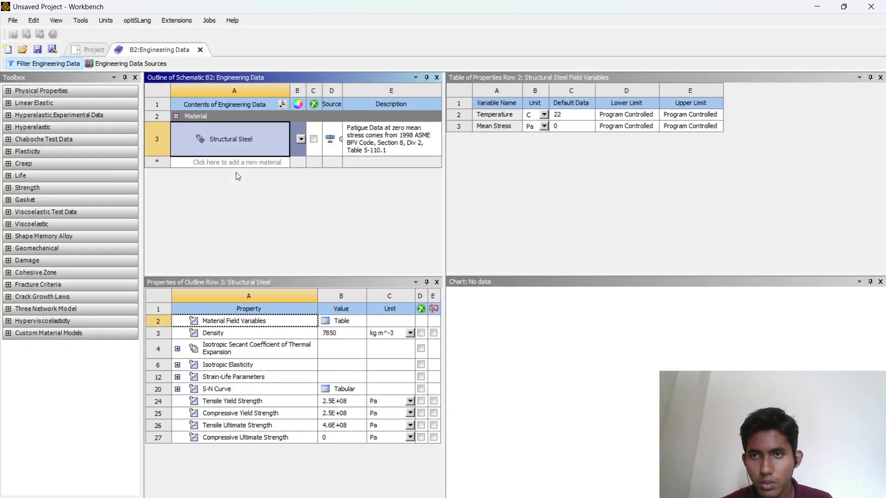
left_click(241, 160)
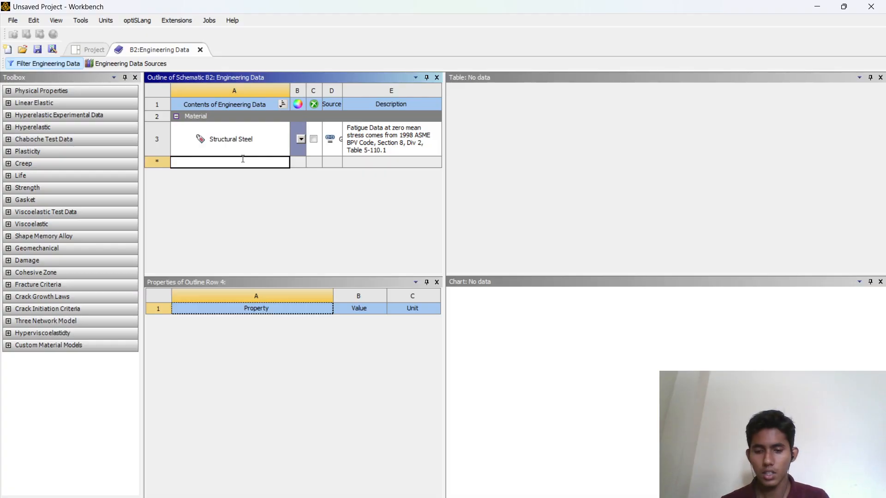
type("assign")
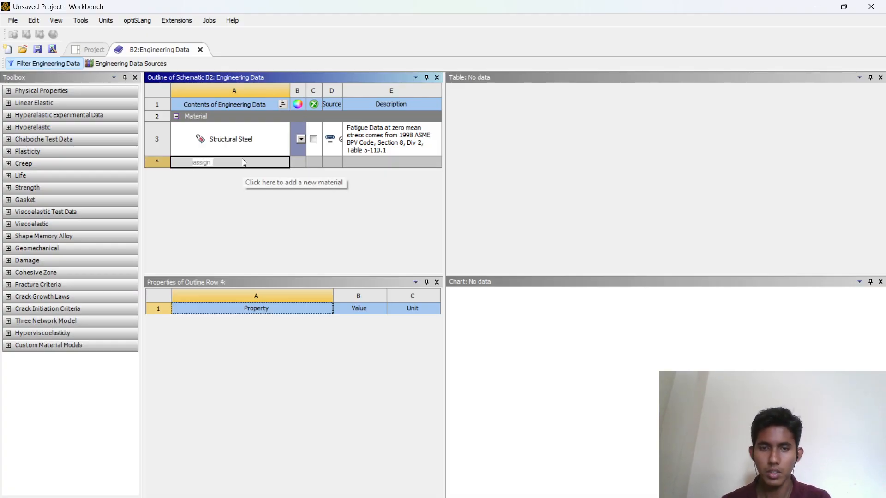
key("Return")
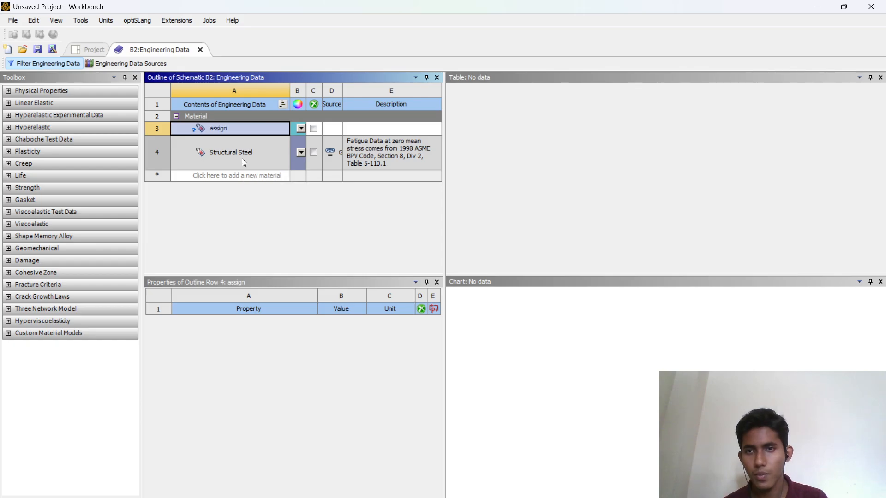
- Add Isotropic Elasticity from the Linear Elastic group to the assign material and expand its properties
left_click(15, 104)
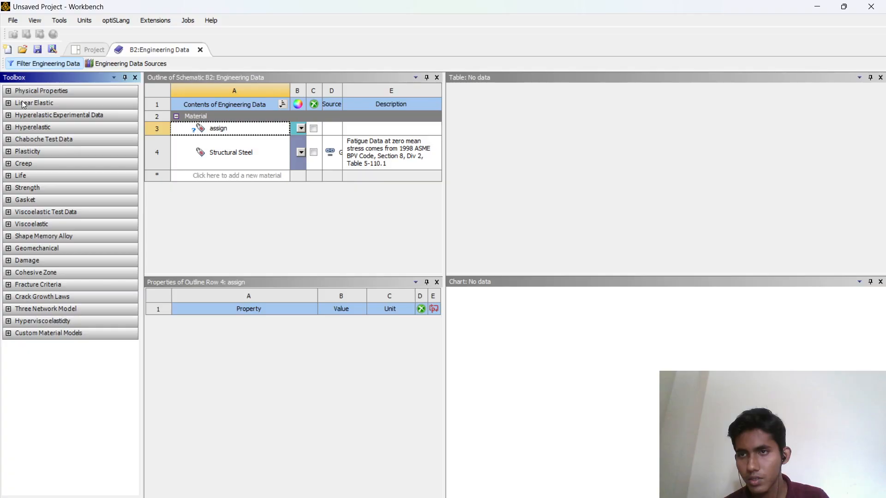
double_click(22, 104)
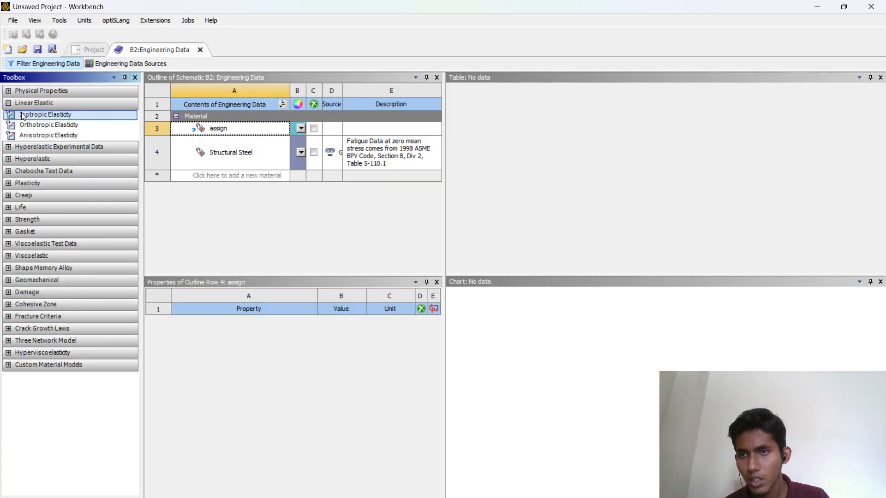
double_click(22, 115)
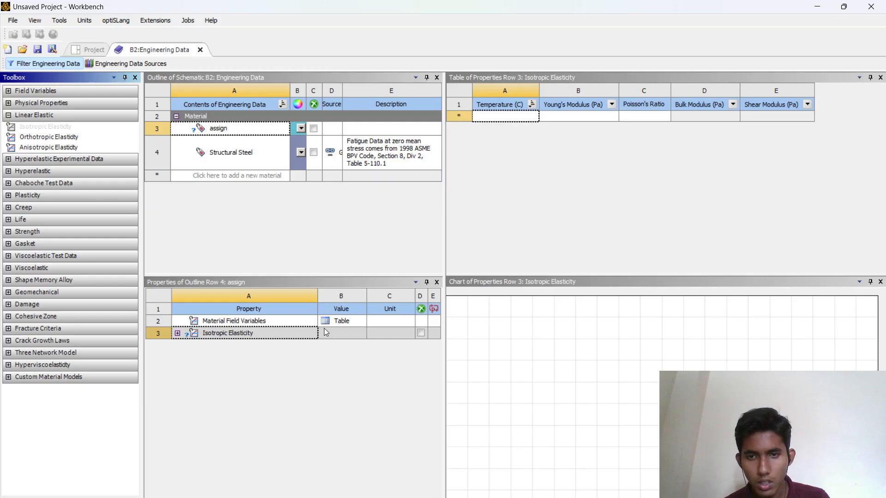
left_click(278, 336)
left_click(177, 333)
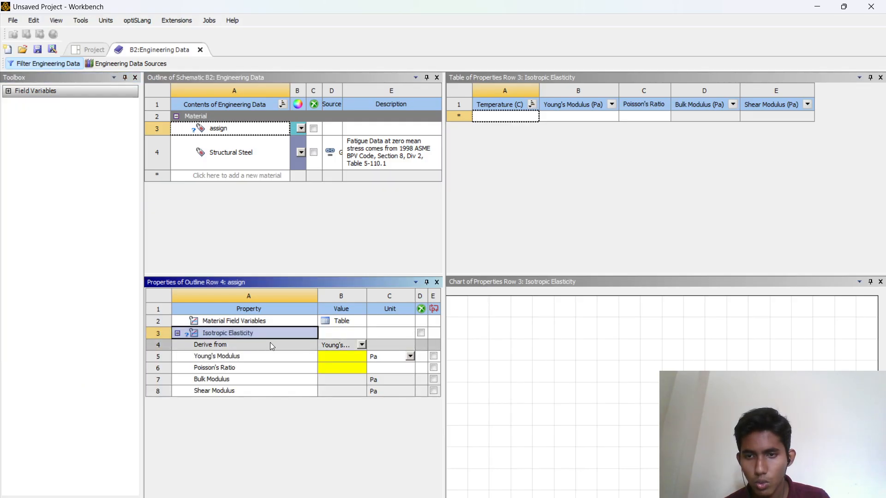
- Set the Young's Modulus unit to MPa and its value to 200000
left_click(353, 357)
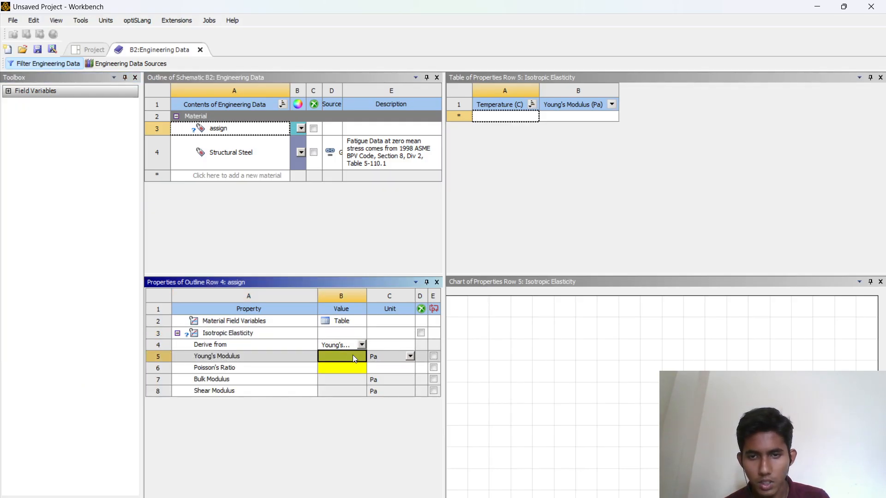
left_click(408, 356)
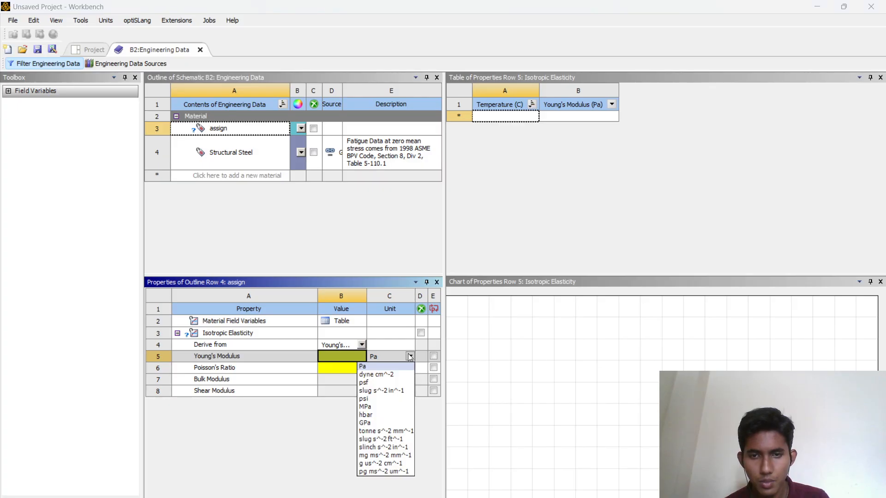
left_click(386, 407)
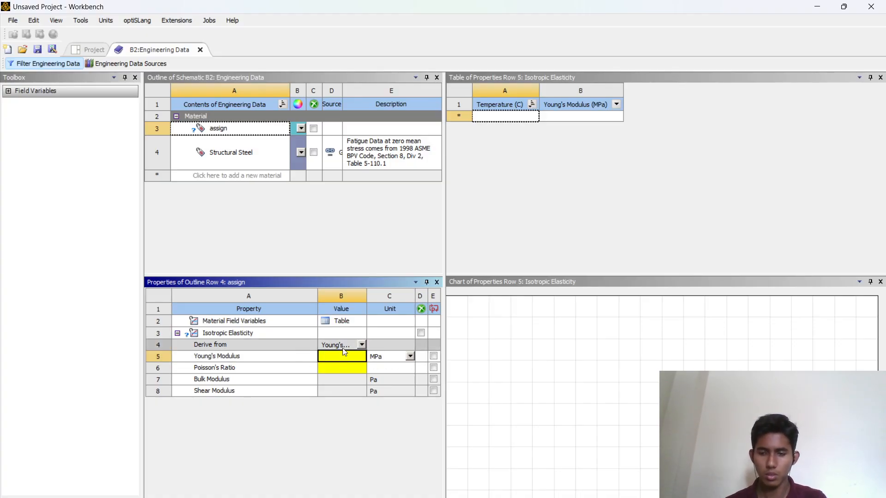
type("2")
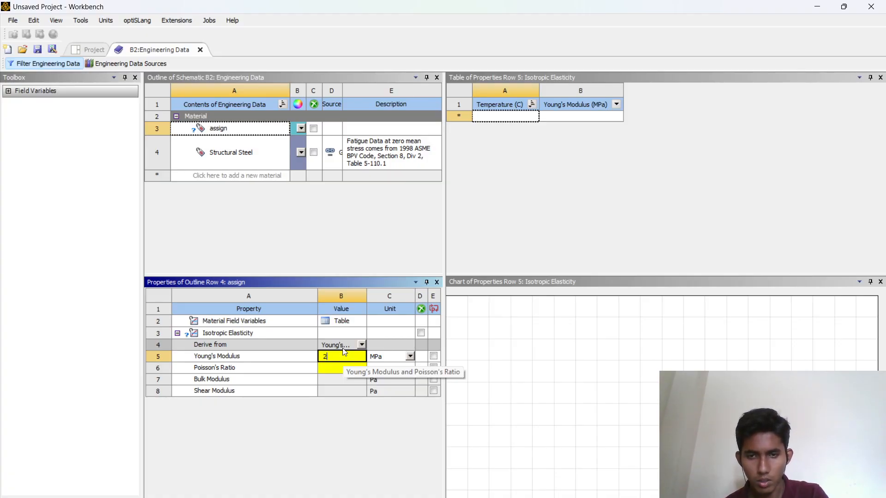
type("0000")
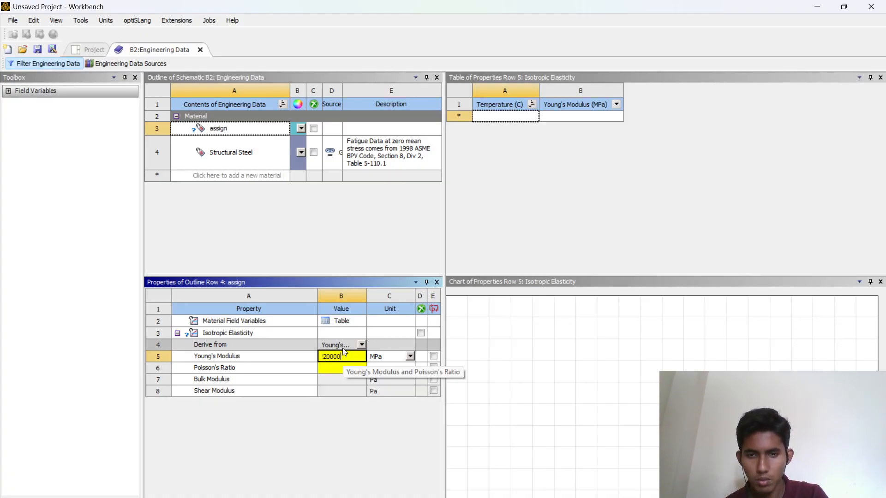
type("0")
key("Return")
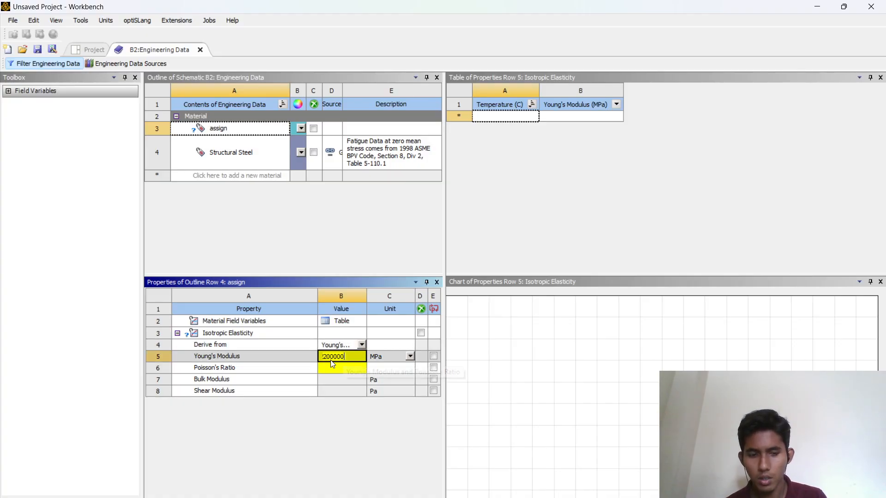
- Set the Poisson's Ratio of the assign material to 0.3
type("0.")
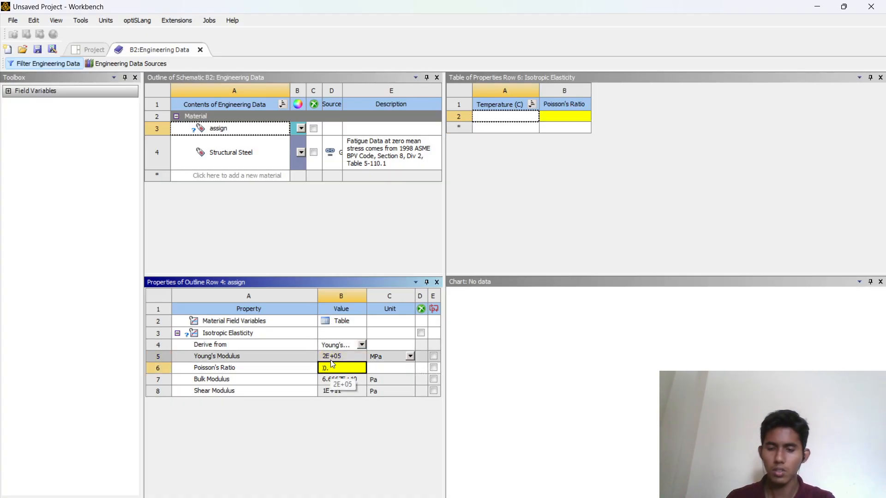
type("3")
key("Return")
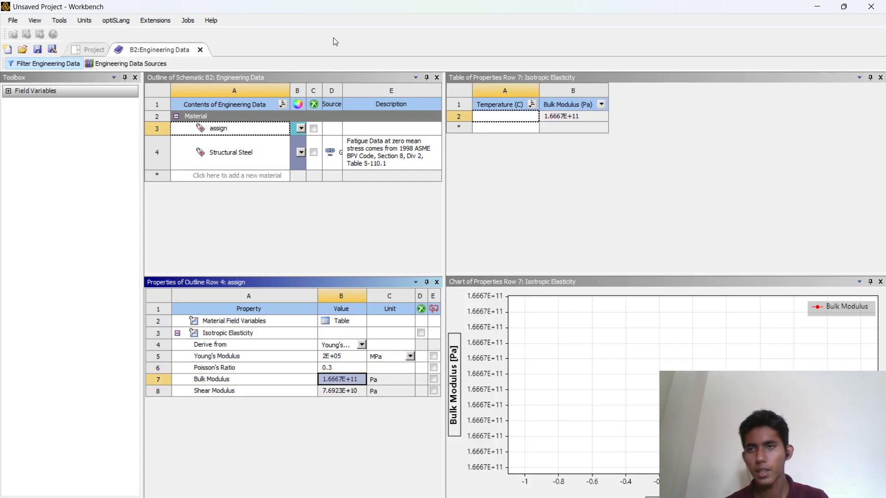
- Return to the project and open a new DesignModeler geometry for the Static Structural system
left_click(89, 51)
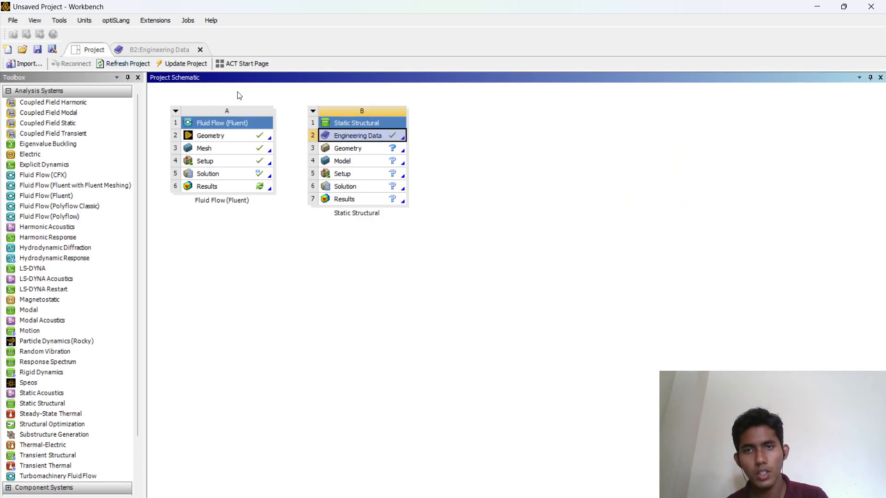
right_click(365, 148)
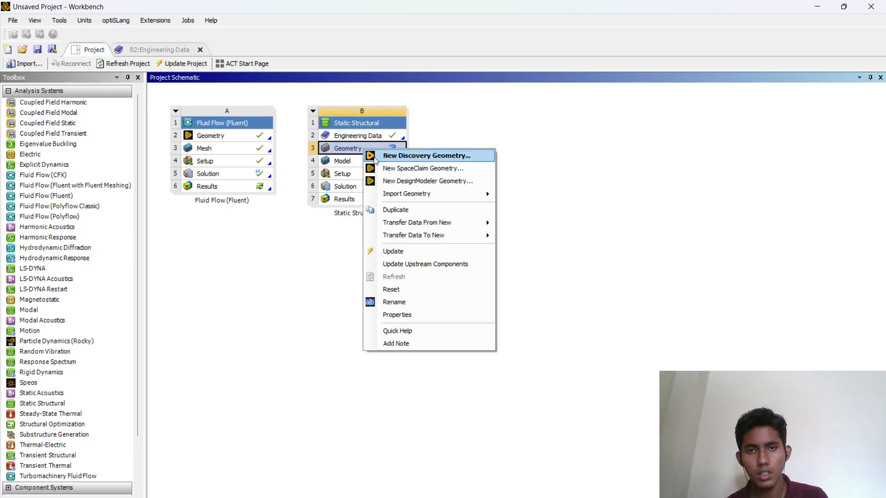
left_click(379, 182)
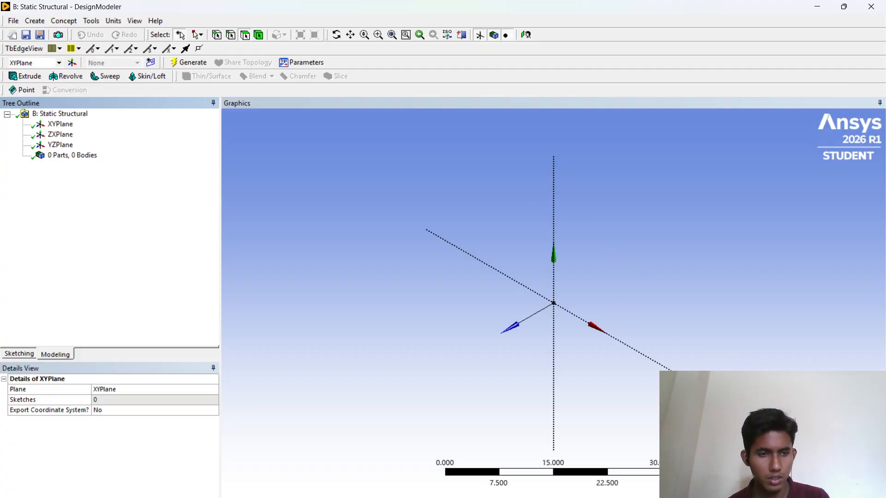
- Set the DesignModeler length units to millimetres
left_click(829, 454)
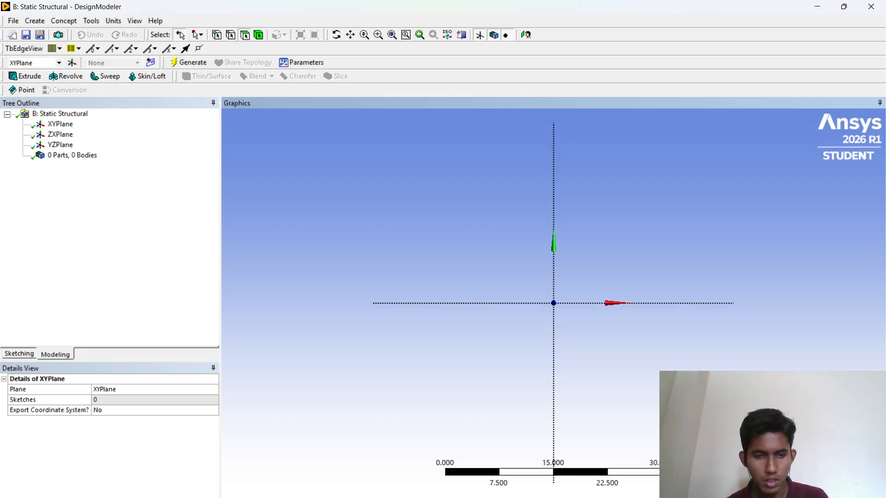
left_click(609, 497)
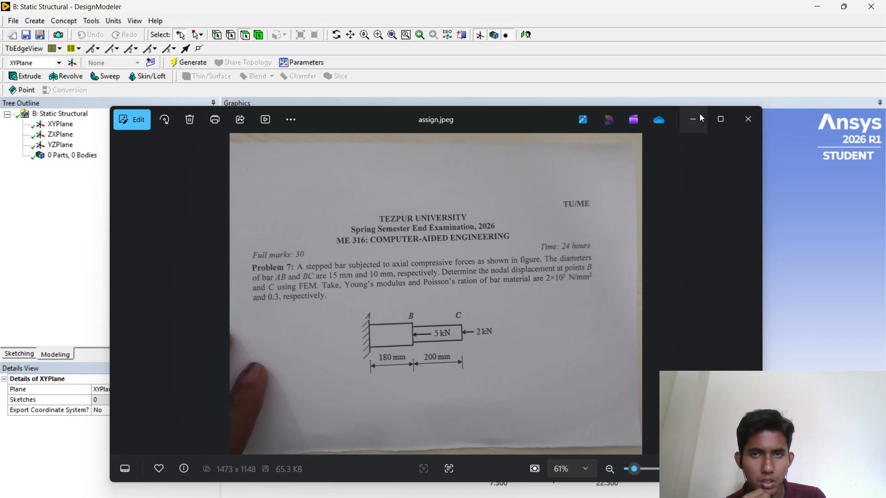
left_click(695, 116)
left_click(113, 21)
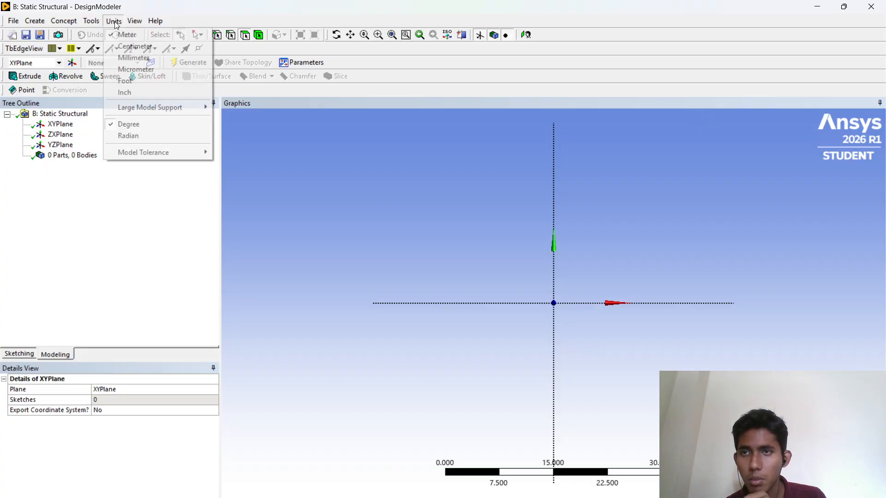
left_click(130, 60)
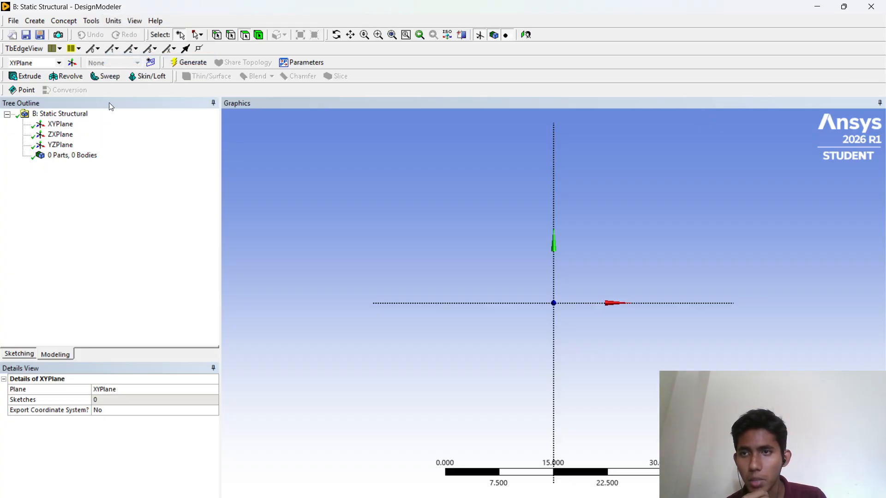
- Start a new sketch on the XYPlane and draw a circle about 20 mm in diameter centred at the origin
left_click(49, 126)
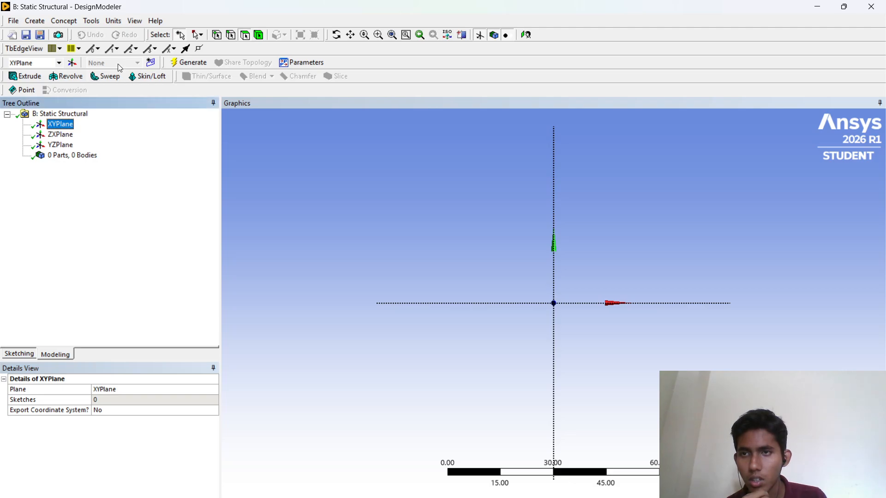
left_click(150, 62)
left_click(75, 134)
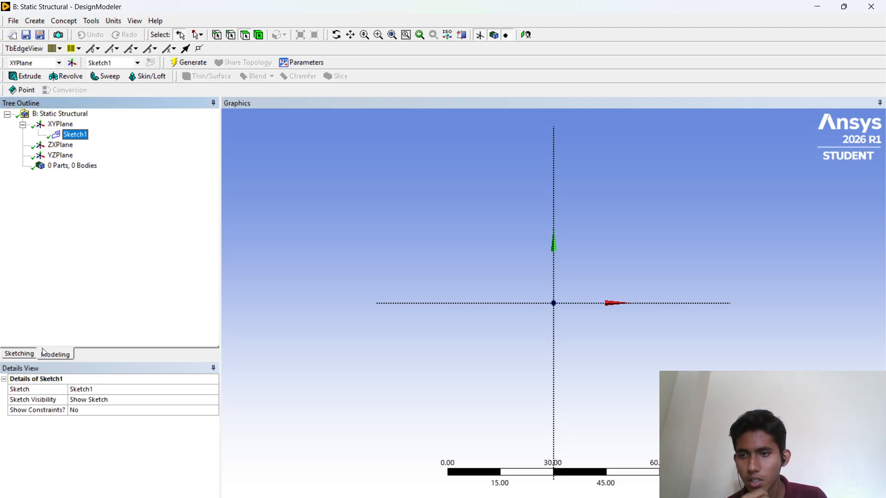
left_click(28, 354)
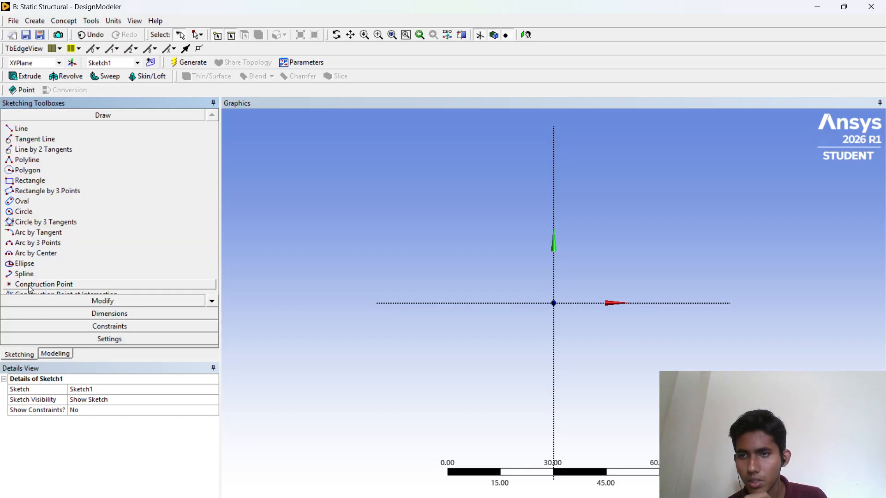
left_click(23, 212)
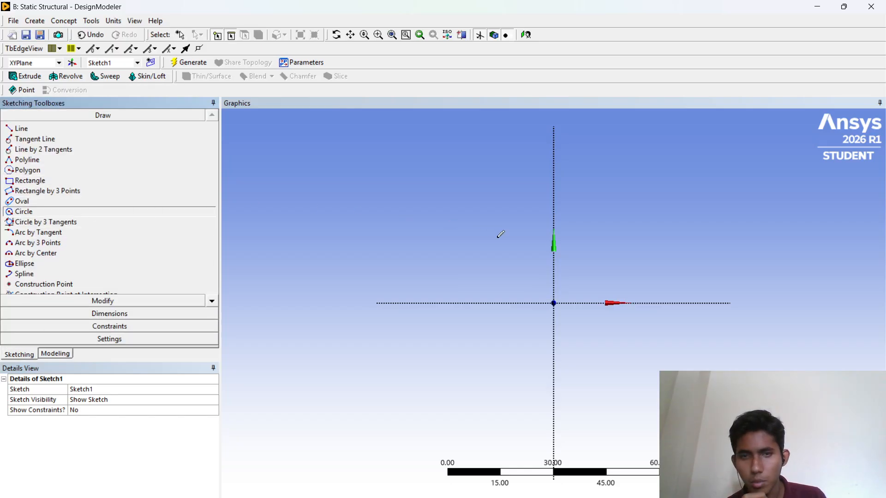
left_click(554, 302)
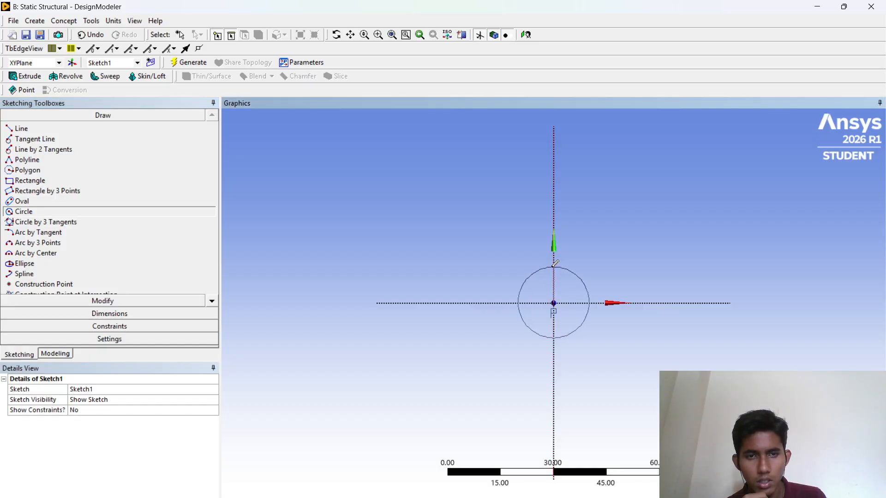
left_click(519, 307)
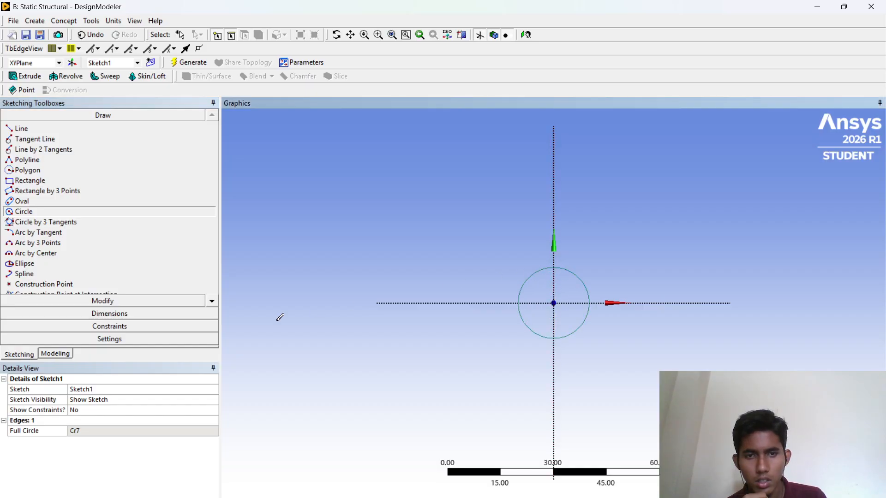
- Add a diameter dimension to the circle and set it to 15 mm
left_click(121, 314)
left_click(44, 205)
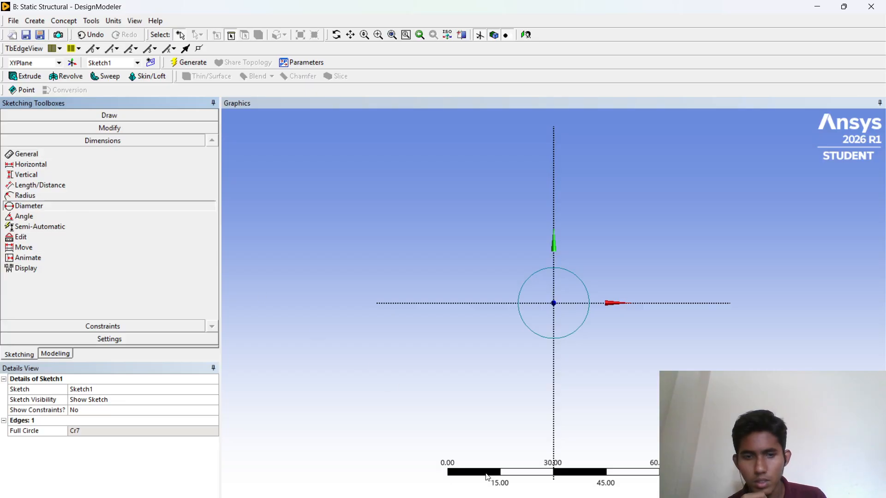
left_click(604, 497)
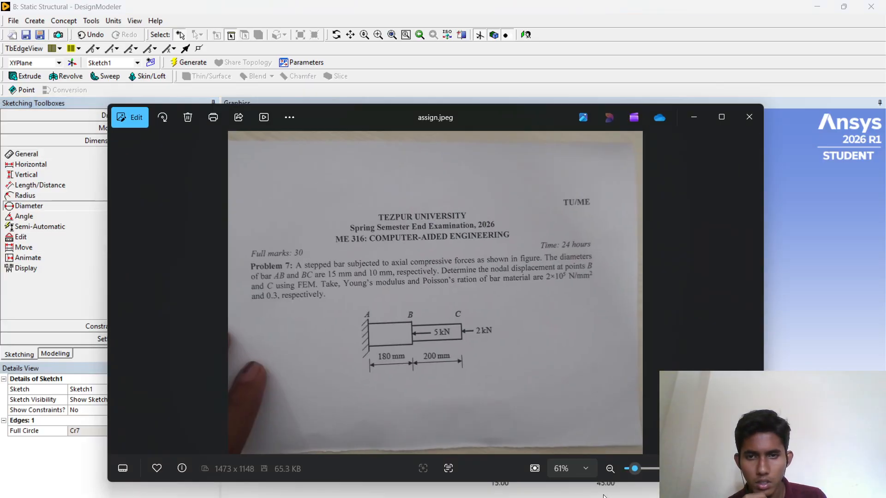
left_click(618, 497)
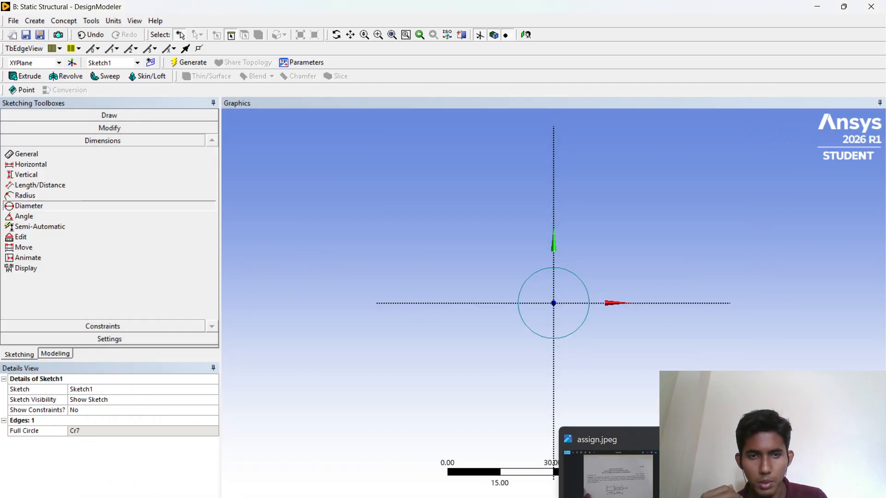
left_click(522, 283)
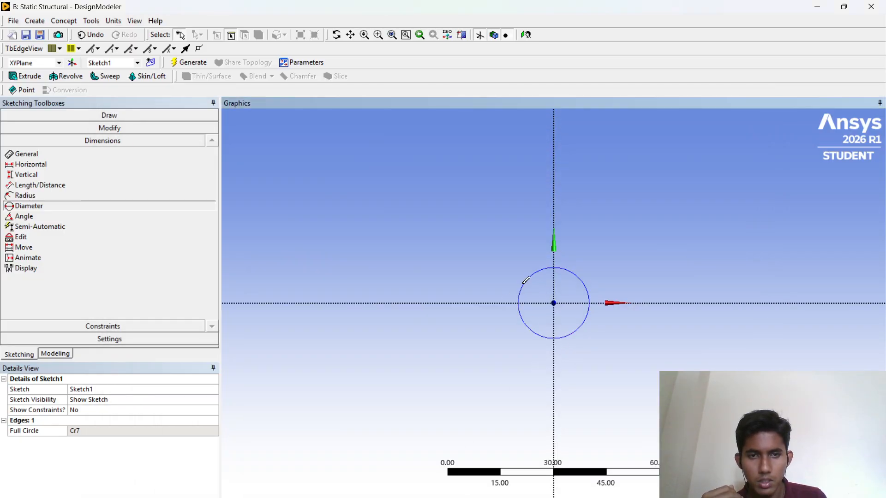
left_click(463, 266)
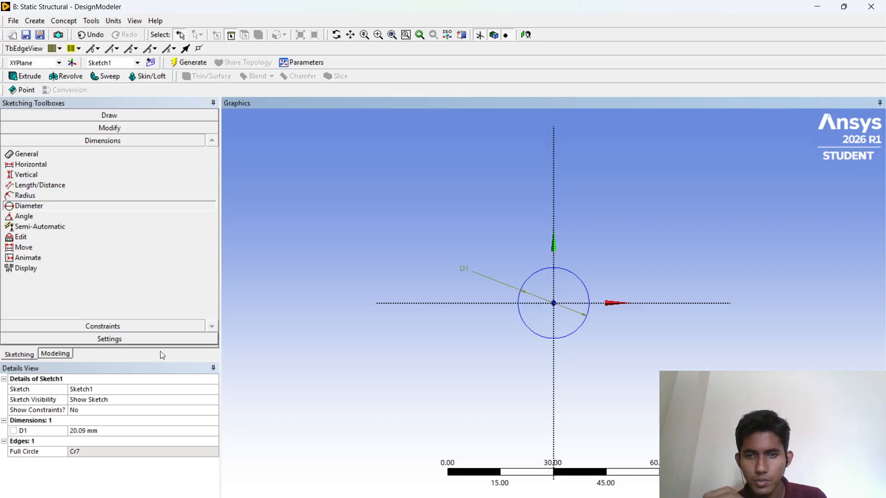
left_click(99, 432)
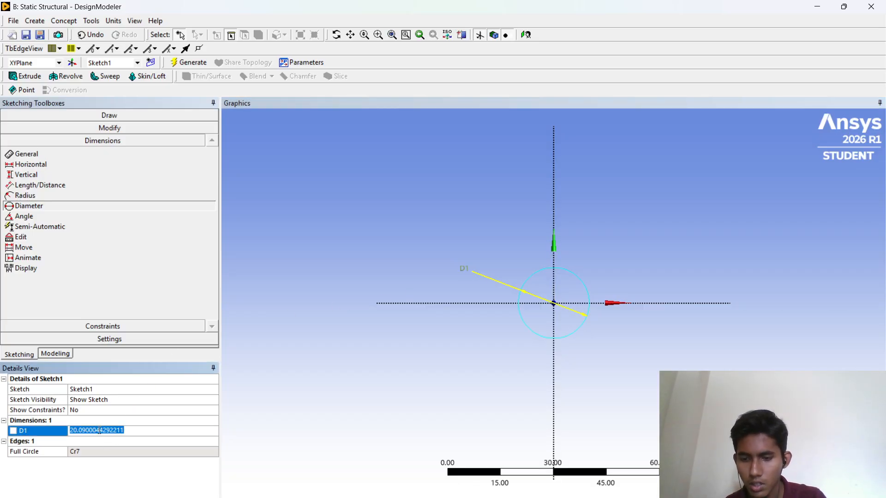
type("15")
key("Return")
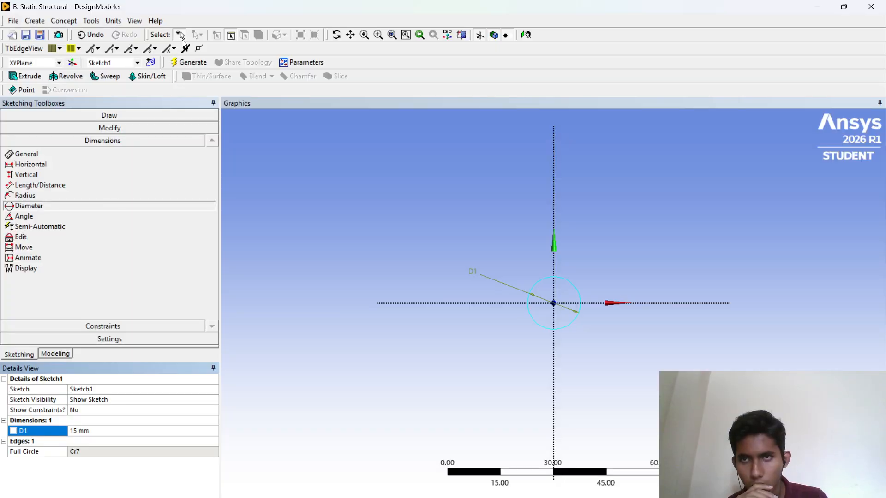
- Extrude the circle sketch with the operation set to Add Frozen
left_click(25, 76)
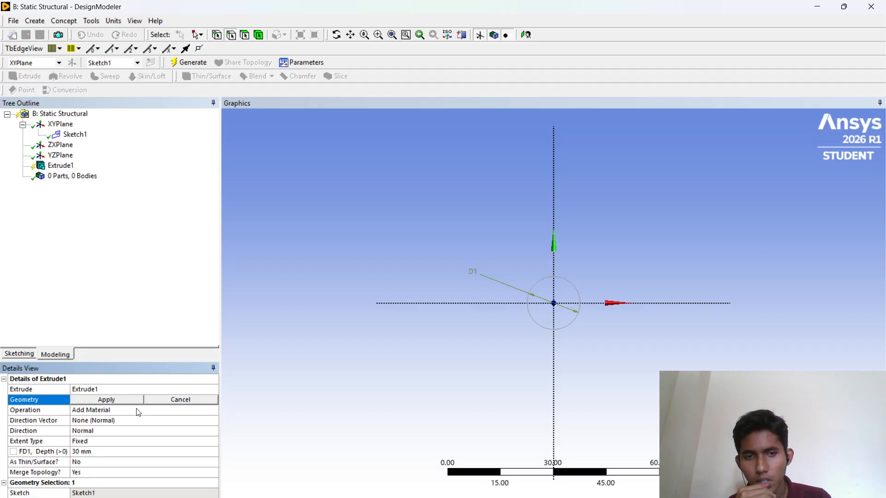
left_click(138, 412)
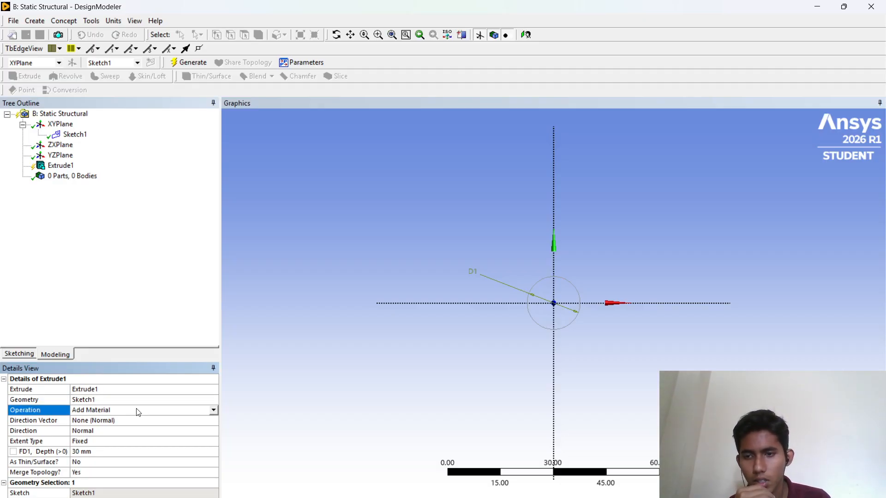
left_click(213, 410)
left_click(187, 419)
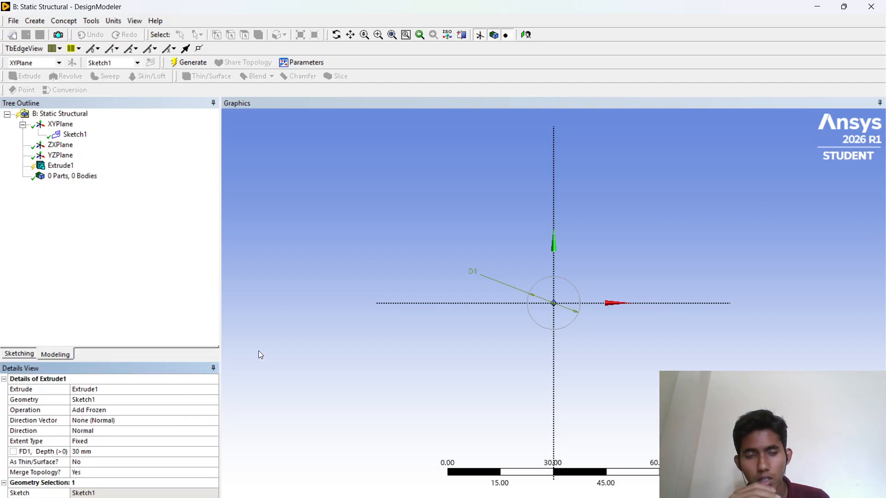
- Set the extrusion depth to 180 mm and generate the first bar segment
key("alt+Tab")
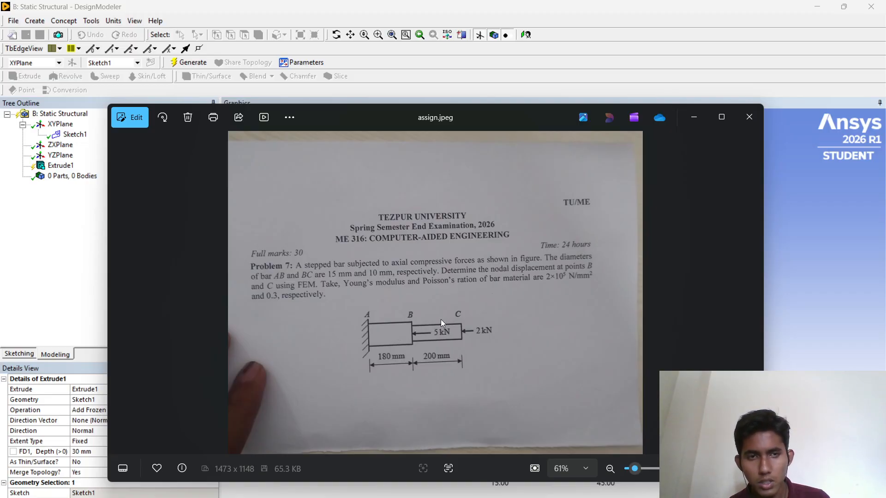
left_click(693, 117)
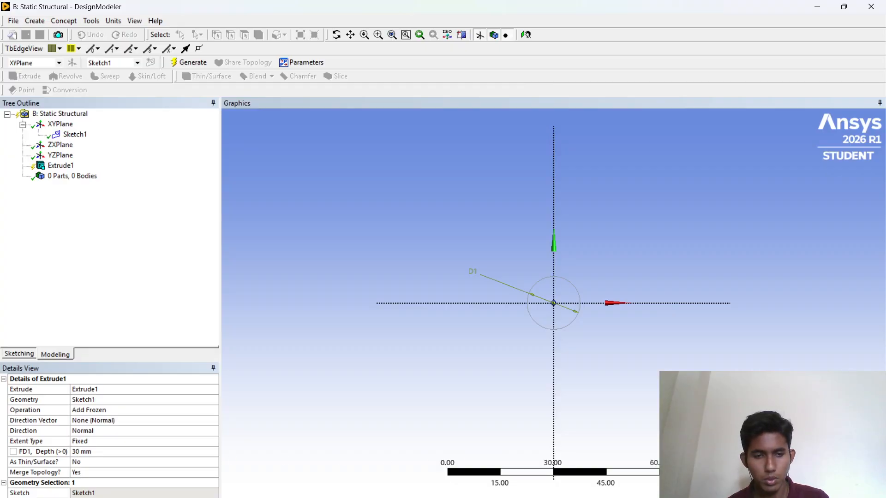
left_click(498, 497)
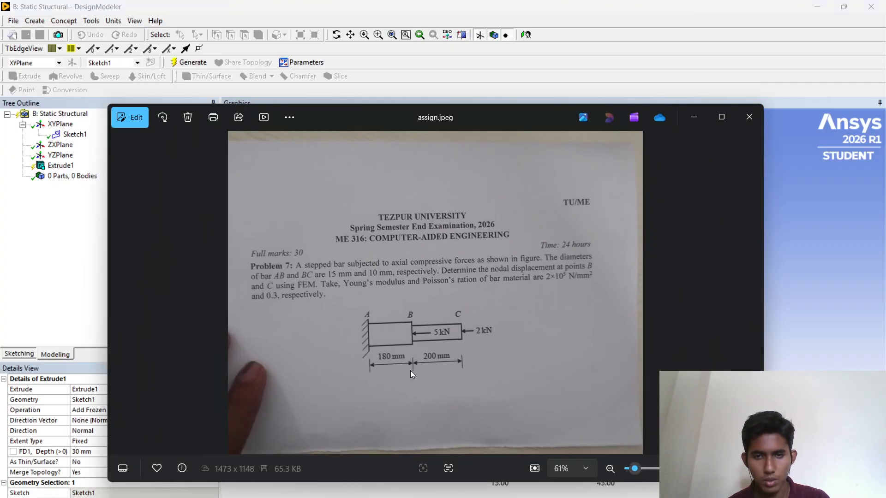
left_click(694, 117)
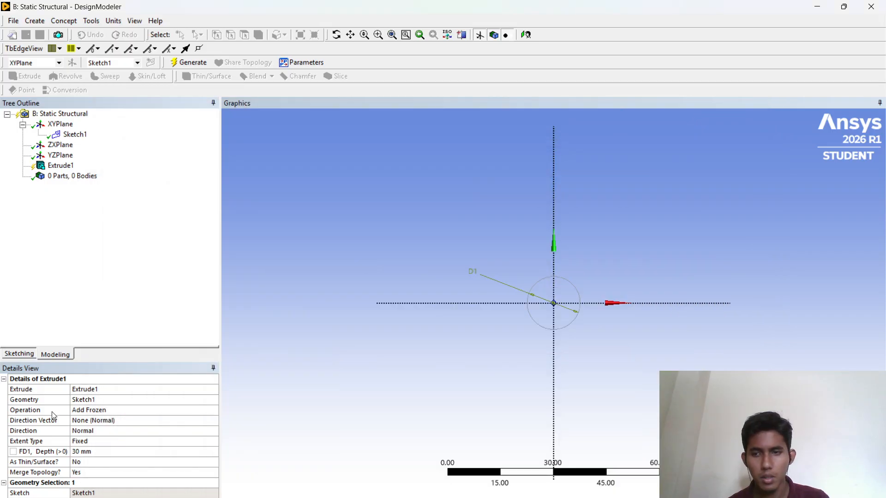
left_click(83, 452)
type("180")
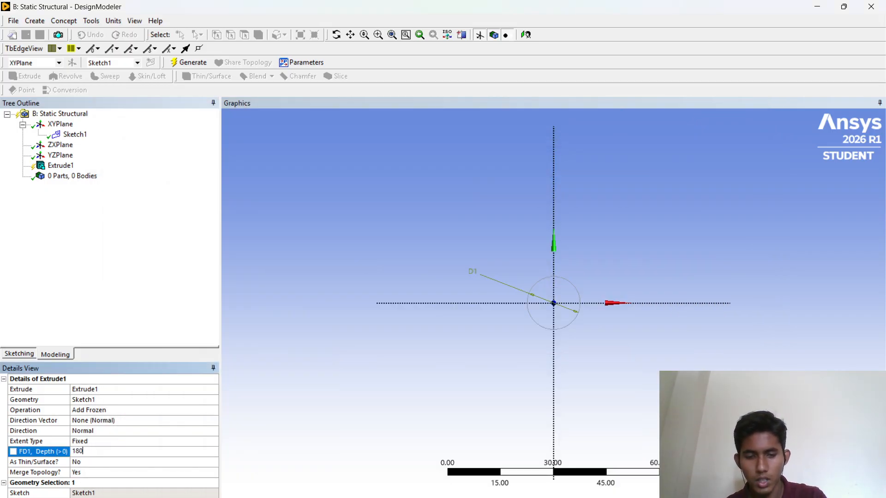
key("Return")
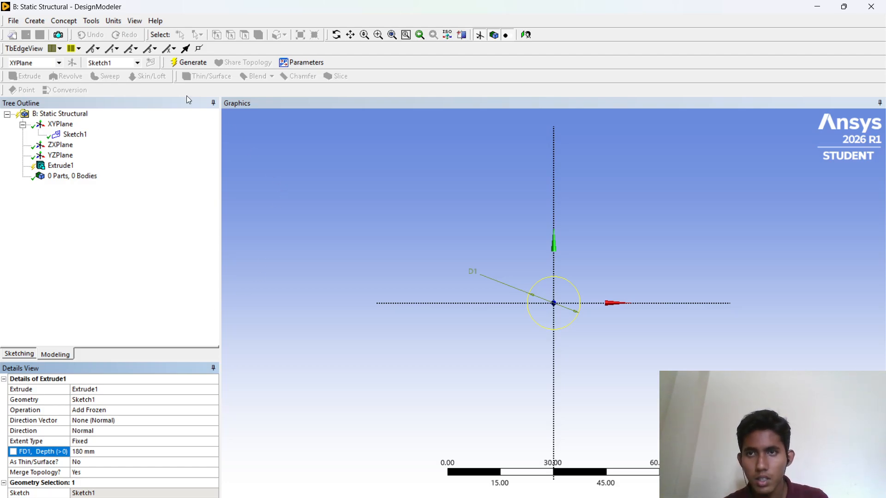
left_click(186, 63)
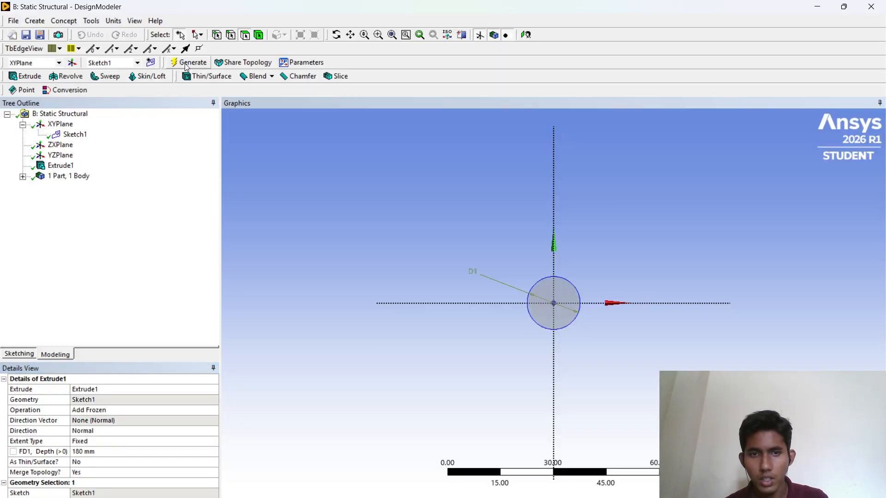
- Create a new plane and sketch on the bar's free end face and start sketching on it
middle_click_drag(345, 352, 364, 355)
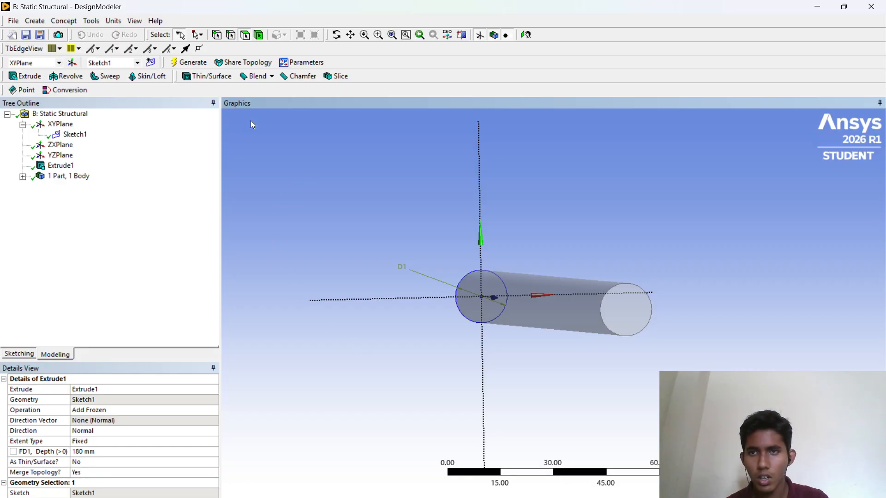
left_click(65, 125)
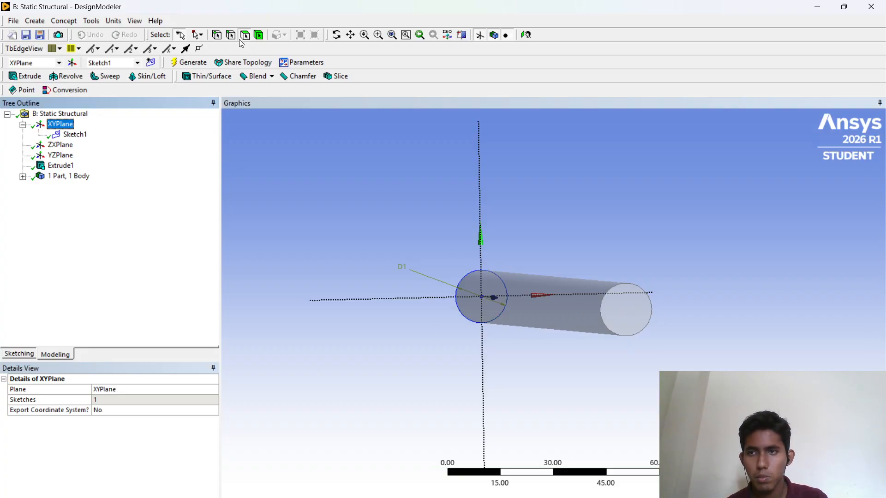
left_click(259, 35)
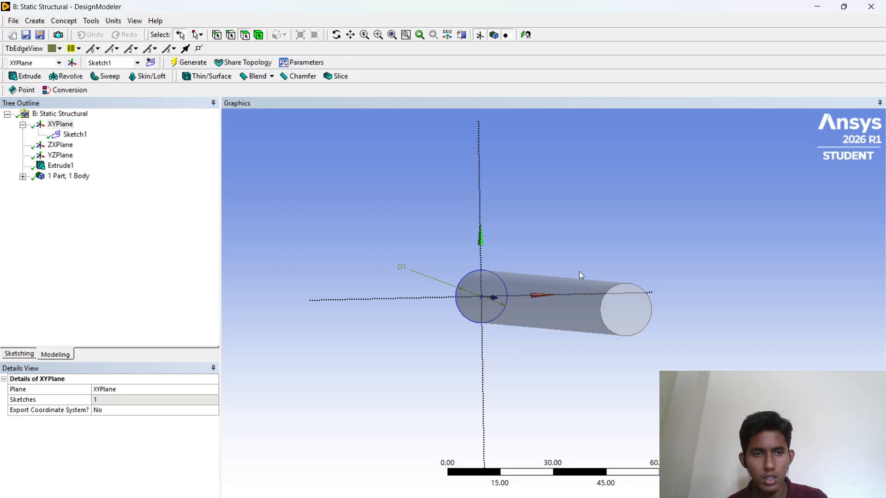
left_click(618, 307)
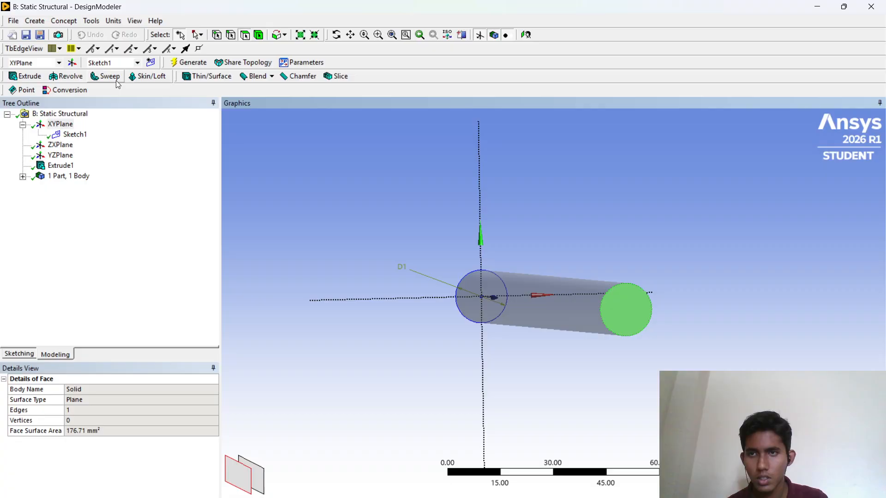
left_click(151, 63)
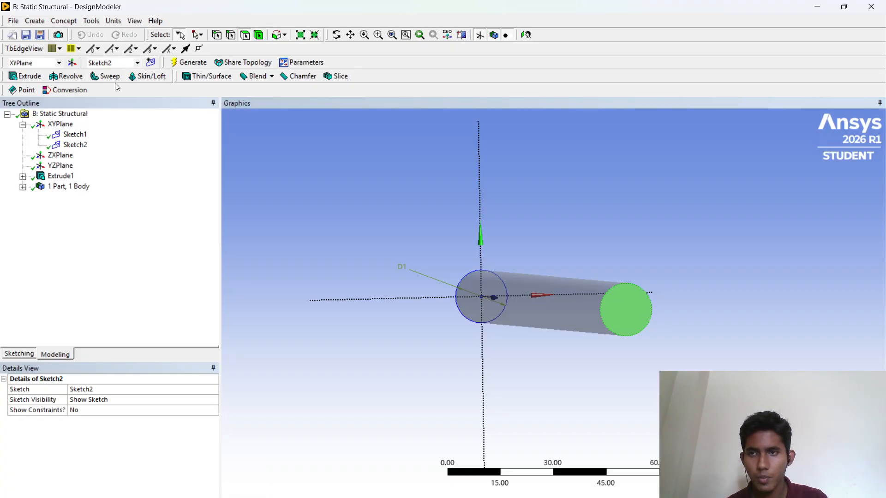
left_click(75, 146)
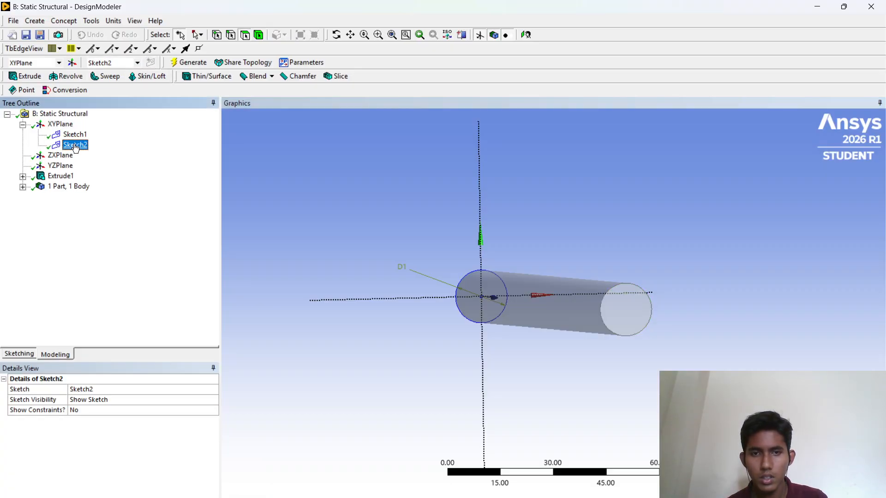
left_click(245, 37)
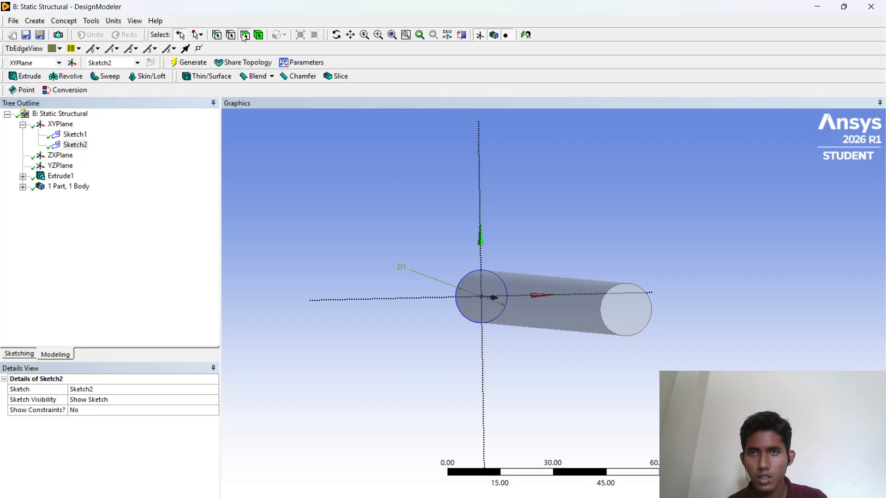
left_click(627, 312)
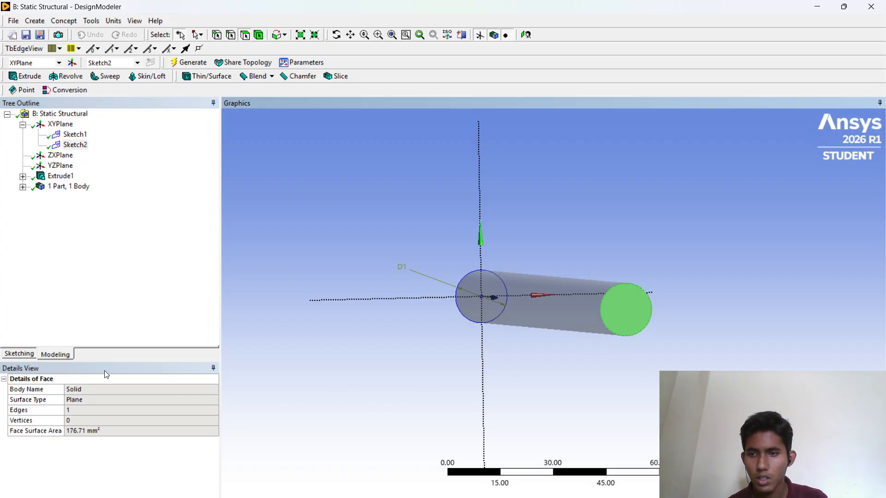
left_click(20, 354)
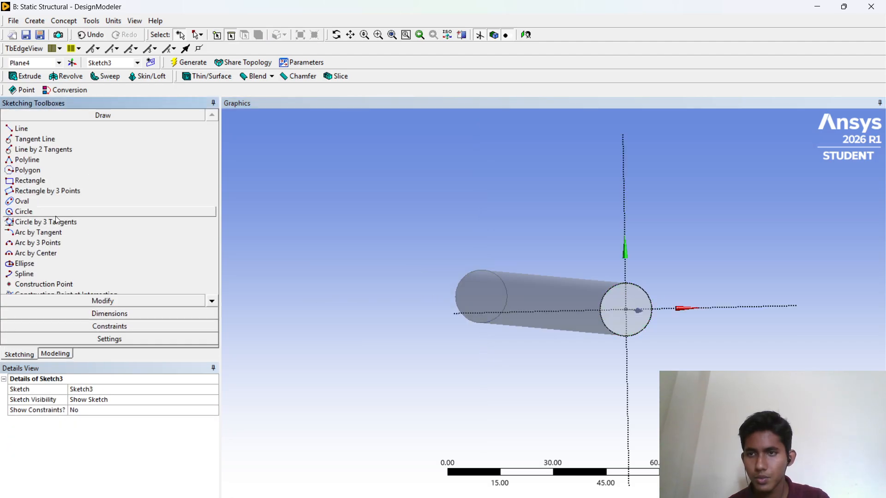
- Draw a circle centred on the sketch origin on the bar's free end face
left_click(27, 212)
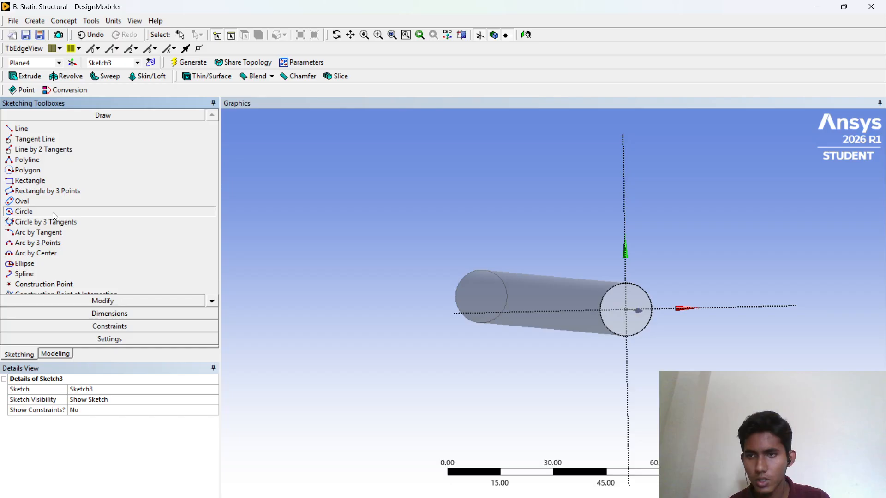
left_click(626, 309)
left_click(627, 286)
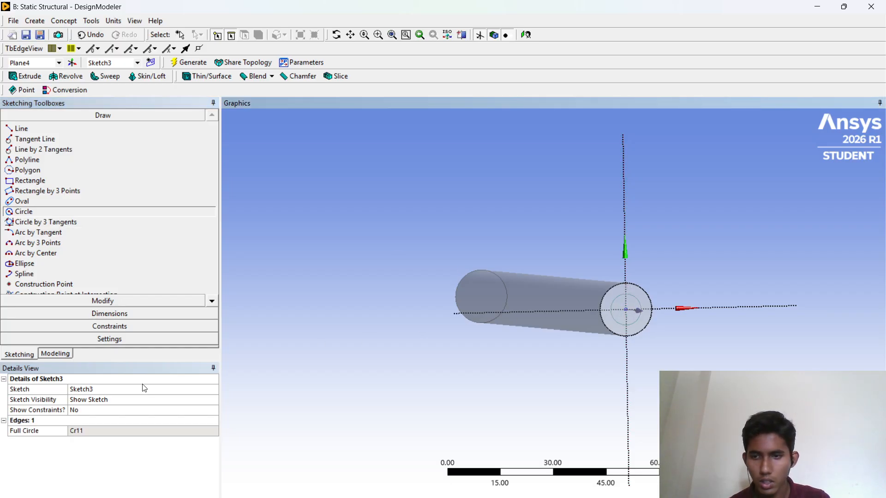
- Add a diameter dimension to the new circle and set it to 10 mm
left_click(103, 314)
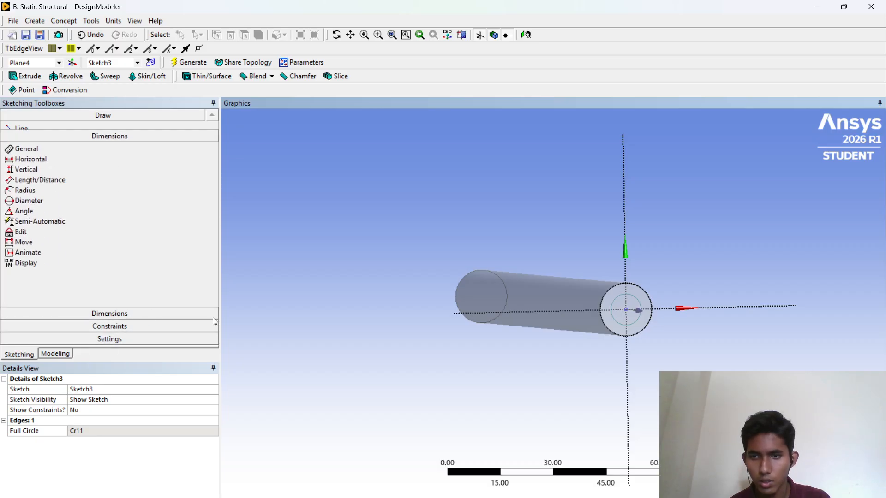
left_click(609, 497)
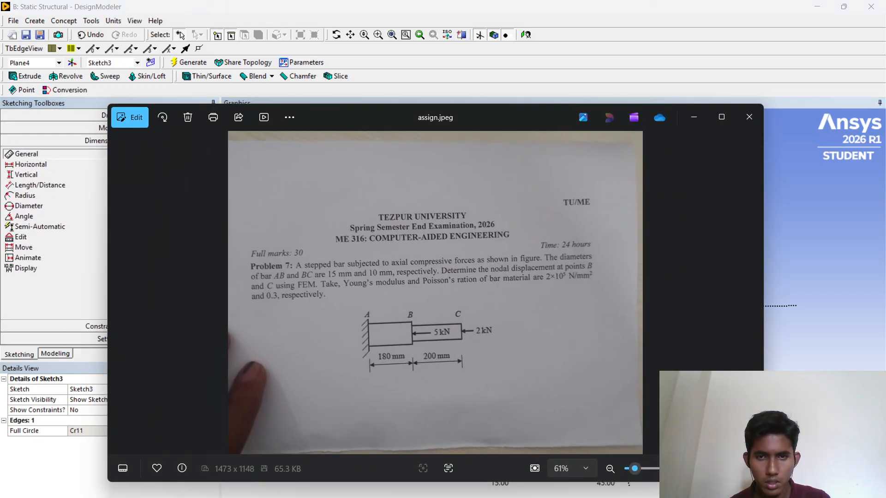
left_click(609, 497)
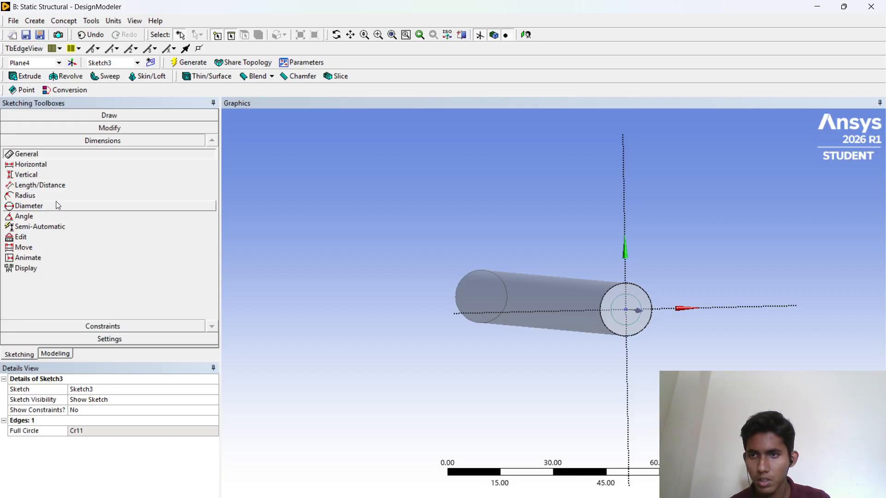
left_click(56, 203)
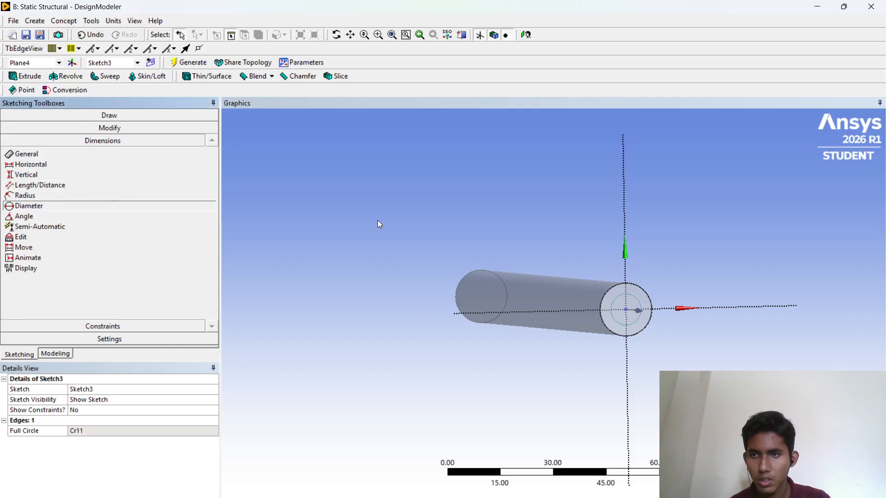
left_click(640, 296)
left_click(564, 364)
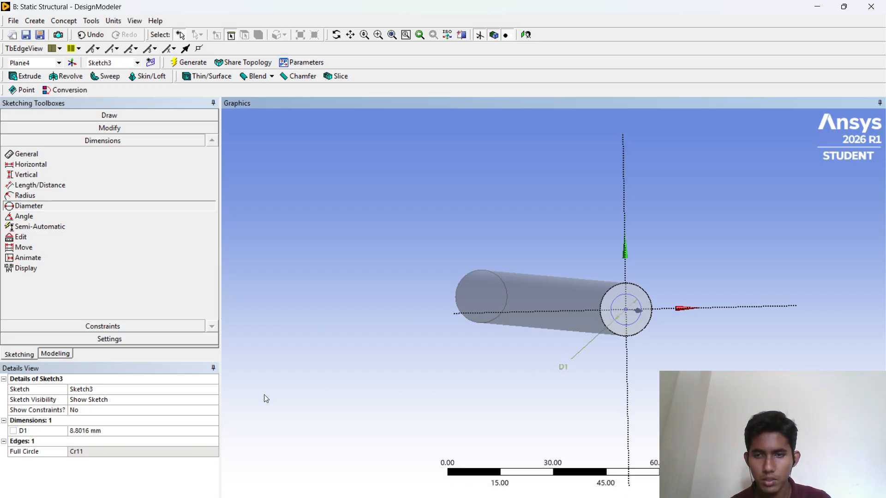
left_click(76, 431)
type("10")
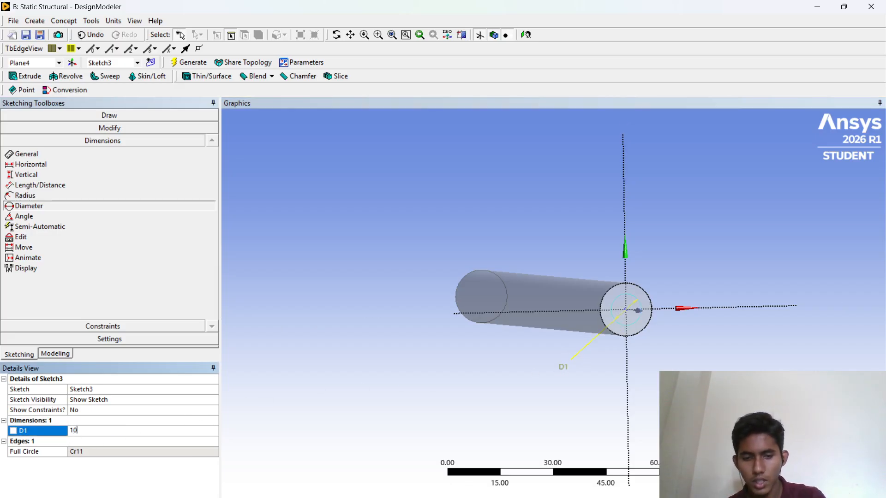
key("Return")
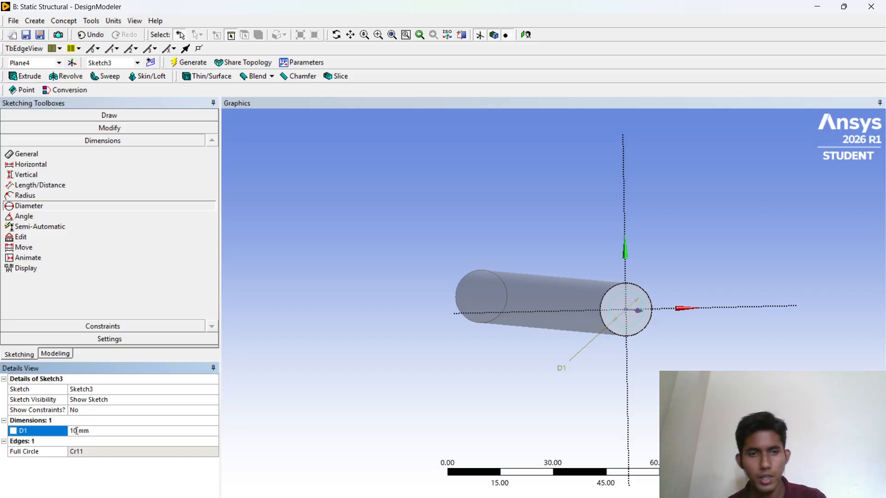
- Extrude the 10 mm circle sketch with the operation set to Add Frozen
left_click(25, 77)
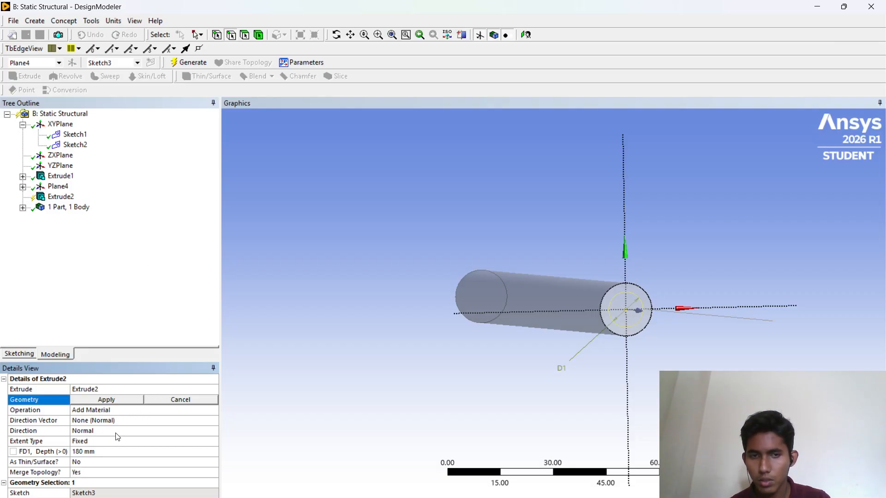
left_click(106, 413)
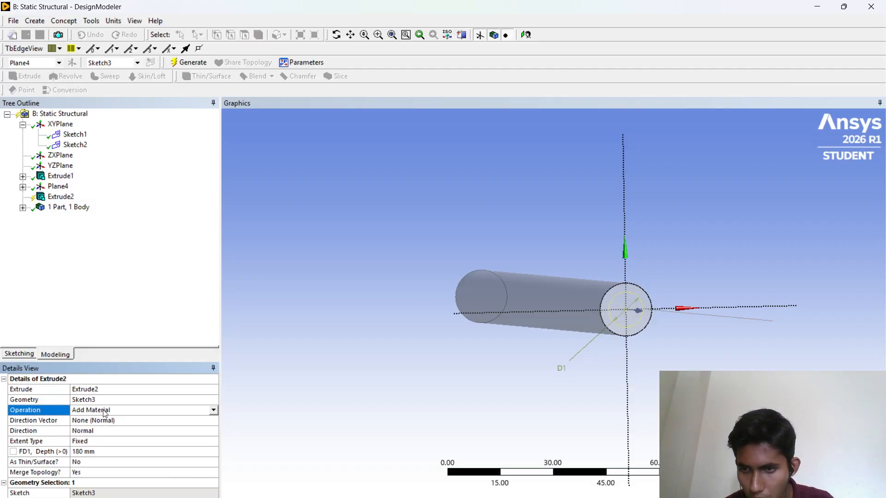
left_click(214, 410)
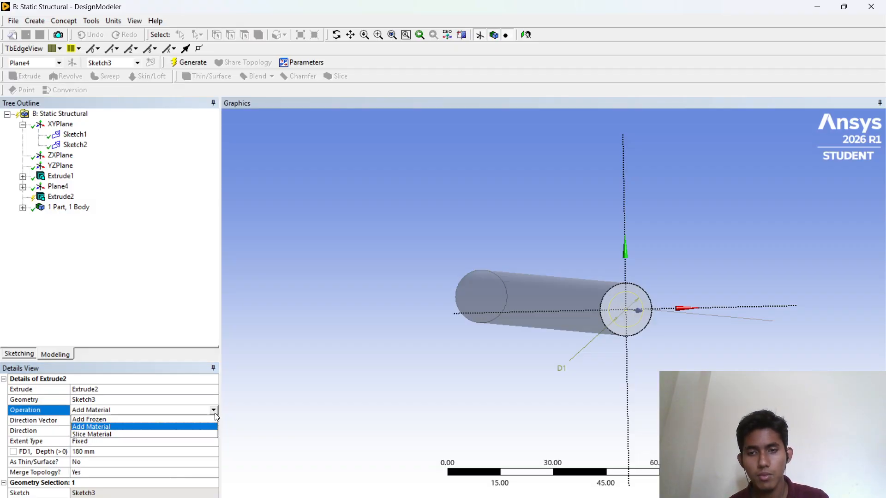
left_click(192, 421)
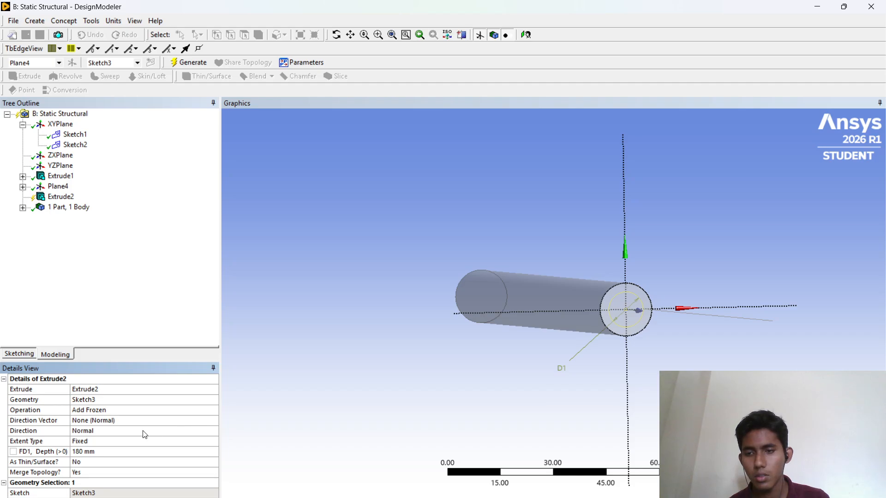
- Set the extrusion depth to 200 mm and generate the second, thinner bar segment
left_click(91, 451)
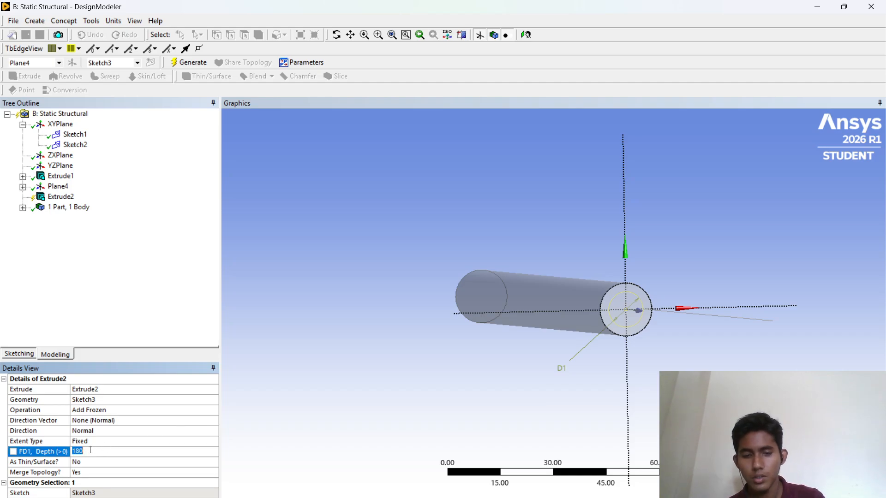
type("200")
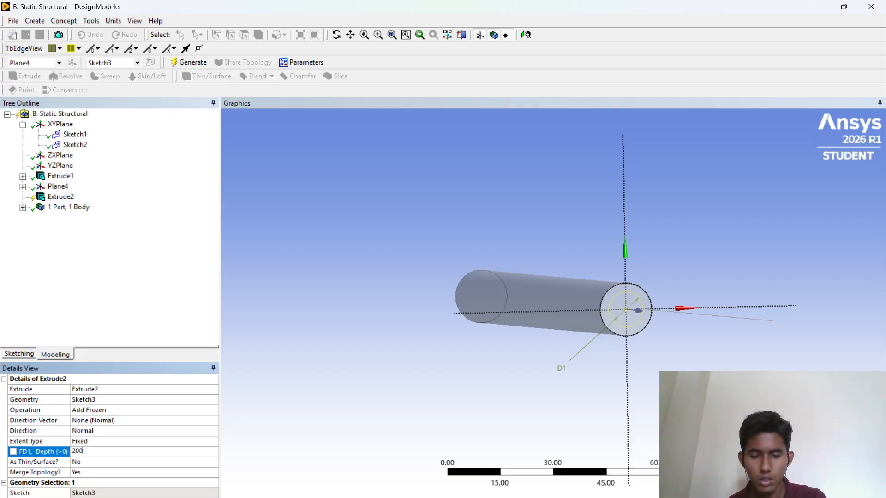
mouse_move(616, 497)
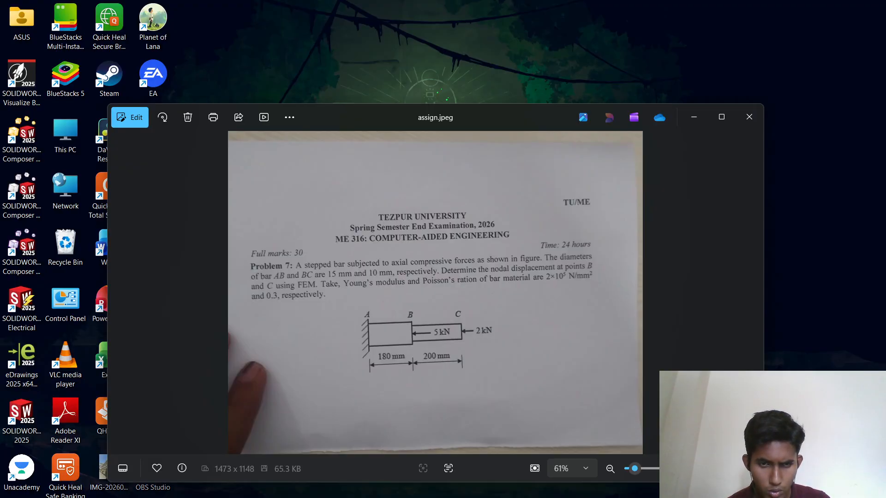
left_click(616, 469)
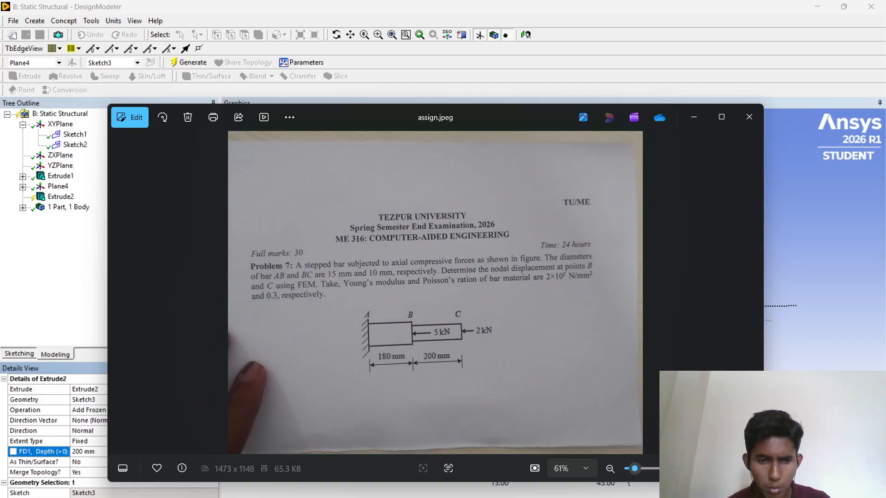
left_click(616, 497)
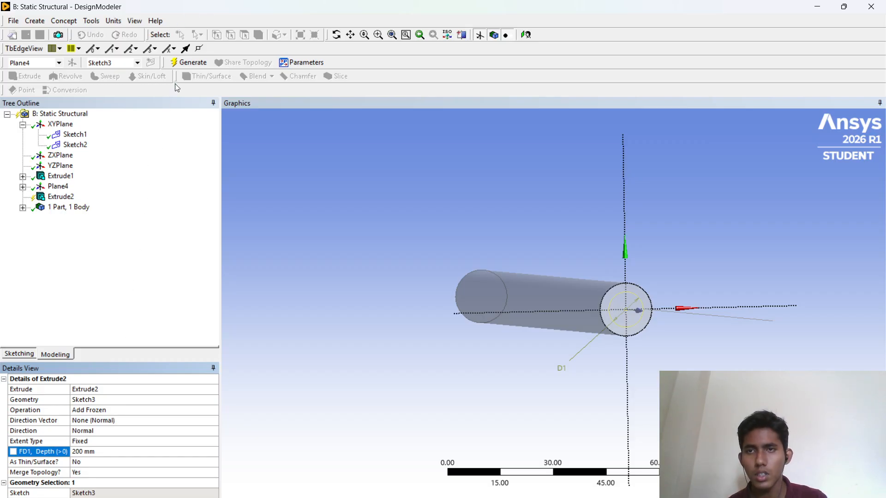
left_click(184, 63)
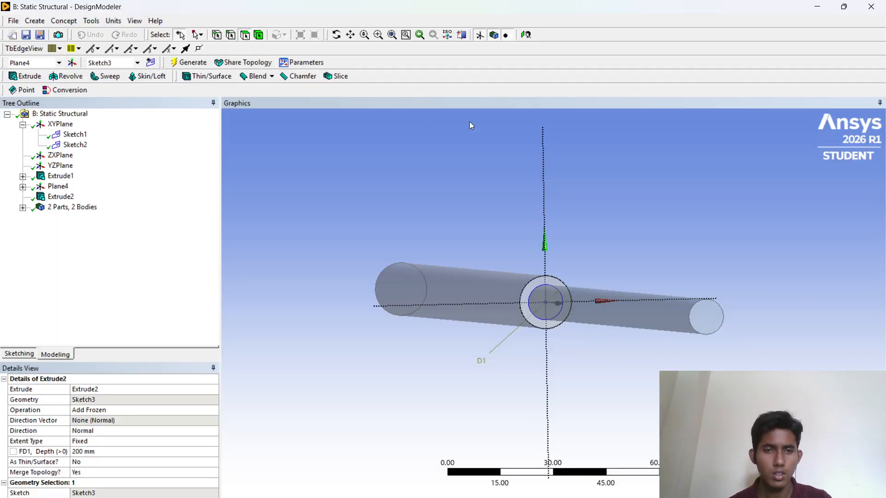
- Orbit and zoom around the two-segment bar to inspect the stepped geometry
middle_click_drag(629, 250, 532, 266)
scroll(489, 254, "down", 3)
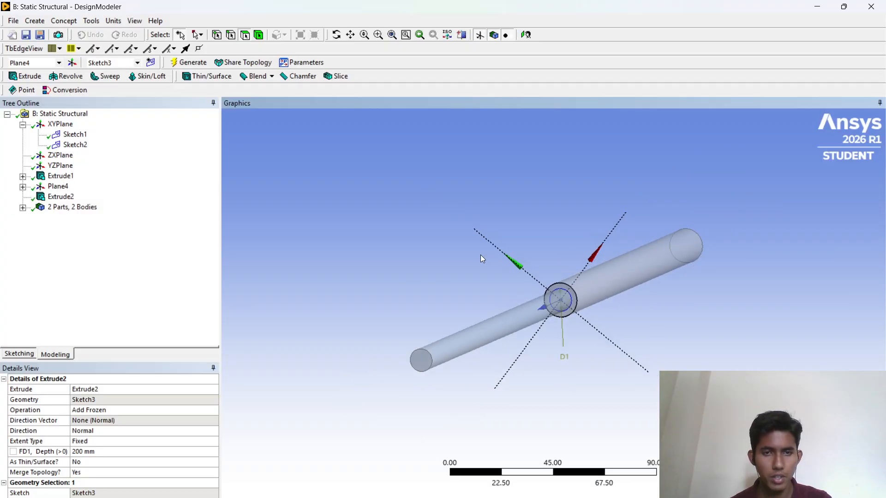
middle_click_drag(479, 253, 603, 247)
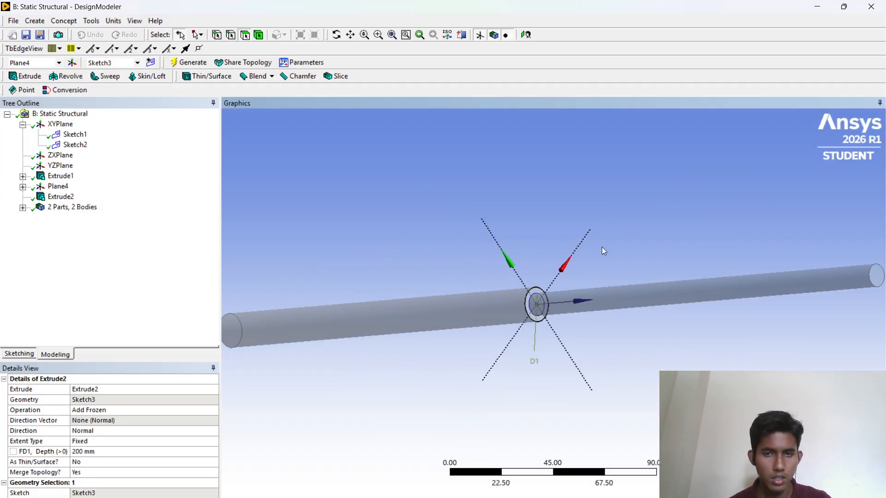
scroll(602, 249, "down", 1)
scroll(602, 248, "down", 1)
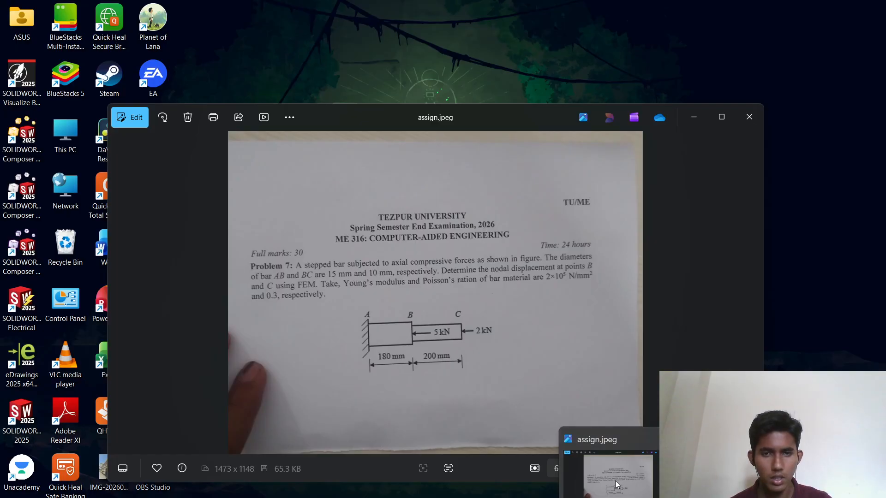
- Open and enlarge the assignment image to review the problem's figure and dimensions
left_click(617, 485)
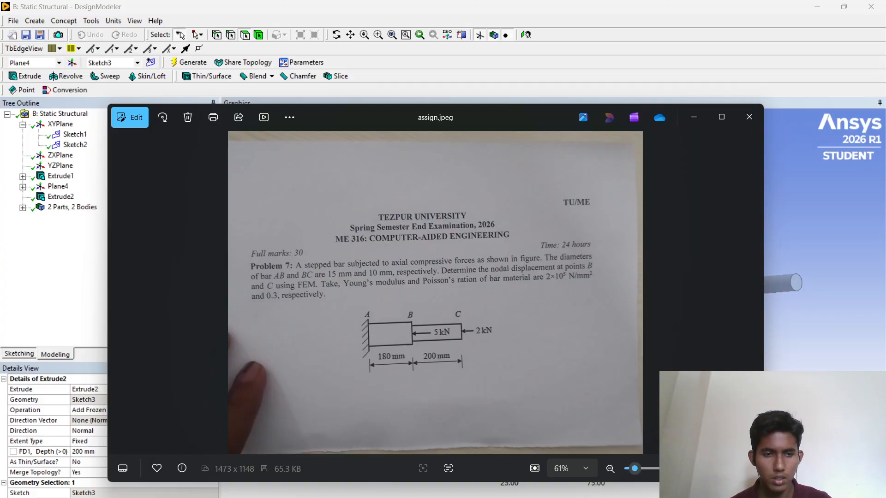
left_click_drag(762, 481, 367, 333)
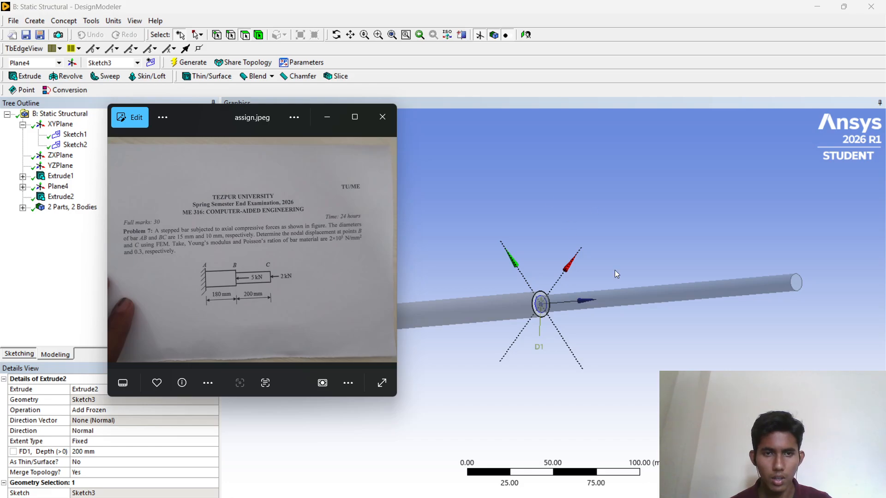
scroll(621, 309, "down", 3)
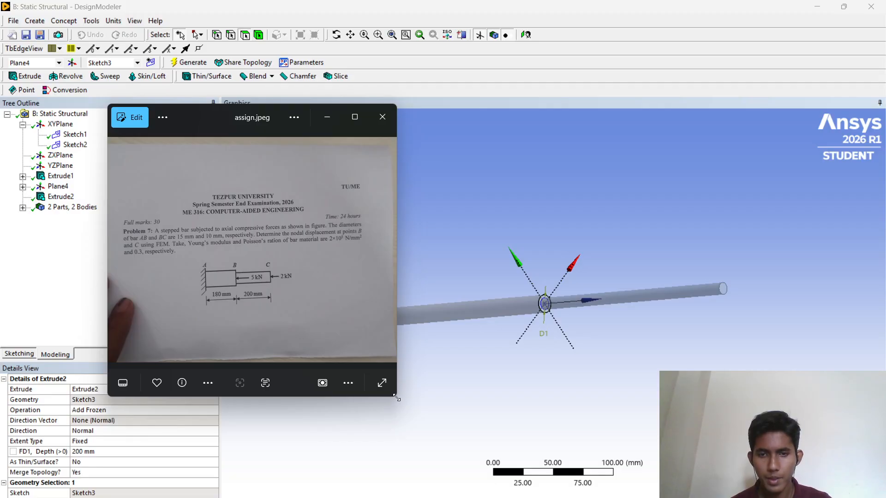
left_click_drag(397, 398, 612, 462)
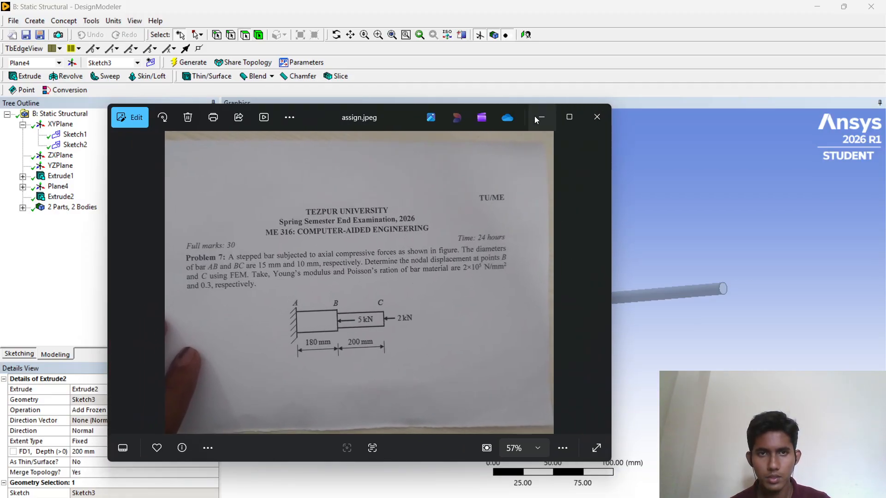
left_click(539, 118)
- Open the Static Structural system's Model cell for editing in Mechanical
left_click(817, 7)
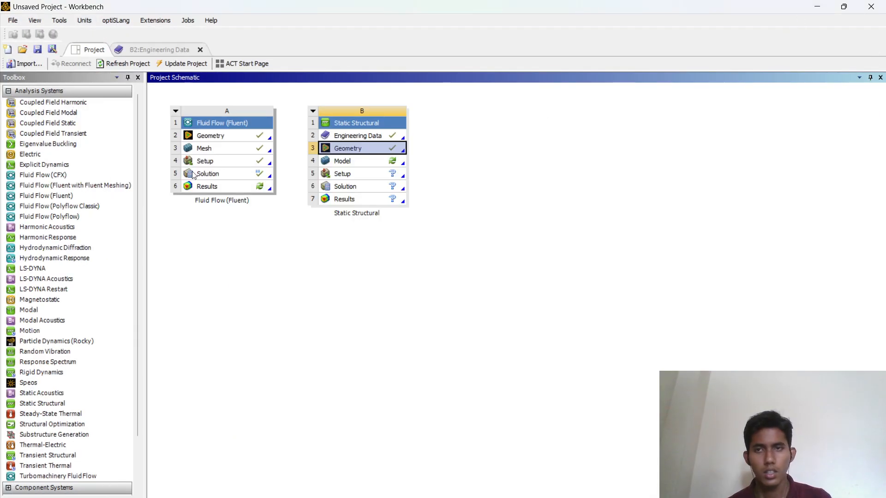
right_click(340, 166)
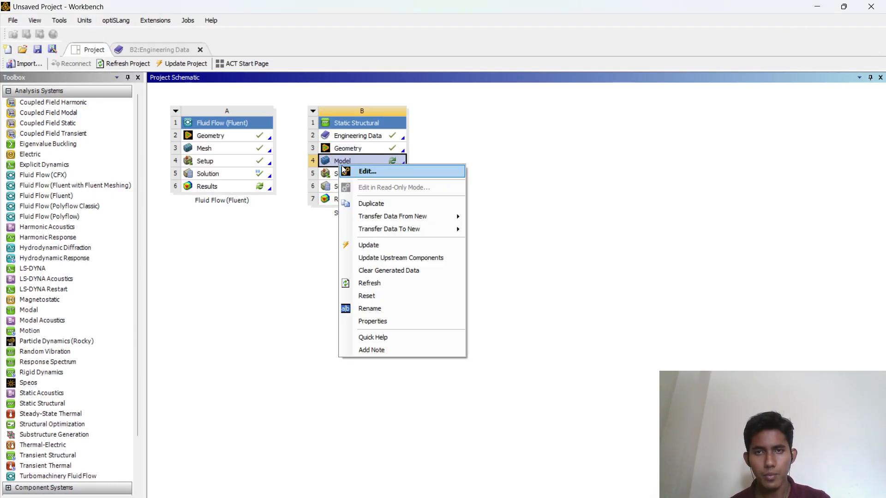
left_click(361, 174)
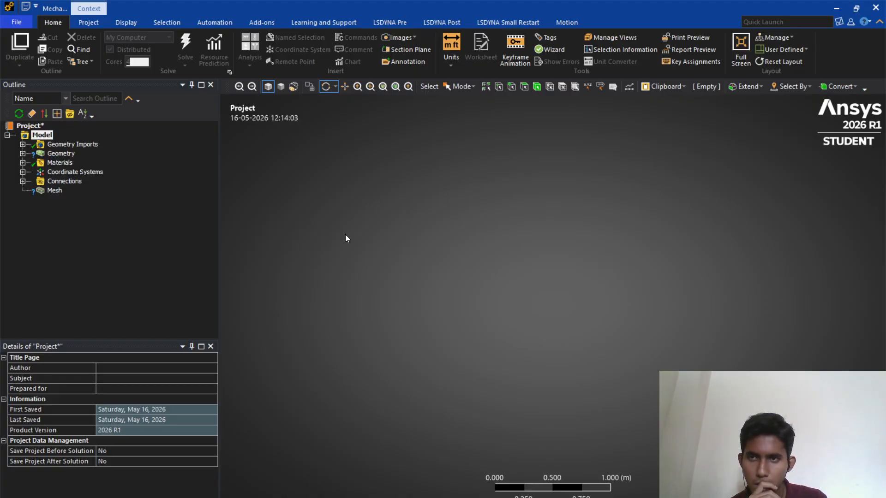
- Assign the material named assign to the first solid body of the geometry
scroll(578, 215, "down", 1)
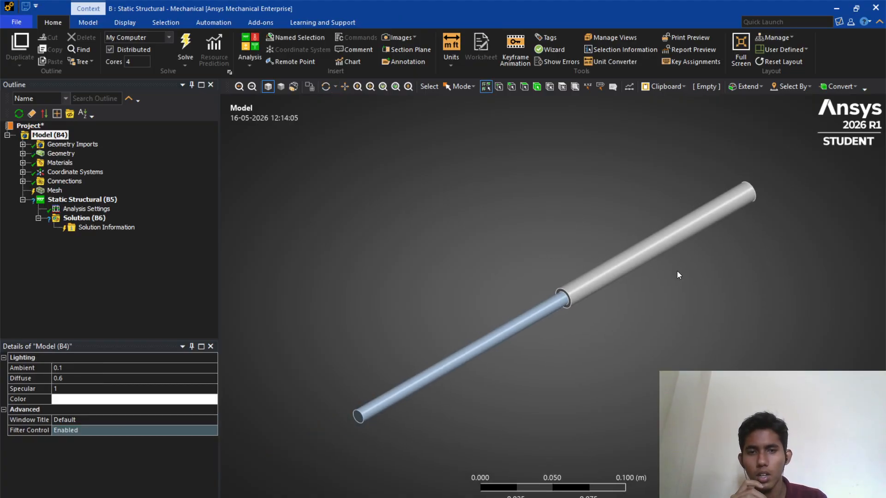
middle_click_drag(451, 250, 641, 236)
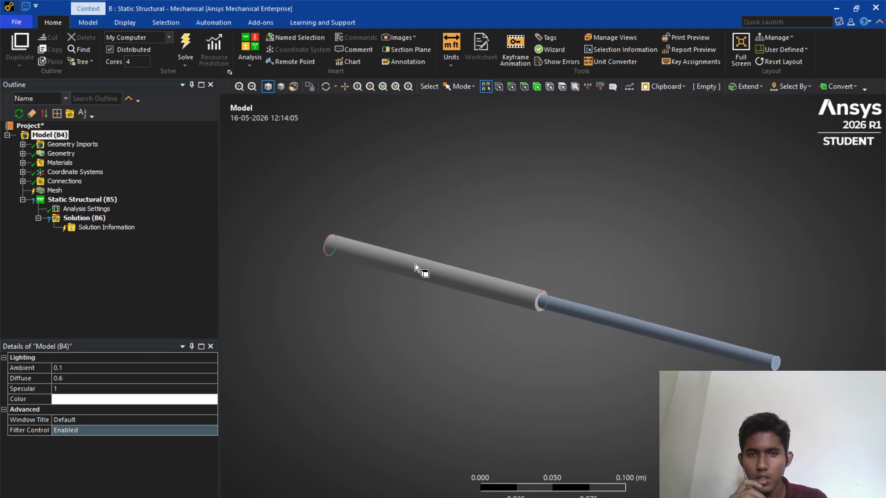
left_click(22, 153)
left_click(69, 162)
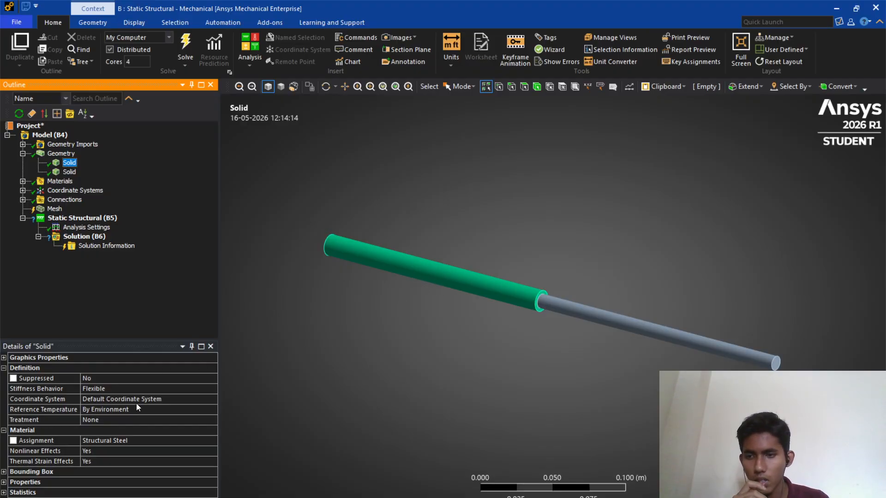
left_click(178, 440)
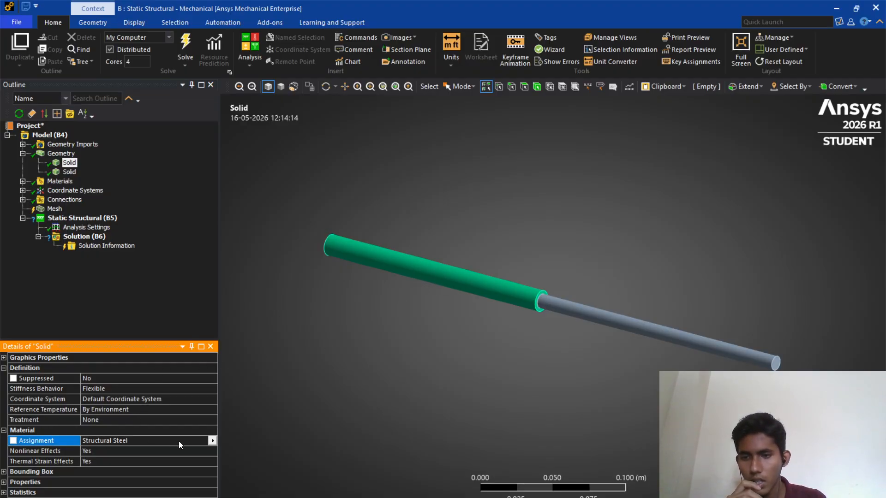
left_click(212, 441)
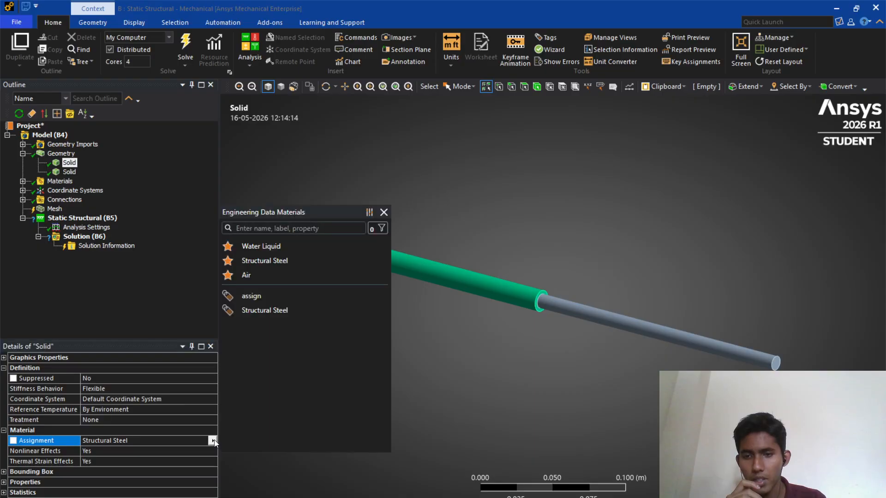
left_click(262, 295)
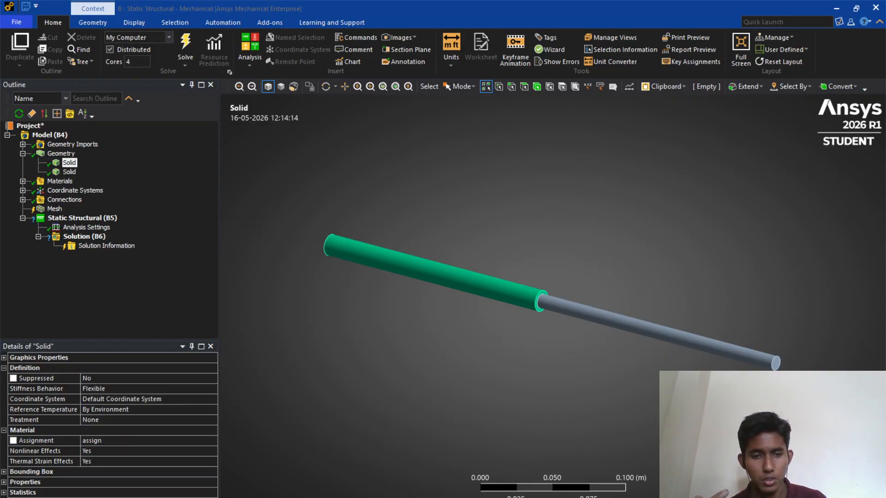
- Open the assignment image to review the problem figure, then close it
left_click(639, 484)
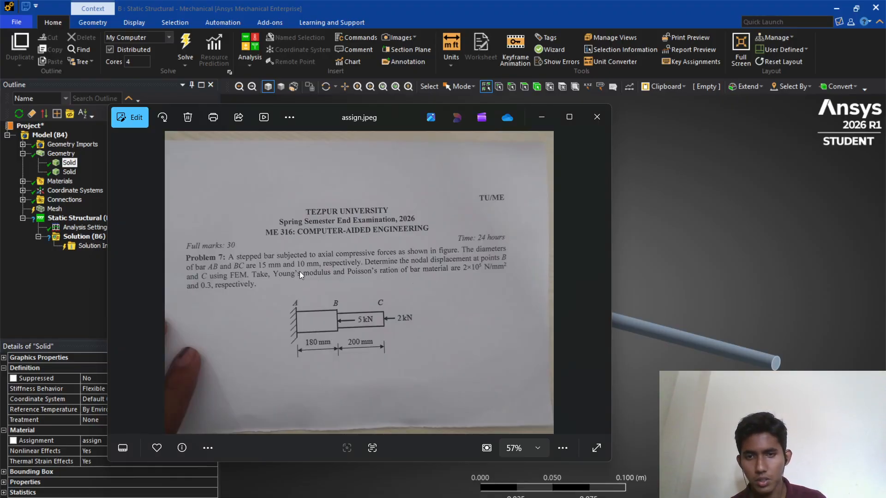
left_click(541, 117)
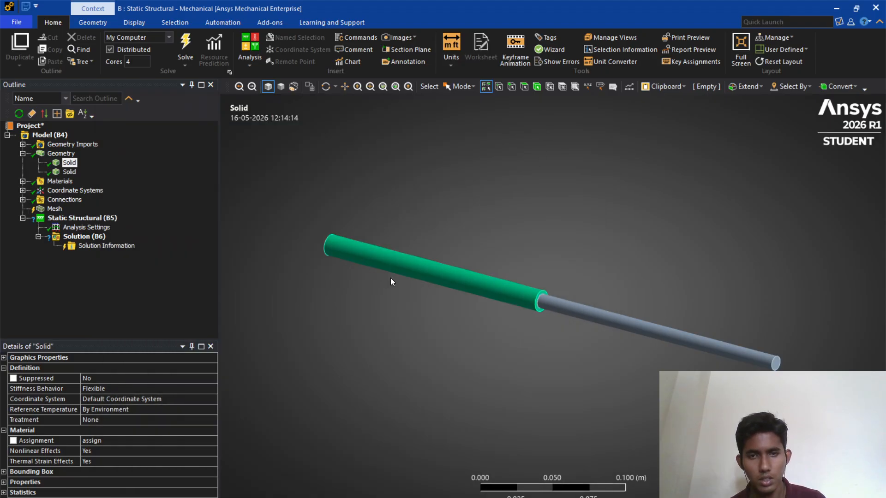
- Assign the material named assign to the second solid body of the geometry
left_click(73, 173)
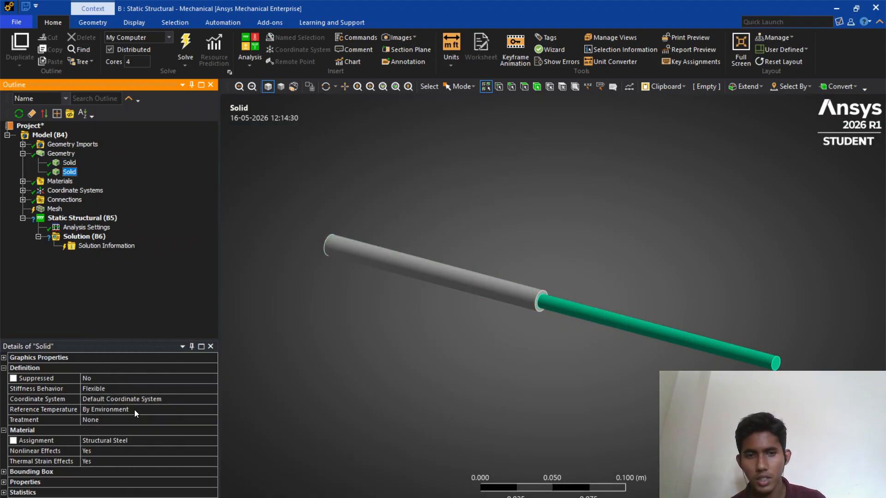
left_click(116, 442)
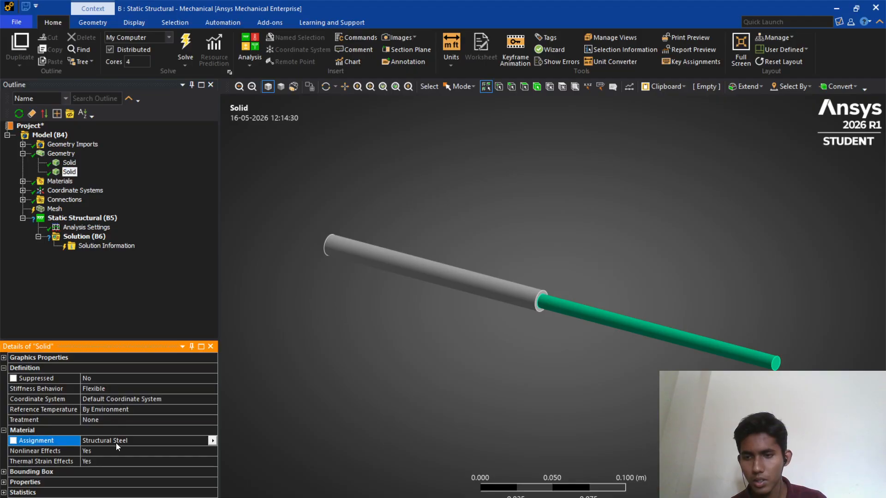
left_click(214, 440)
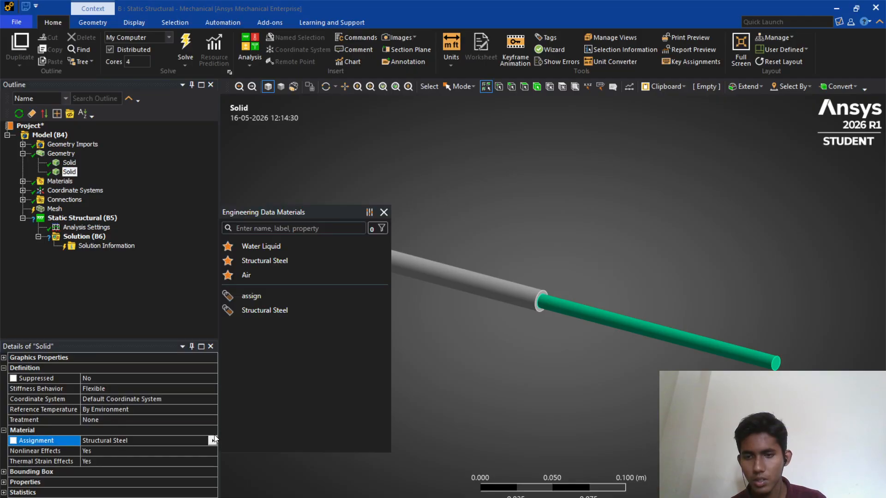
left_click(247, 296)
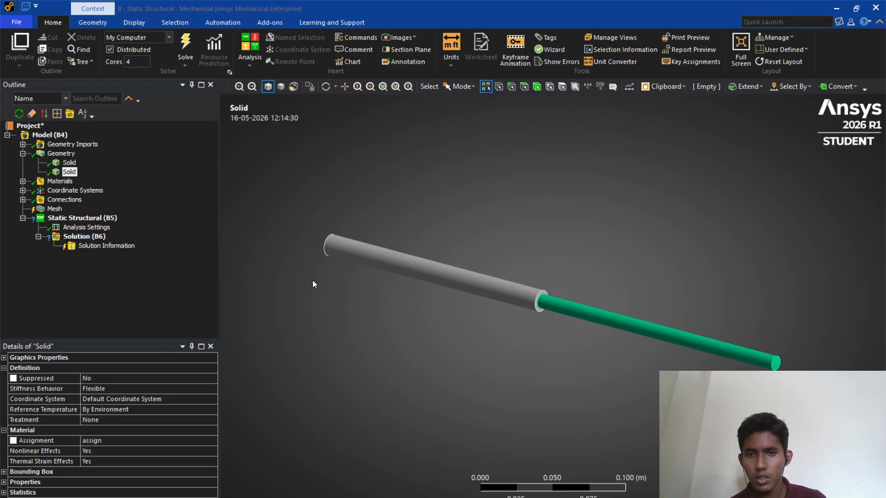
- Generate the mesh for the two-segment bar
left_click(53, 209)
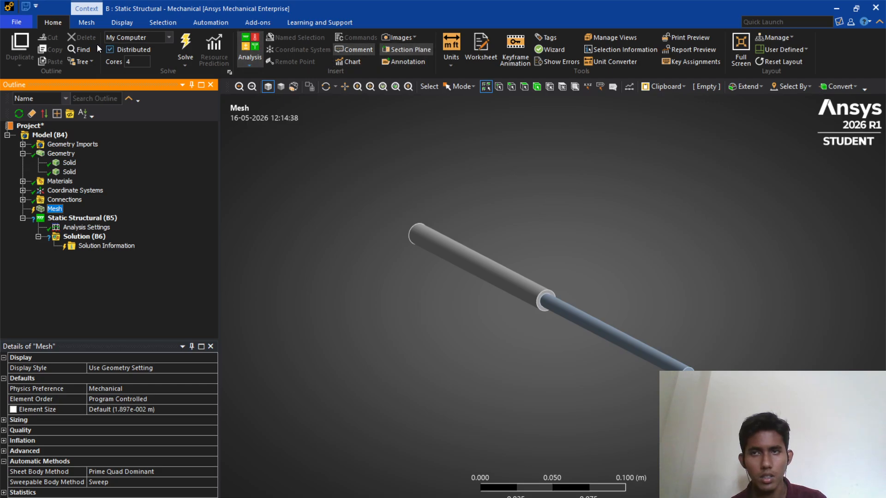
left_click(536, 87)
left_click(463, 258)
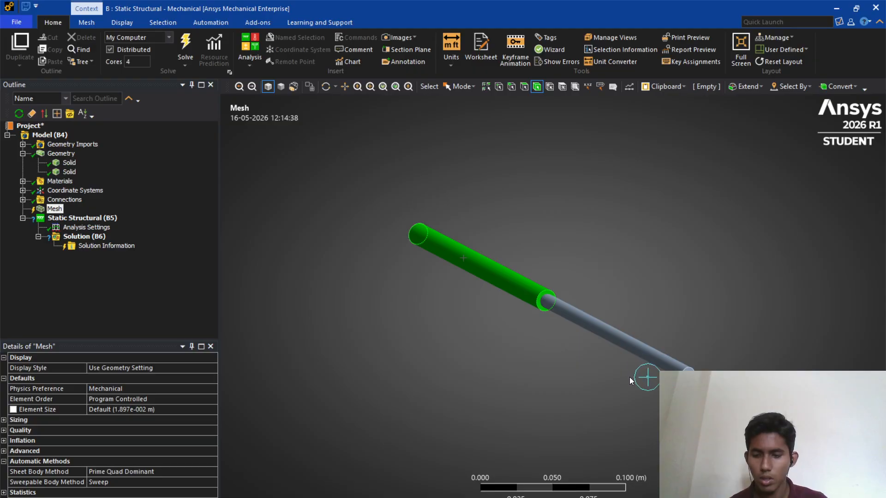
left_click(632, 349, "ctrl")
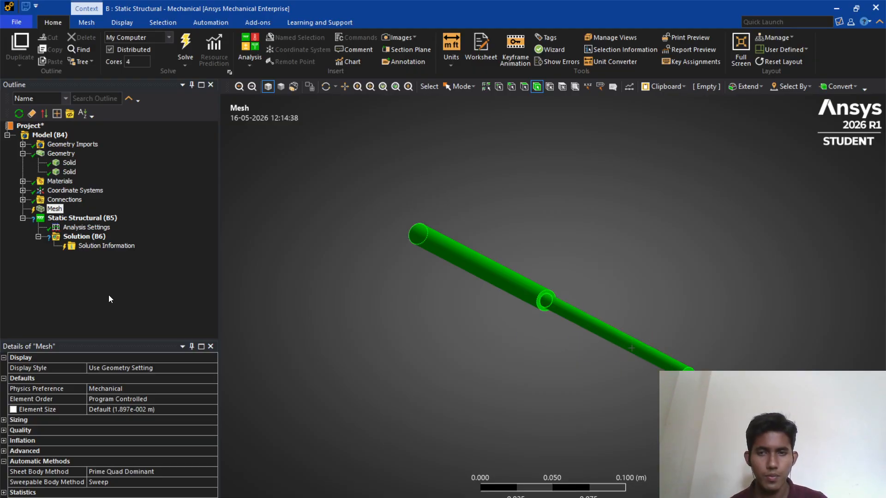
right_click(54, 210)
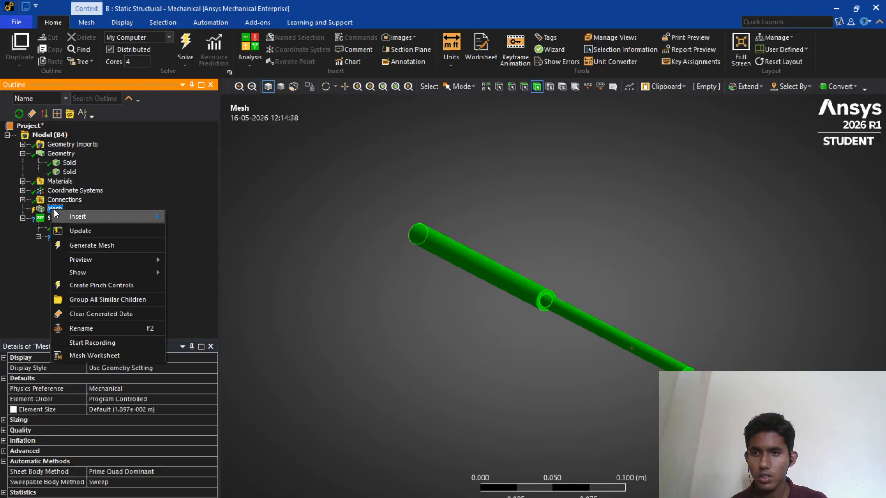
left_click(88, 241)
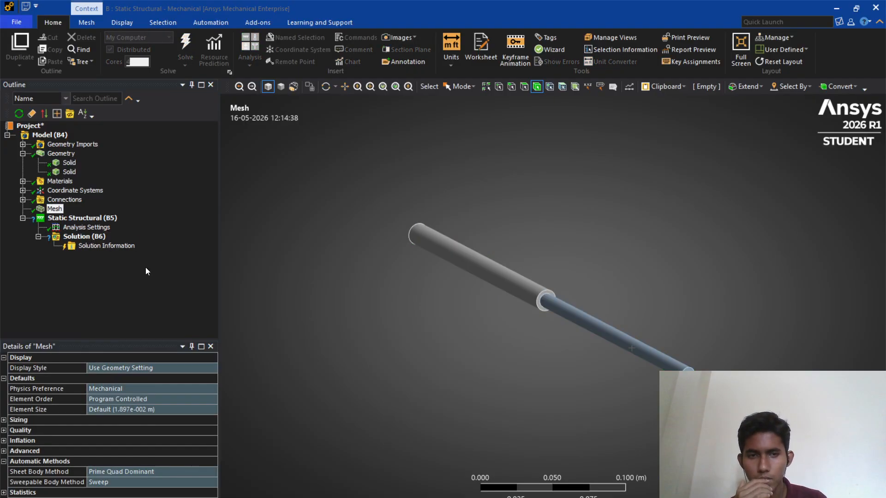
- Orbit and zoom around the meshed bar to inspect the elements, and recheck the assignment figure
middle_click_drag(414, 318, 580, 364)
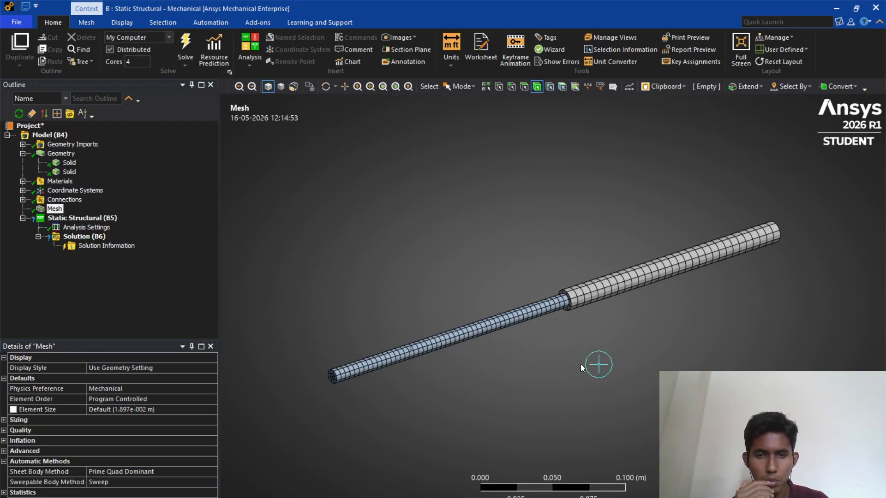
scroll(587, 381, "up", 5)
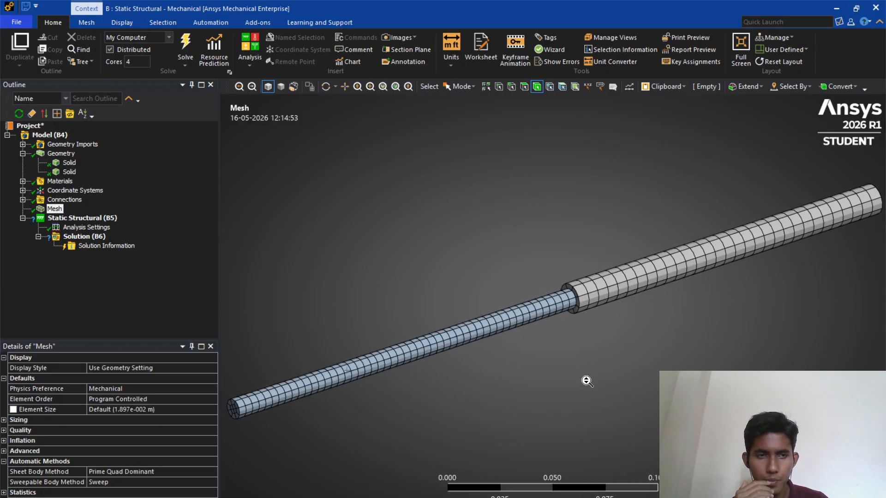
scroll(586, 381, "down", 2)
middle_click_drag(420, 231, 683, 211)
middle_click_drag(533, 217, 526, 231)
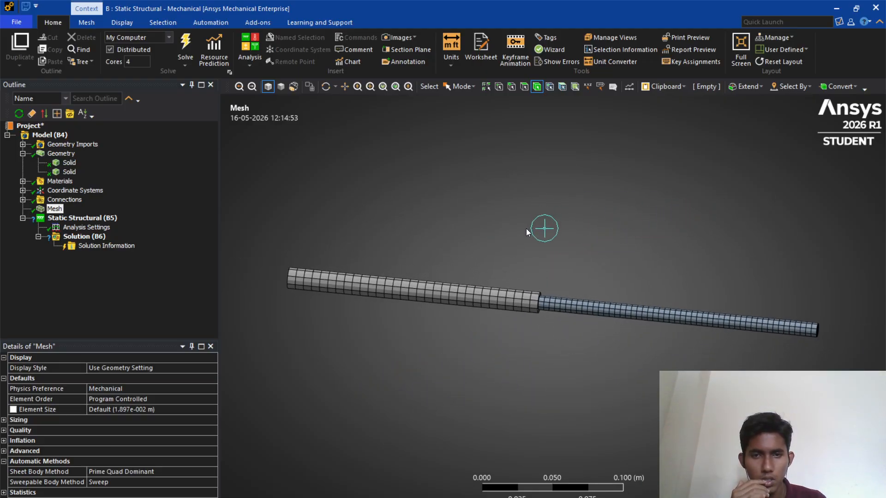
middle_click_drag(460, 226, 567, 242)
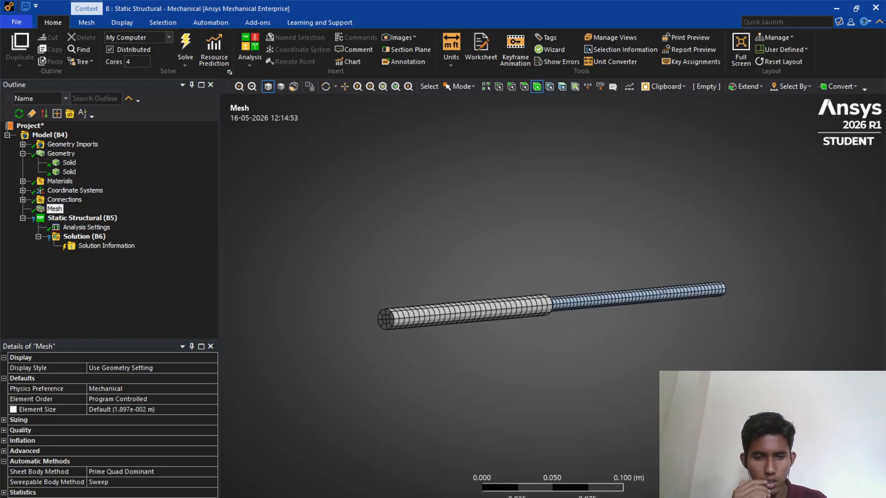
left_click(547, 497)
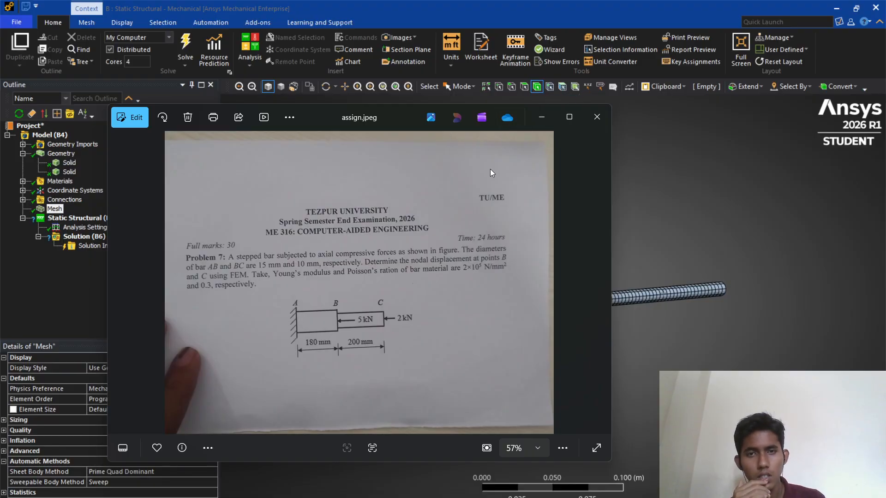
left_click(551, 116)
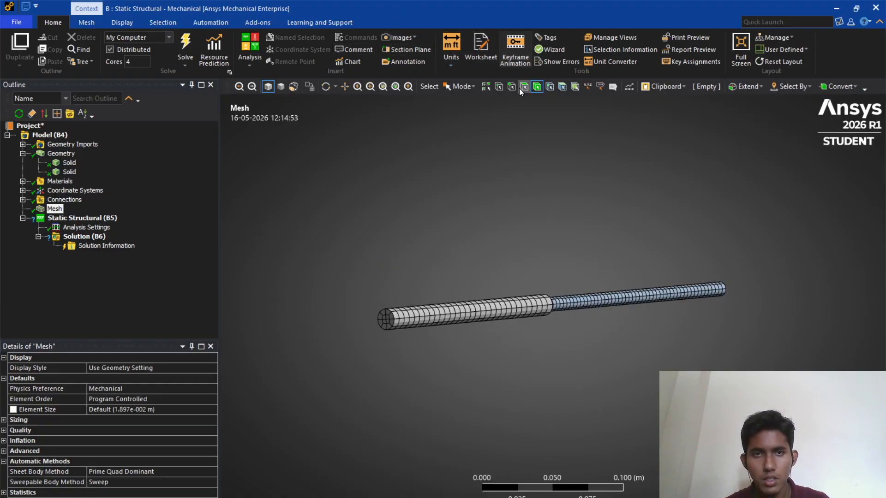
- Insert a Fixed Support on the end face of the thicker segment of the bar
left_click(86, 219)
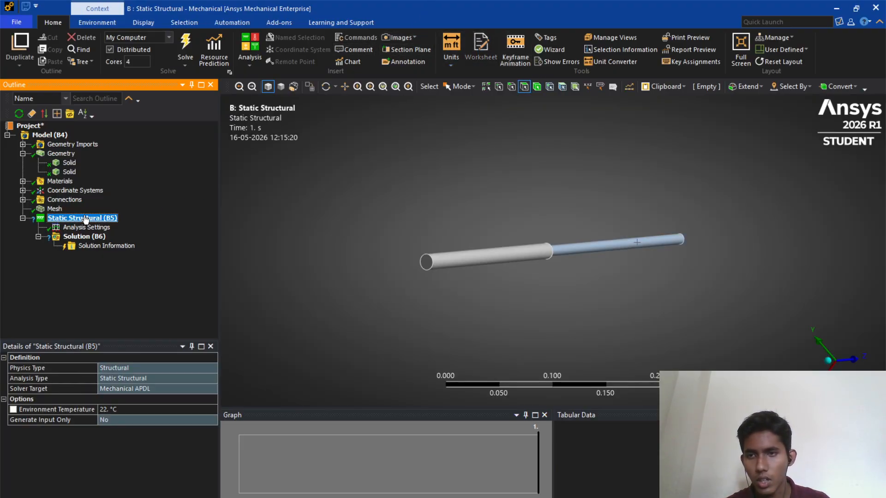
right_click(90, 221)
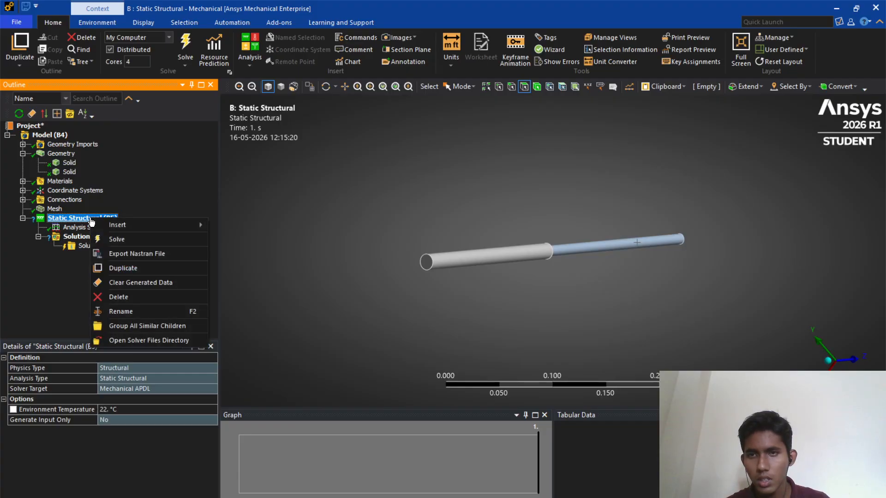
left_click(97, 23)
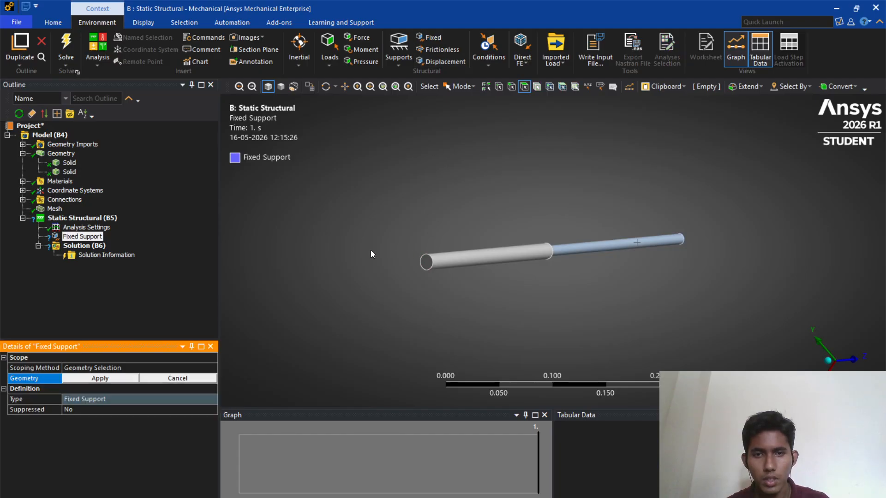
scroll(364, 247, "up", 4)
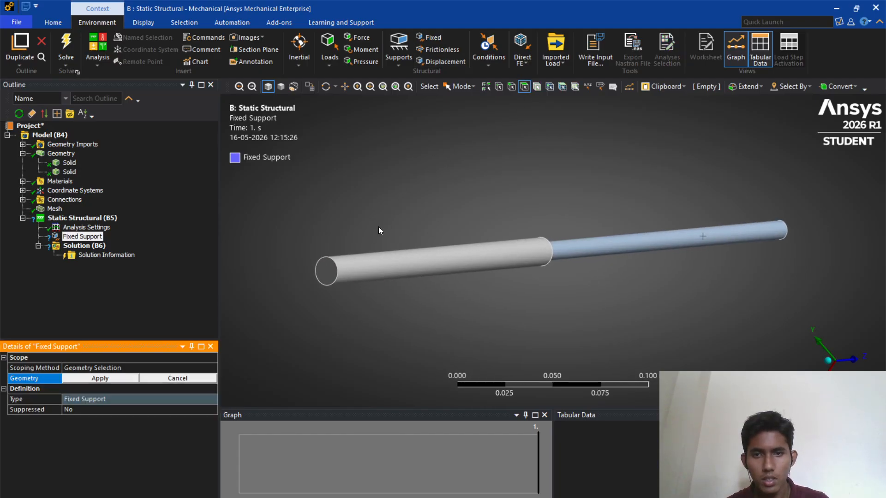
left_click(326, 270)
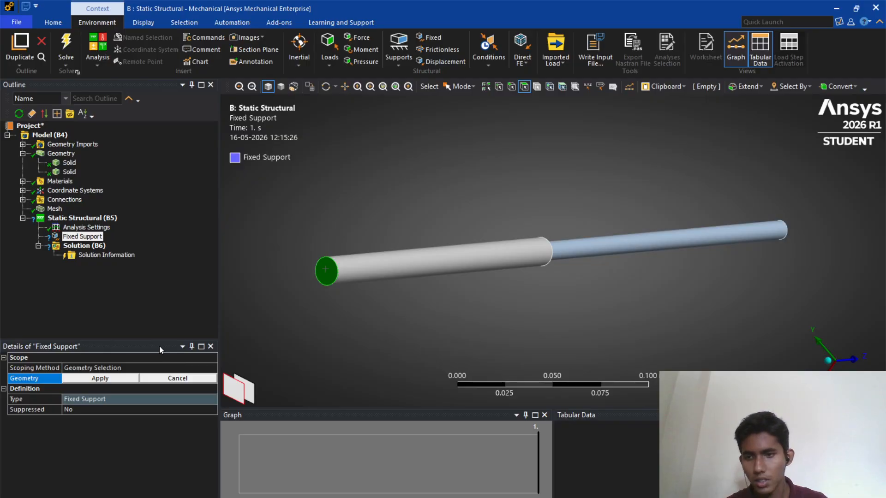
left_click(109, 376)
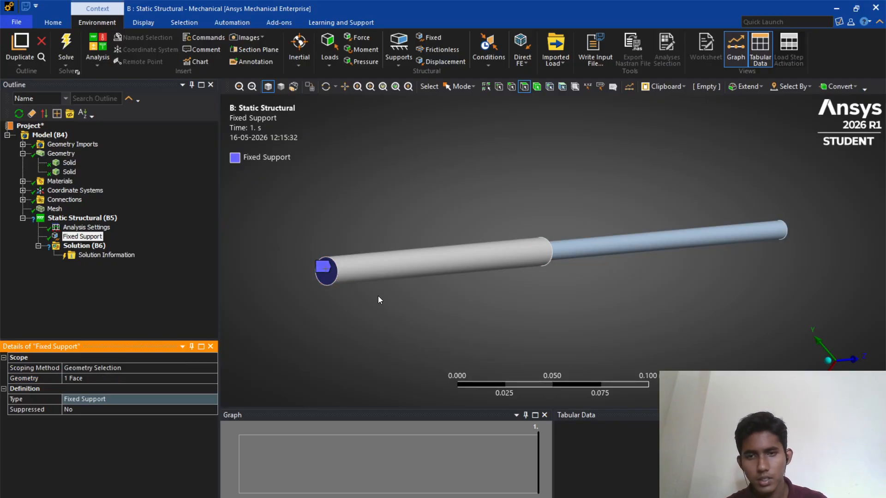
middle_click_drag(374, 295, 251, 338)
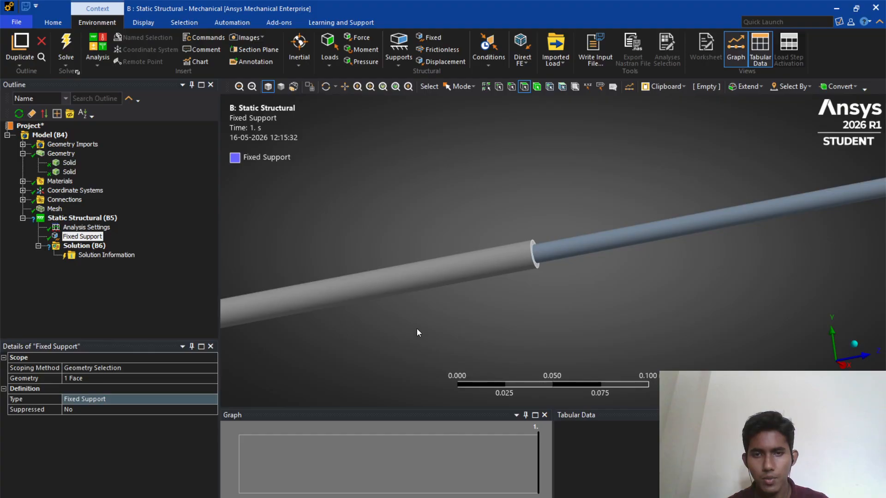
scroll(365, 342, "down", 4)
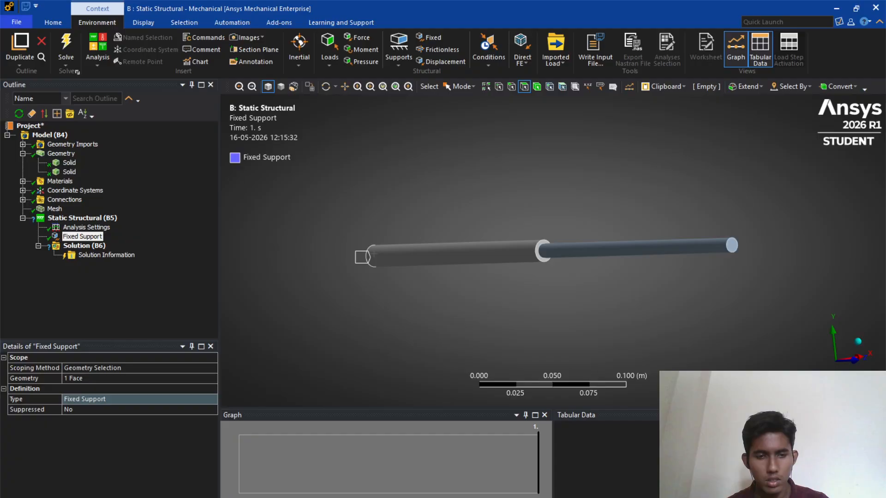
- Insert a Force load under the static structural analysis and pick the shoulder face where the two segments meet
left_click(621, 491)
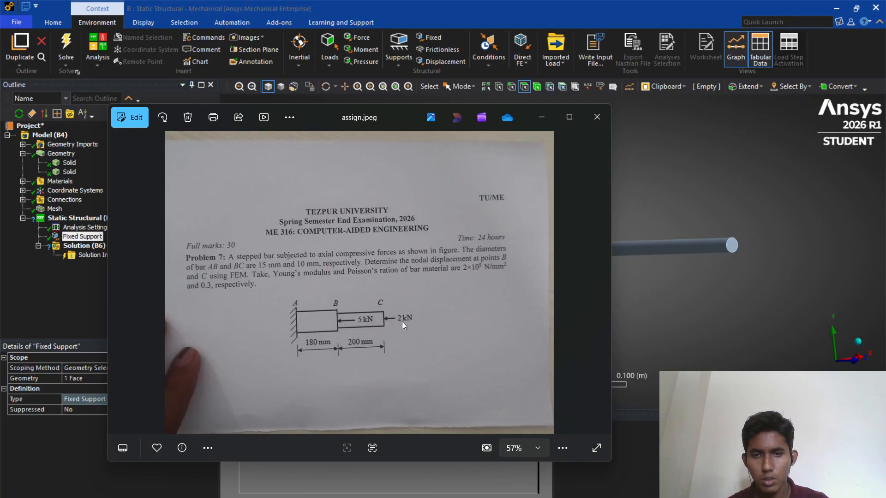
left_click(544, 118)
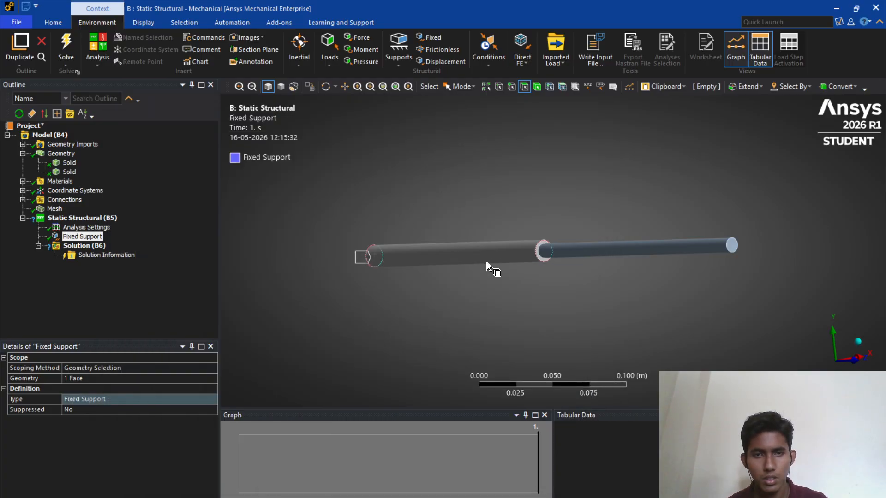
mouse_move(459, 278)
middle_mouse_down()
mouse_move(402, 289)
mouse_move(445, 280)
middle_mouse_up()
left_click(82, 218)
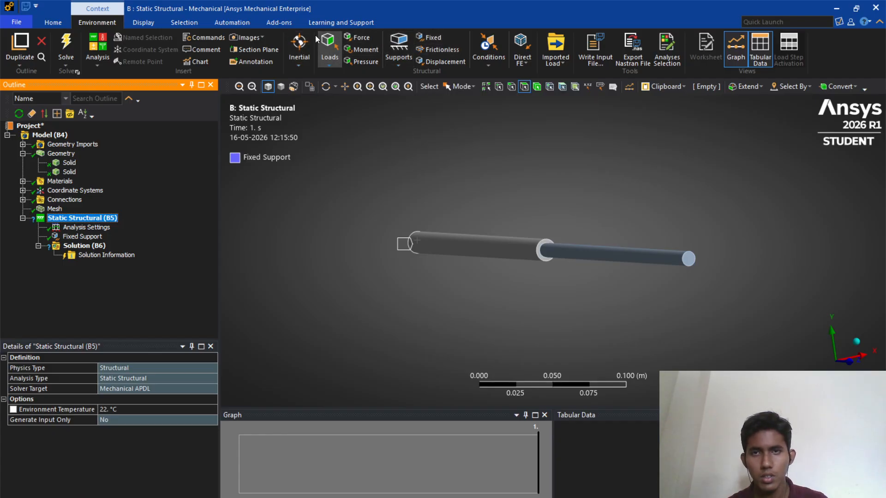
left_click(357, 38)
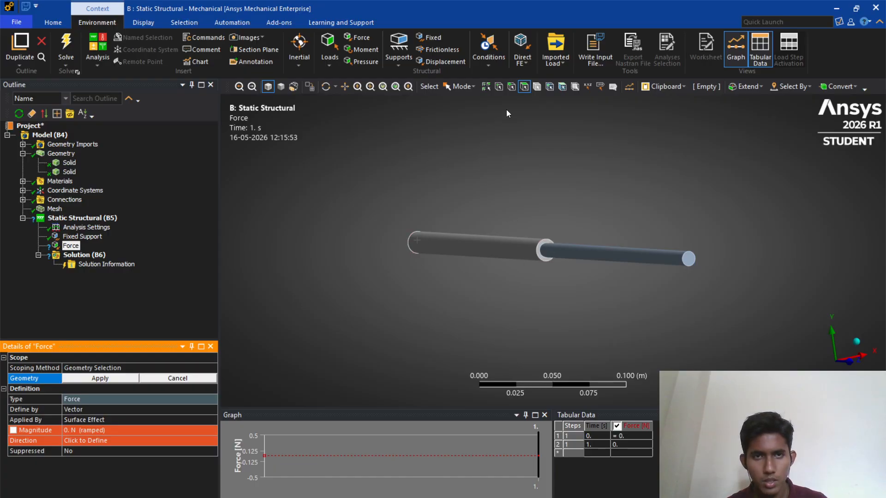
left_click(540, 241)
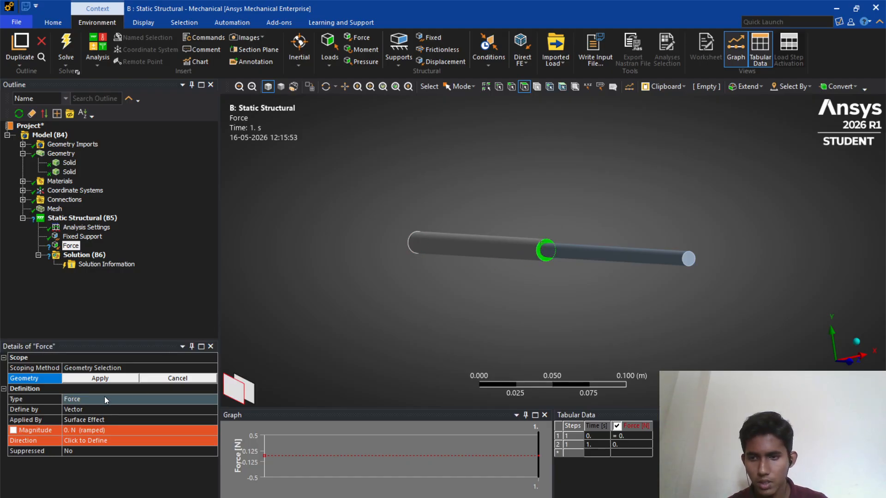
- Set the force magnitude to 5000 N
left_click(79, 430)
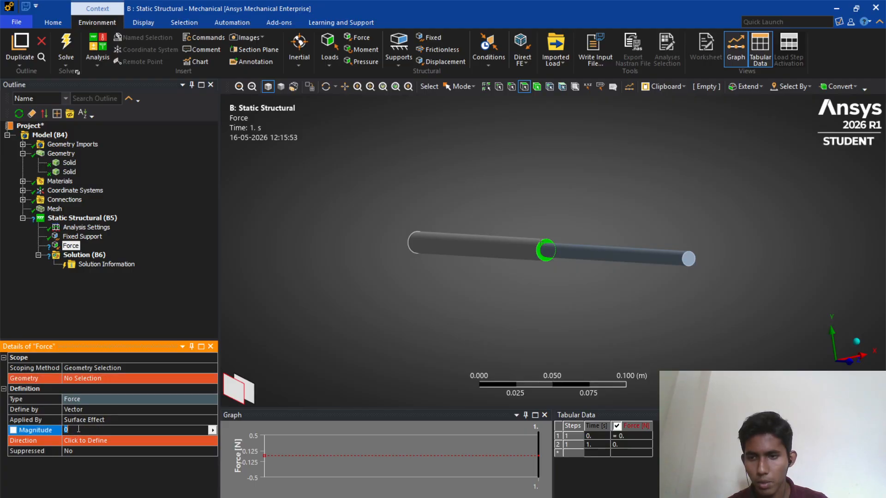
left_click(616, 473)
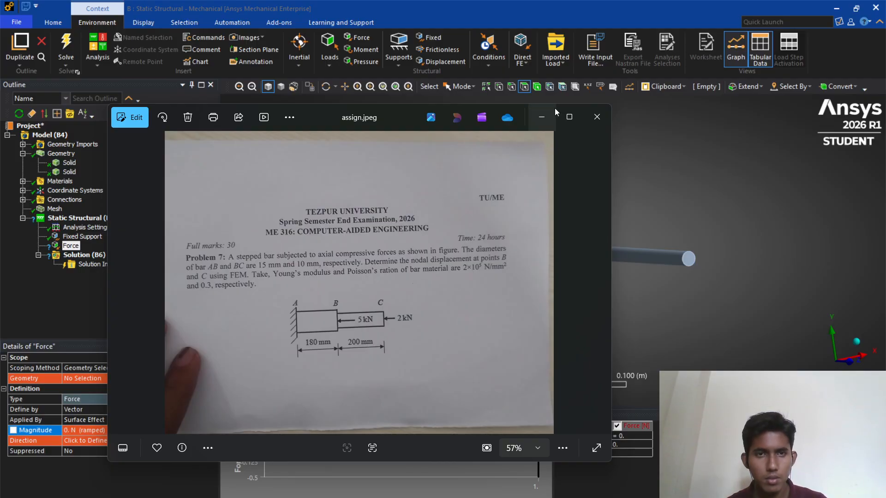
left_click(541, 120)
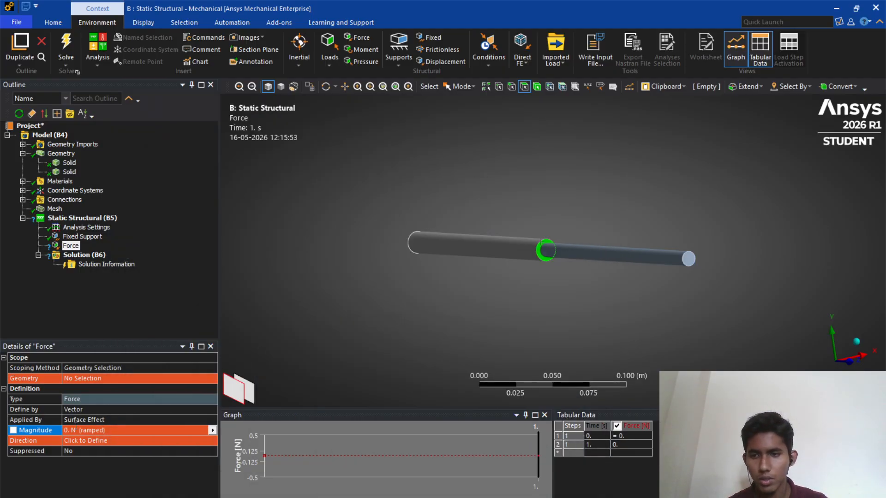
left_click(69, 430)
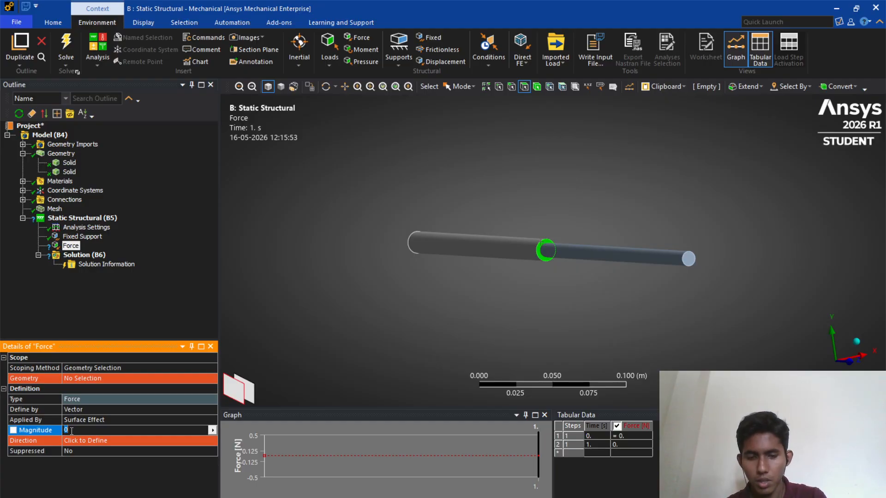
type("5000")
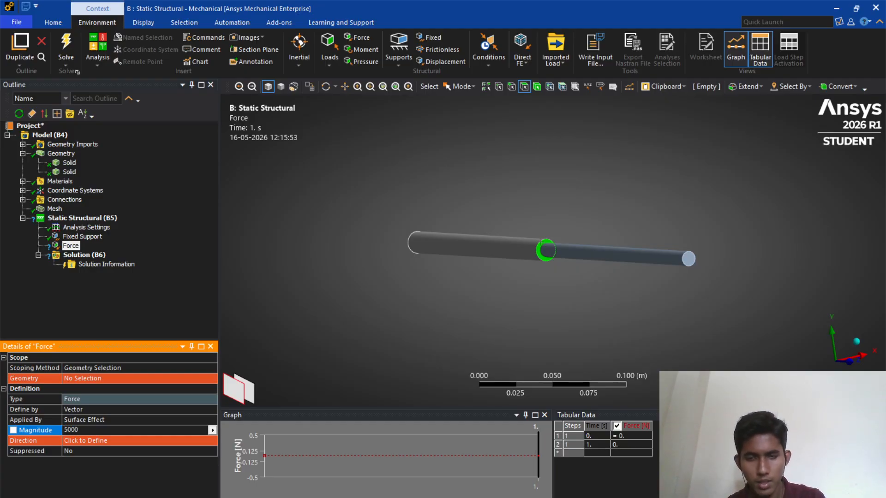
- Apply the selected shoulder face as the force's geometry and define its direction along the bar axis
key("Return")
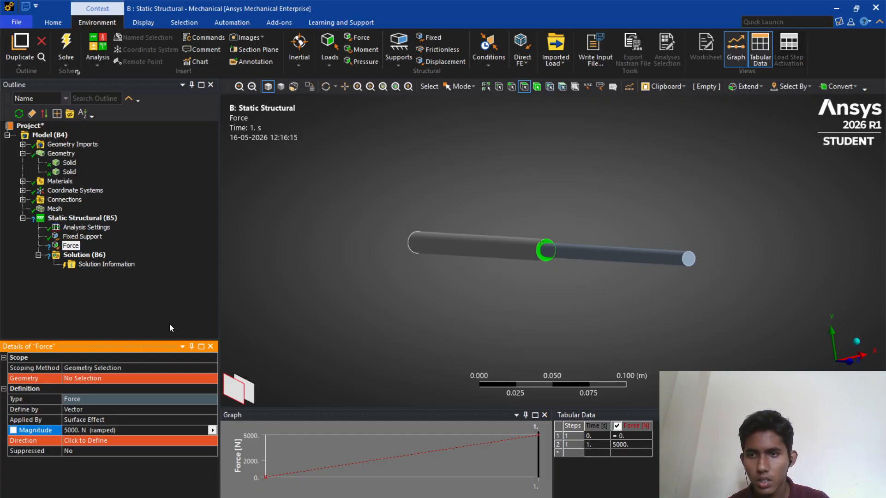
left_click(93, 378)
left_click(95, 378)
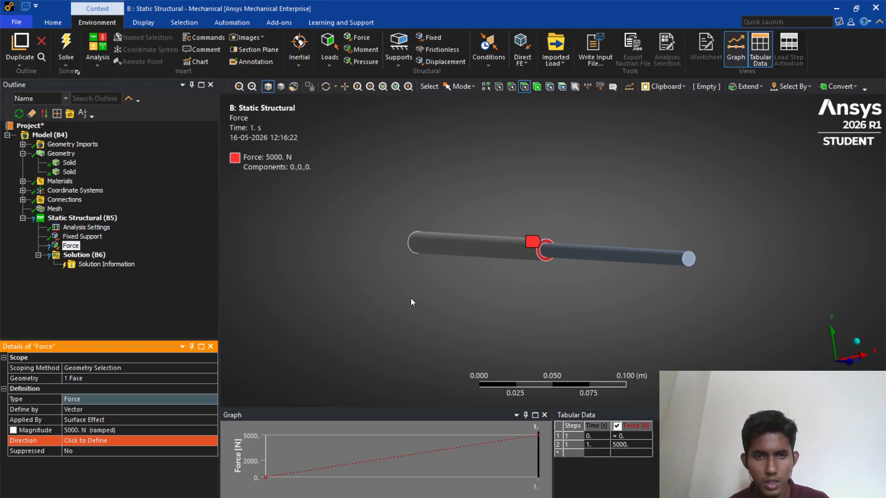
middle_click_drag(411, 298, 463, 313)
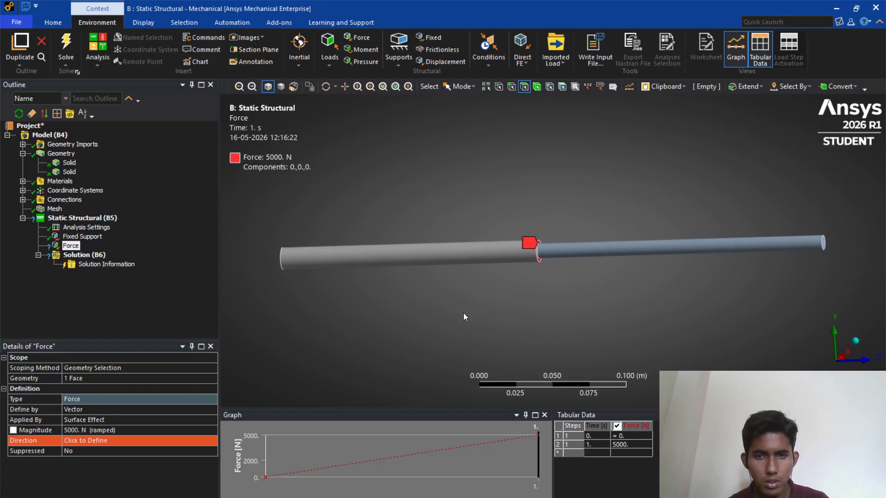
left_click(104, 440)
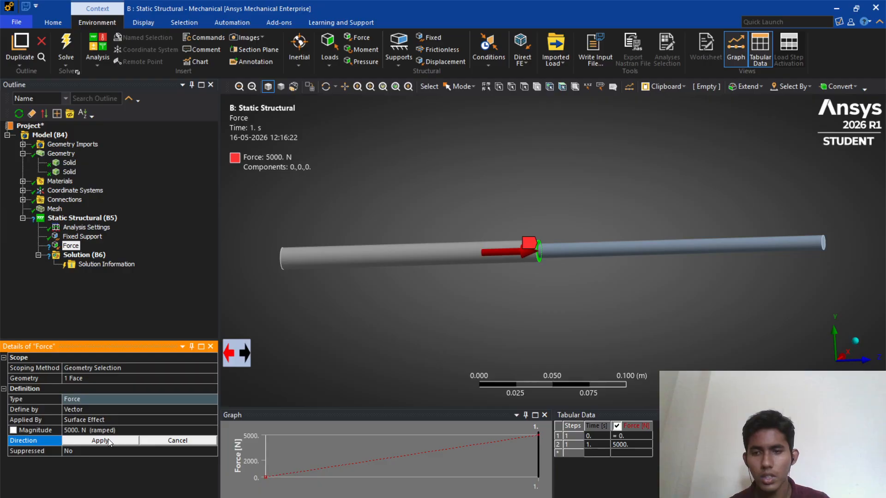
left_click(108, 440)
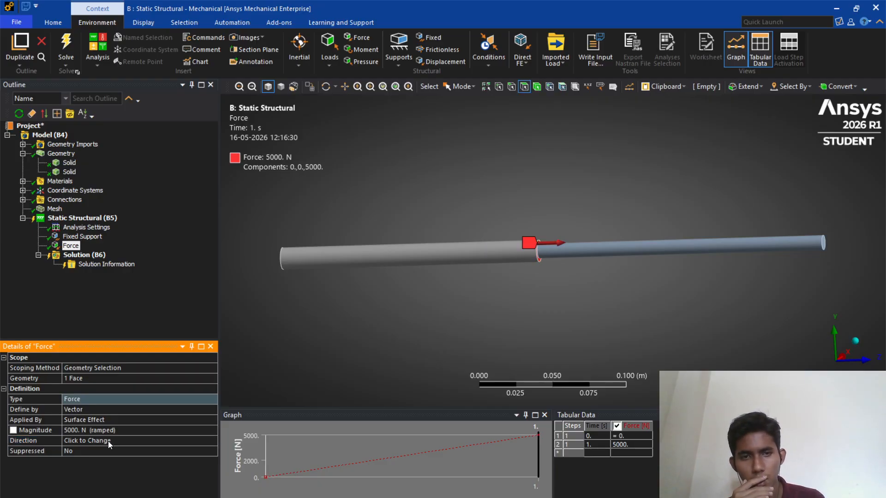
- Set the first force's magnitude to -5000 N so it points toward the fixed end
middle_click_drag(352, 342, 289, 347)
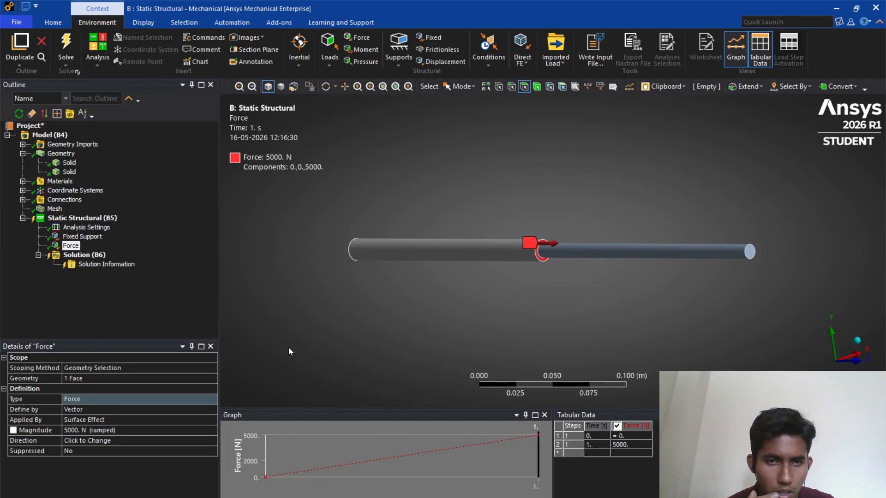
mouse_move(421, 308)
middle_mouse_down()
mouse_move(530, 298)
mouse_move(434, 363)
middle_mouse_up()
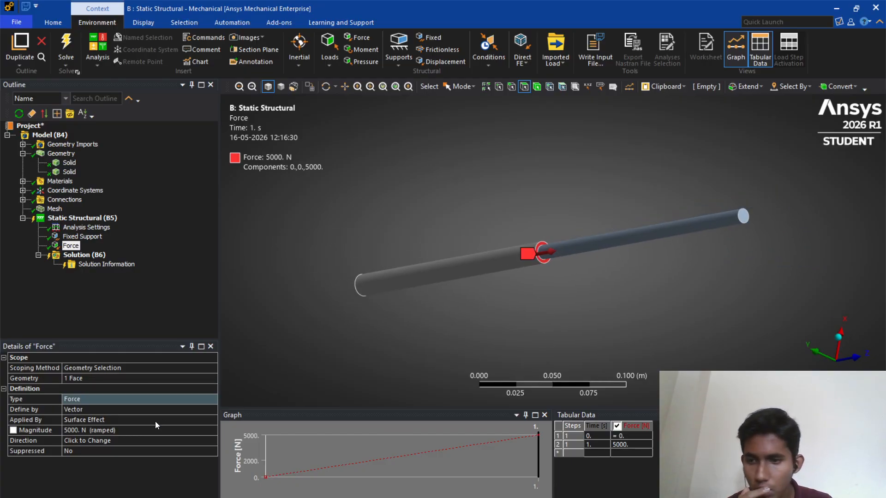
left_click(65, 430)
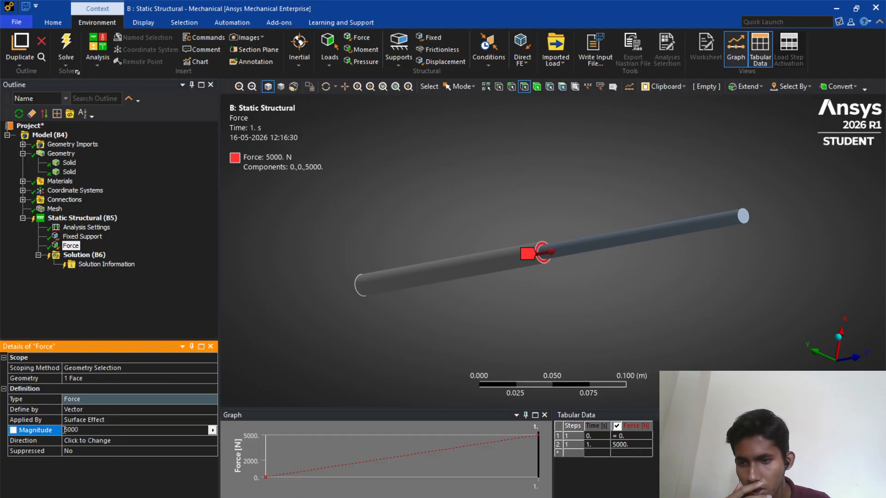
type("-")
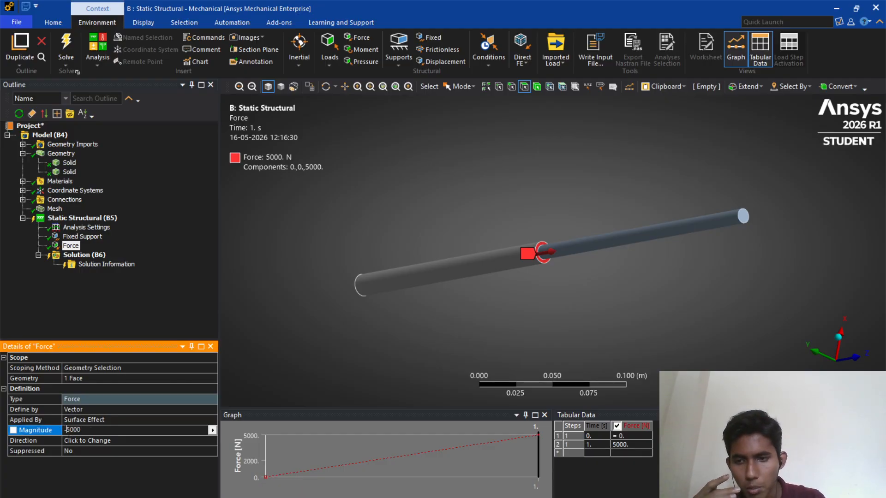
key("Return")
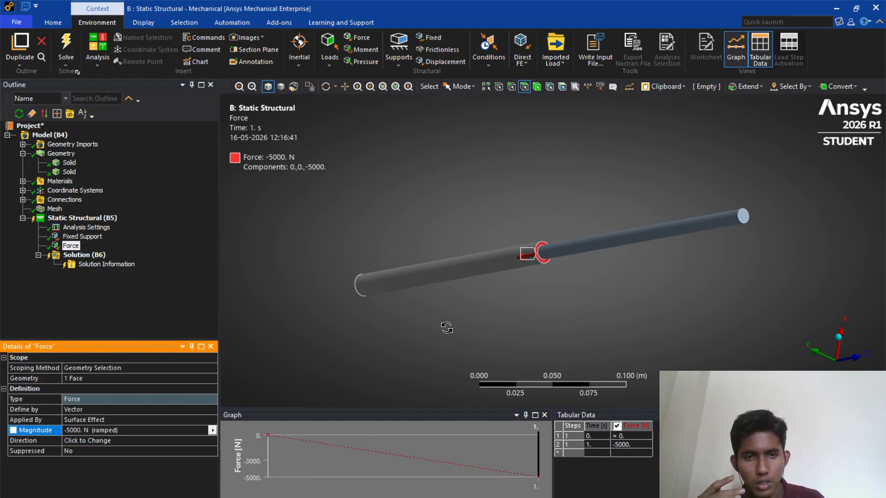
- Examine the applied loads on the bar and the assignment figure
middle_click_drag(445, 326, 549, 311)
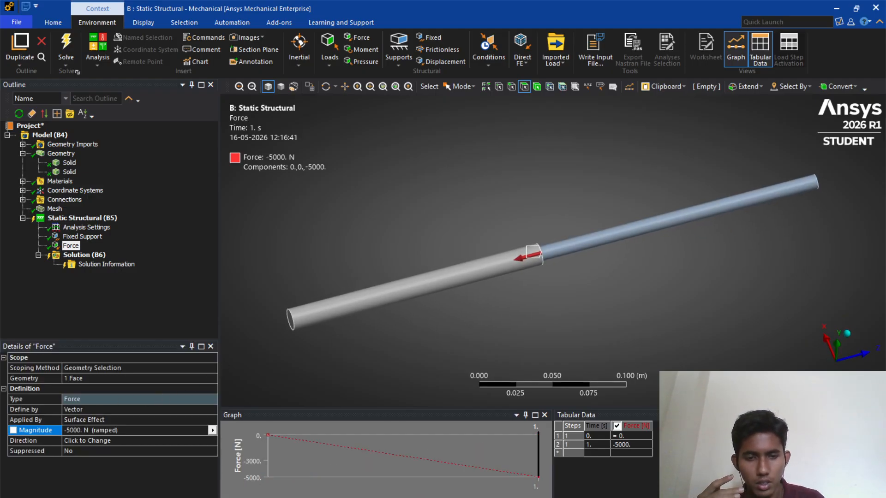
mouse_move(619, 496)
left_click(616, 466)
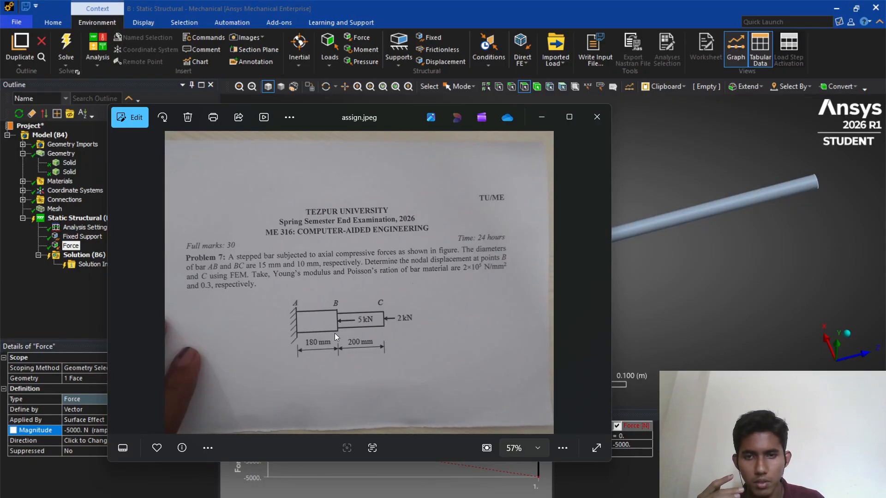
left_click(547, 116)
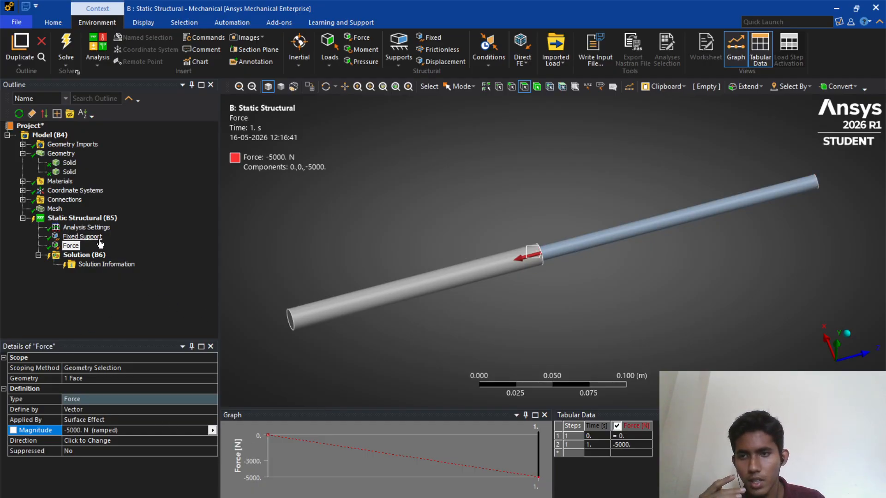
- Insert a second Force under the static structural analysis and pick the free end face of the thinner segment
left_click(85, 220)
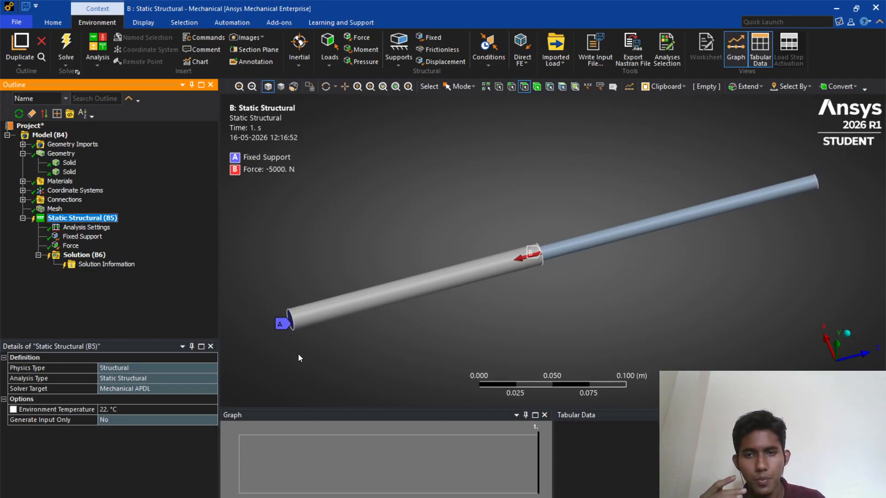
middle_click_drag(403, 324, 297, 306)
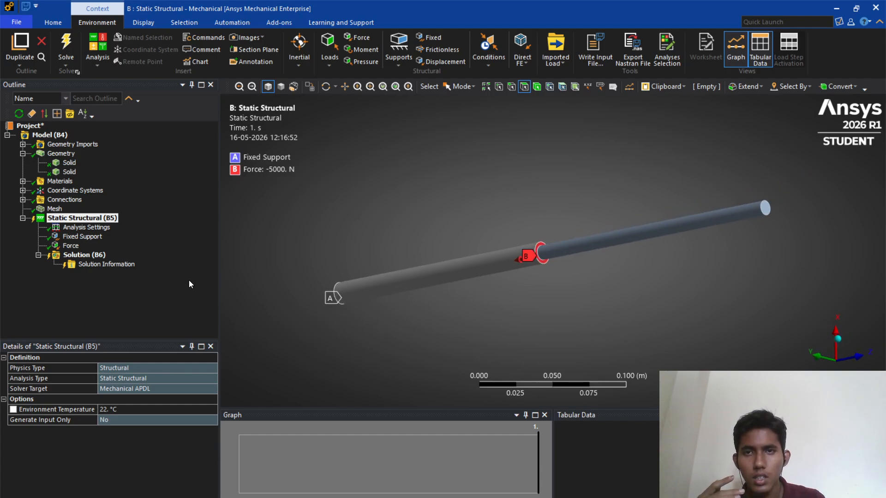
left_click(356, 37)
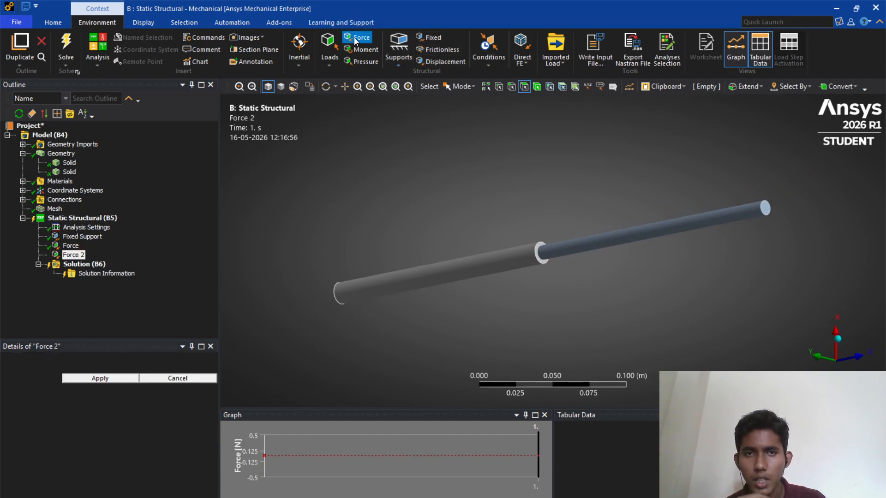
left_click(769, 211)
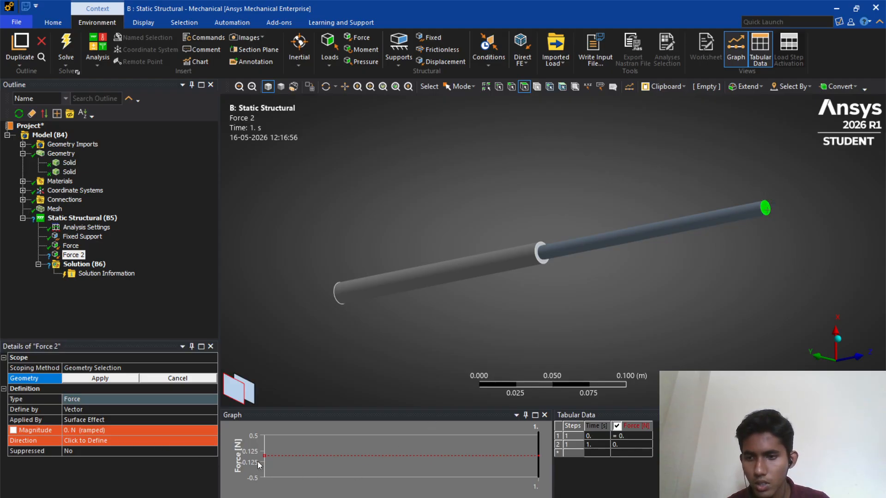
left_click(622, 497)
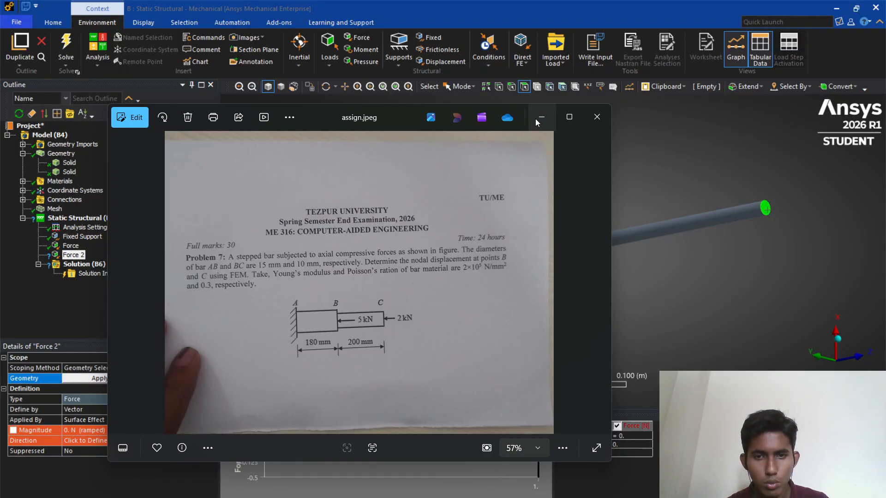
left_click(537, 119)
- Set the second force's magnitude to -2000 N
left_click(90, 430)
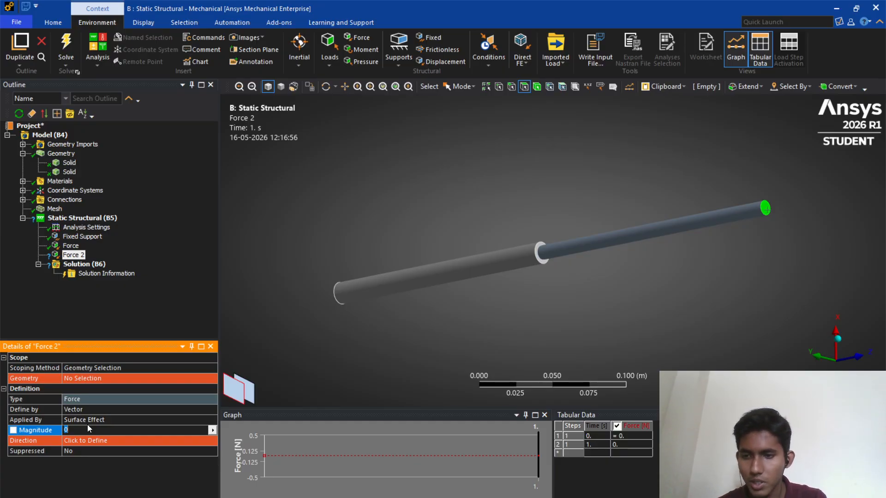
type("-2000")
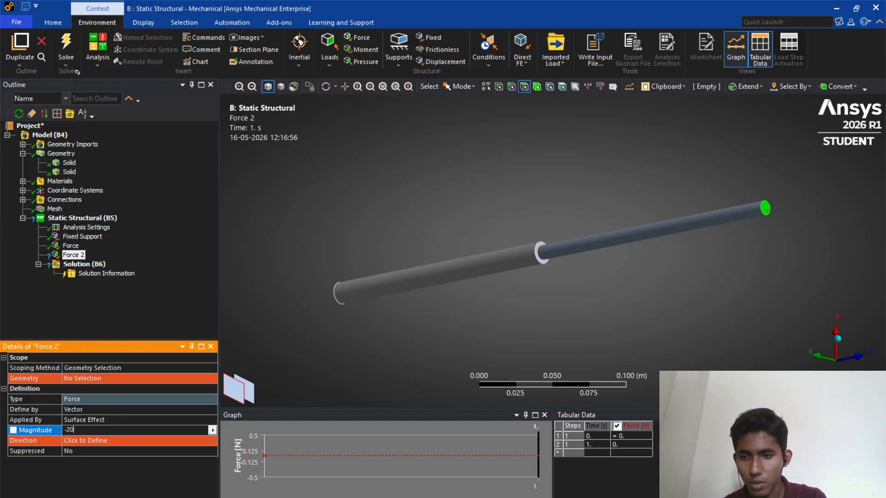
key("Return")
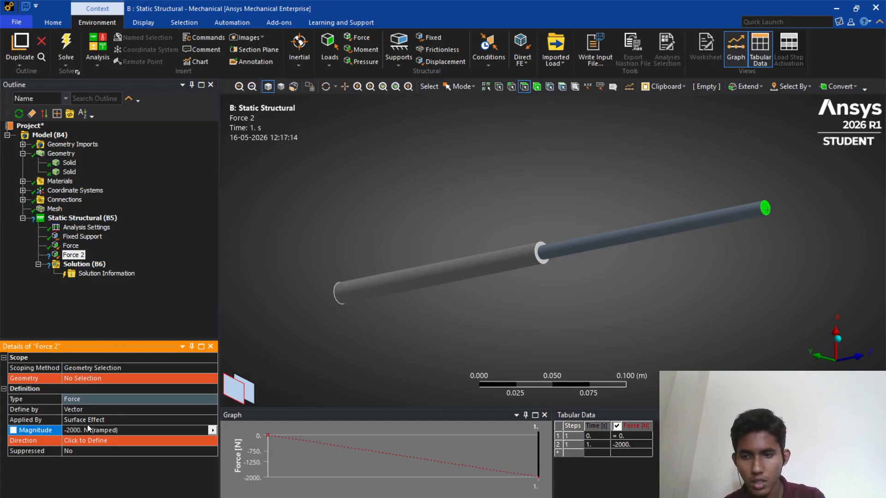
- Define the second force's direction along the bar axis
left_click(79, 440)
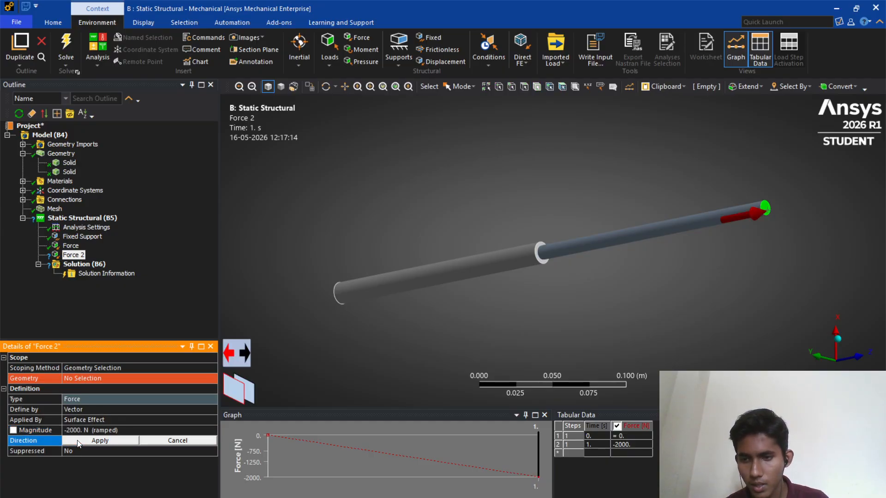
left_click(91, 441)
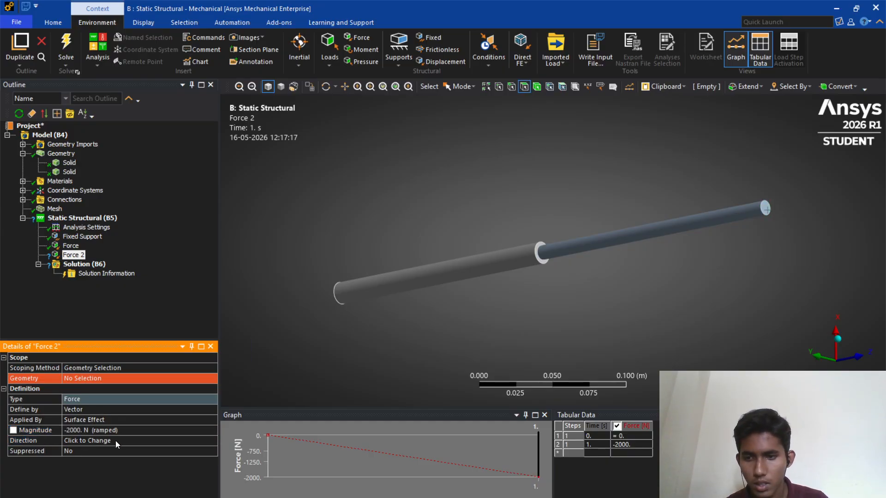
left_click(115, 441)
left_click(99, 441)
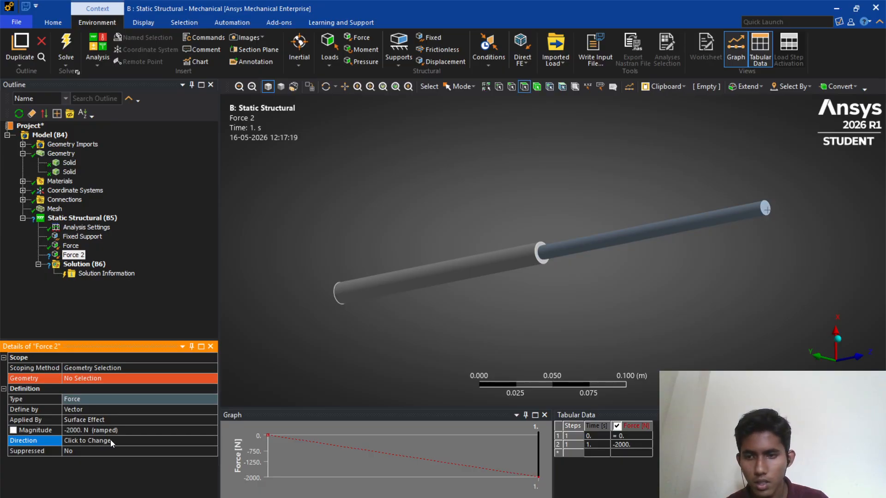
left_click(110, 441)
left_click(113, 390)
left_click(109, 398)
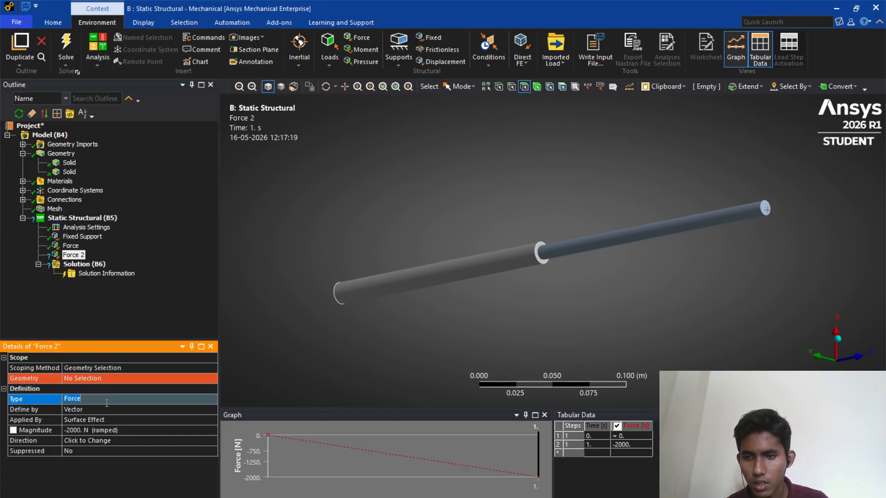
left_click(106, 409)
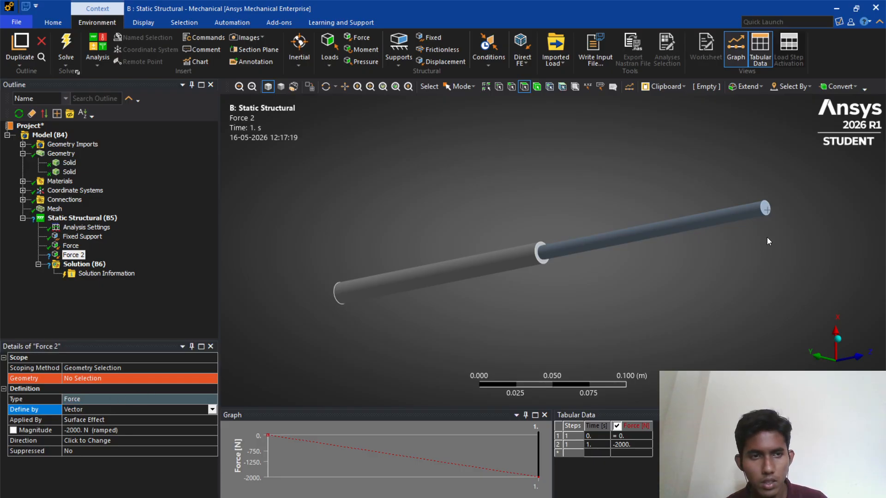
left_click(74, 254)
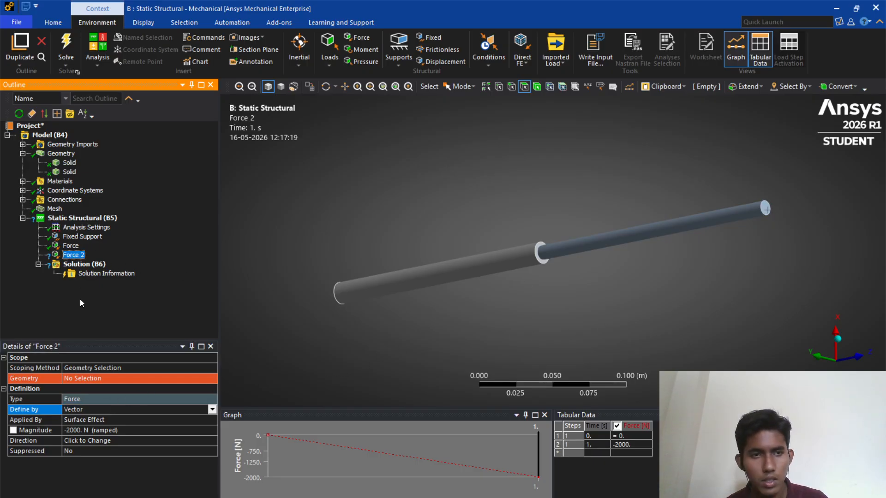
left_click(93, 420)
left_click(98, 441)
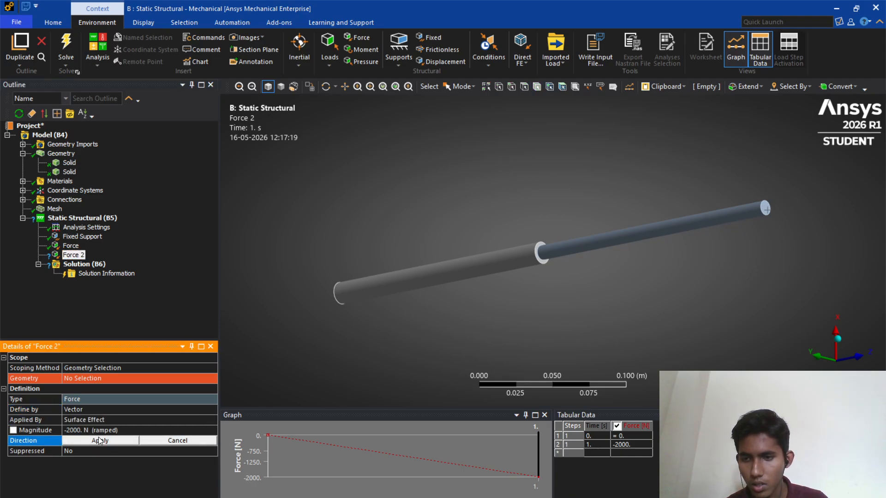
left_click(103, 440)
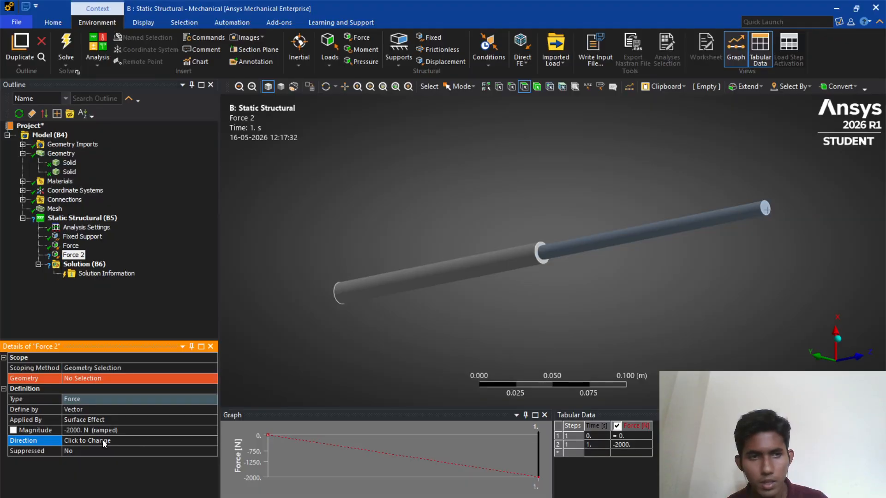
- Reassign the second force to the free end face of the thinner segment
left_click(99, 368)
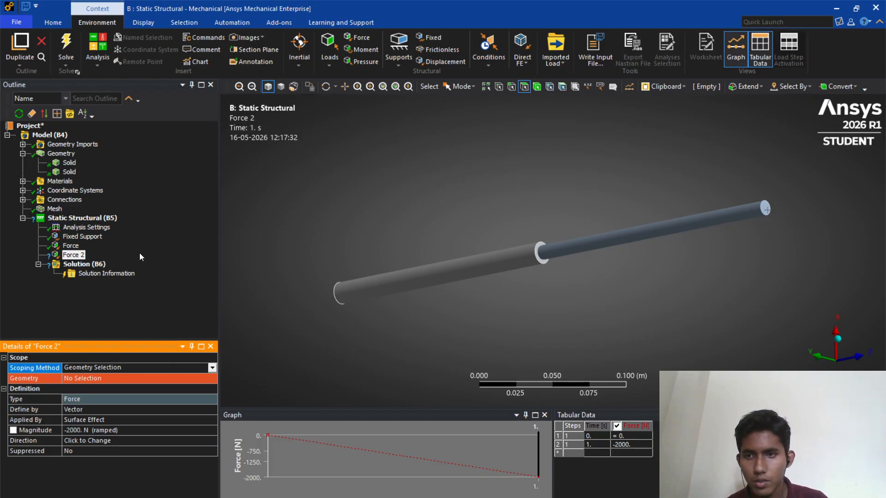
left_click(71, 246)
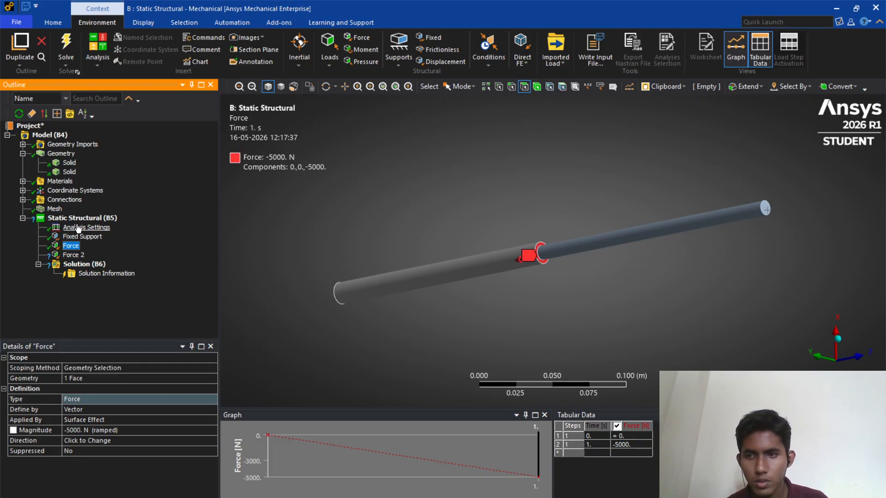
left_click(73, 254)
left_click(83, 379)
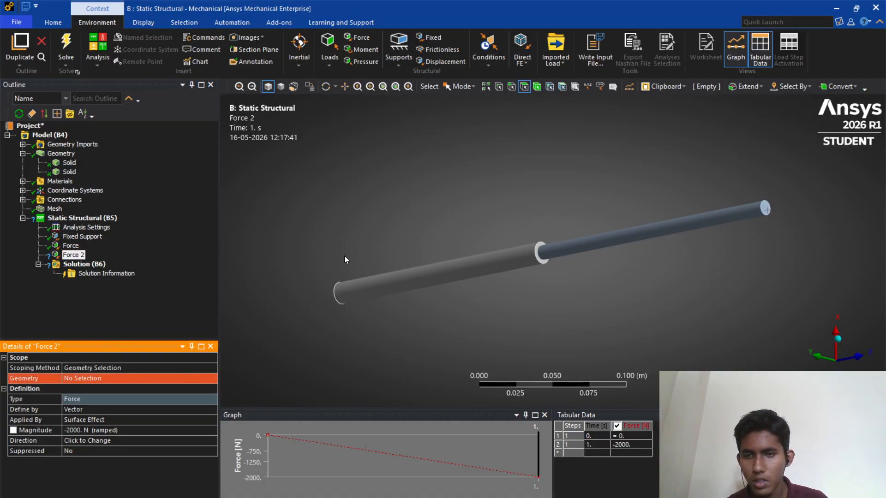
left_click(766, 210)
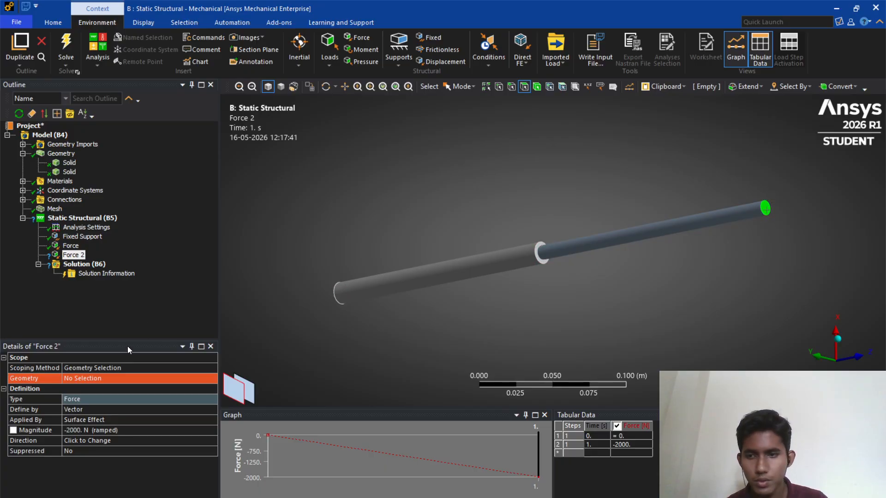
left_click(102, 379)
left_click(102, 379)
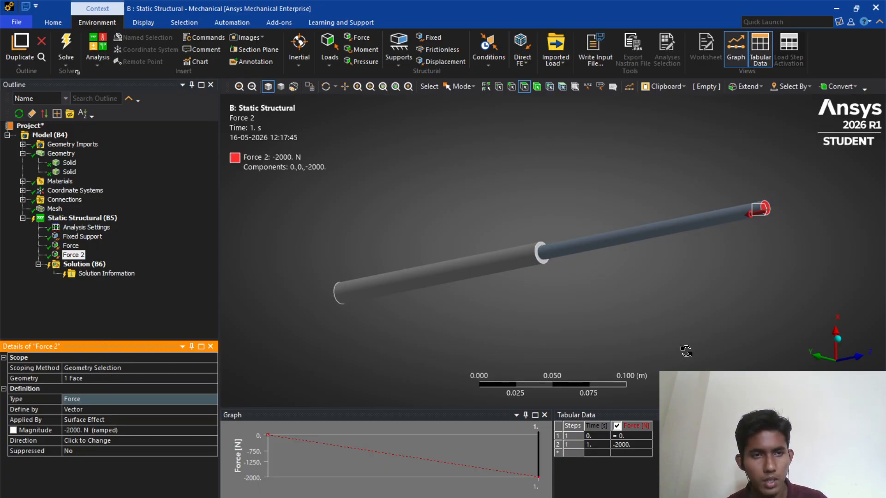
middle_click_drag(685, 352, 729, 318)
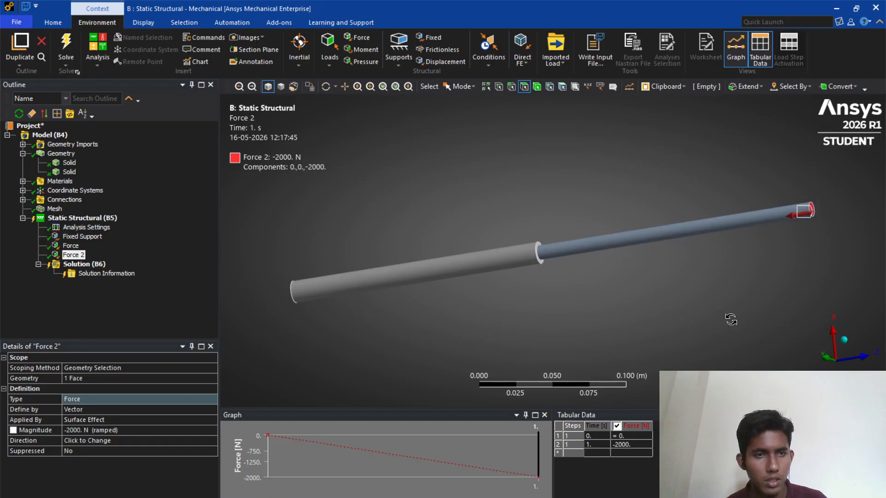
- Review all applied loads on the stepped bar and compare them with the assignment problem sheet
scroll(677, 308, "down", 3)
scroll(594, 276, "up", 3)
scroll(595, 276, "up", 2)
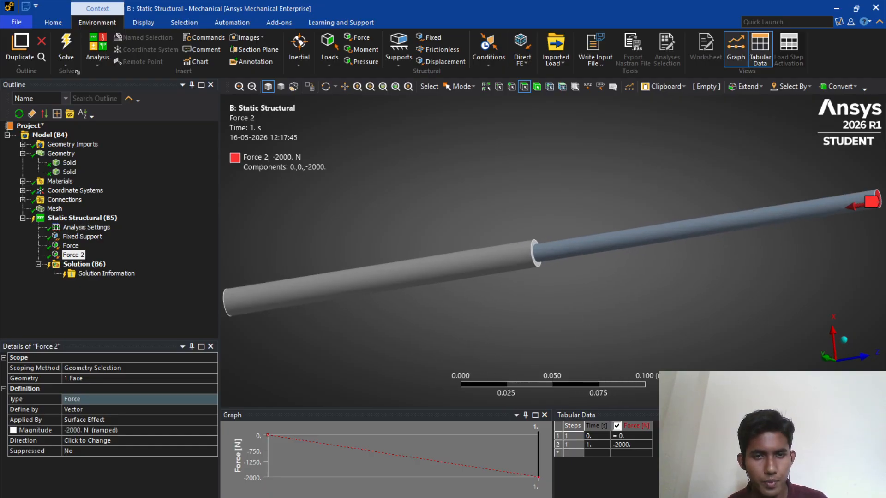
left_click(82, 218)
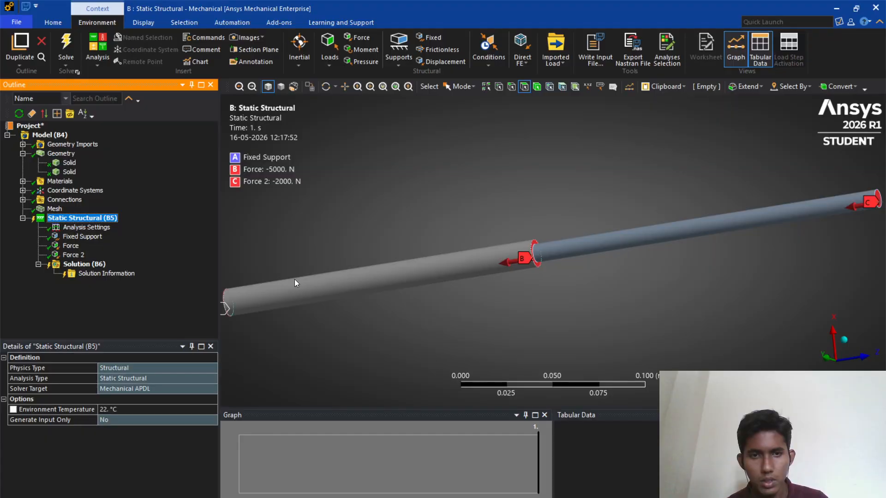
scroll(435, 377, "down", 2)
middle_click_drag(397, 334, 453, 339)
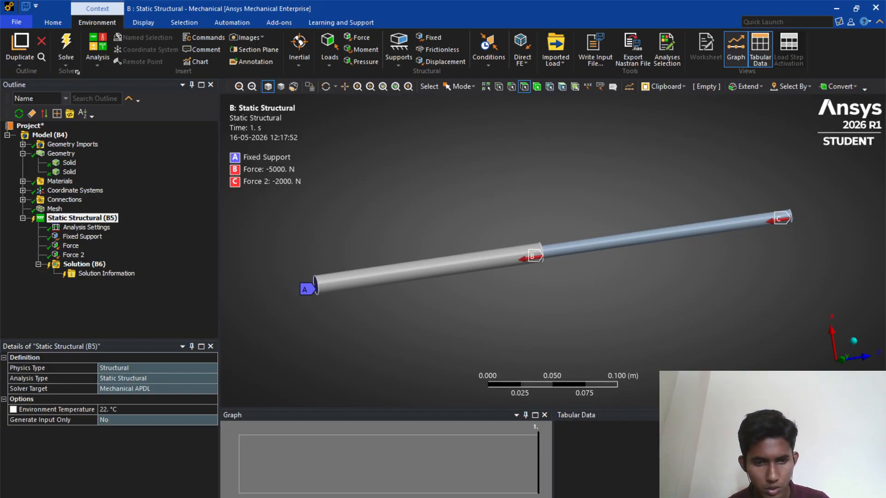
left_click(634, 497)
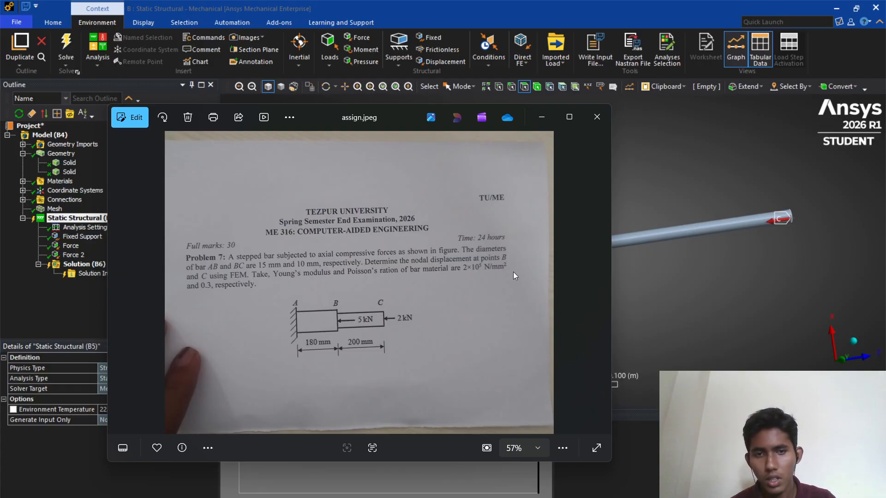
left_click(542, 117)
- Insert a Total Deformation result under the solution
left_click(83, 265)
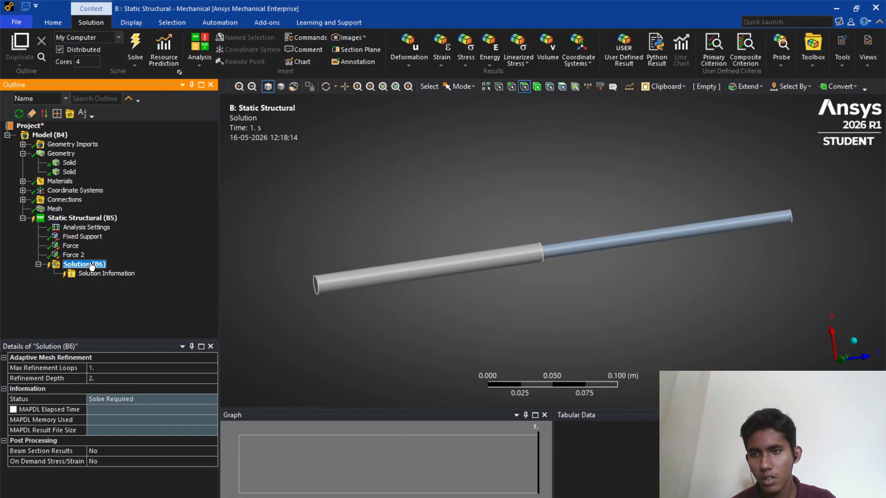
right_click(90, 268)
mouse_move(115, 273)
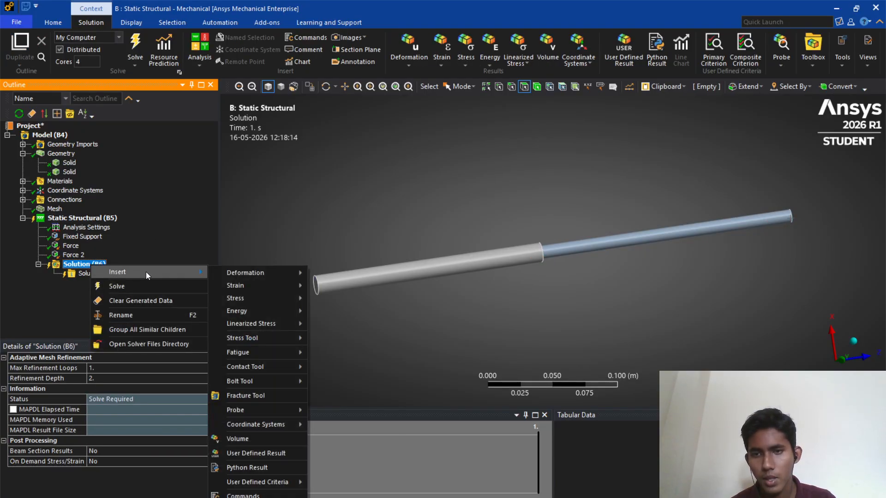
mouse_move(251, 275)
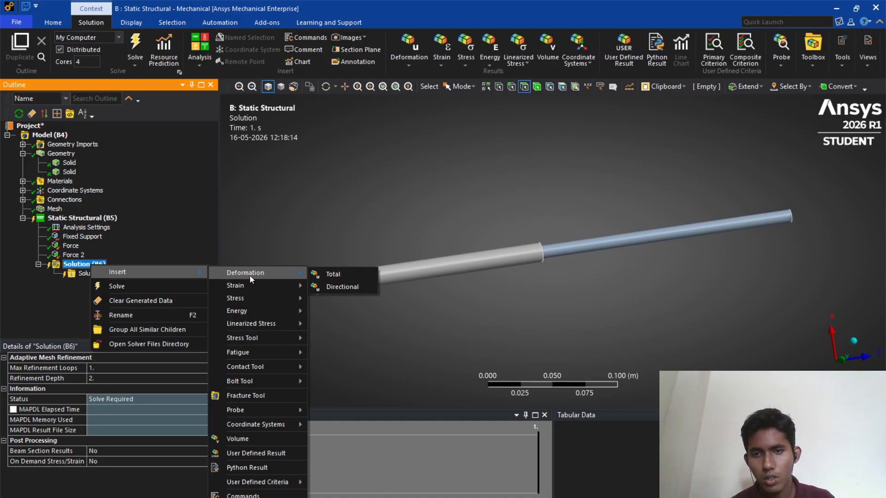
left_click(325, 276)
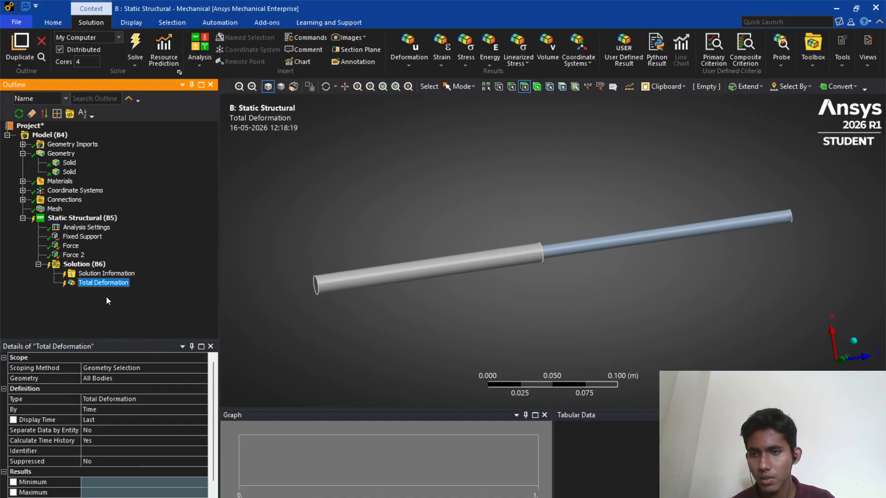
- Insert a Directional Deformation result under the solution
left_click(90, 264)
right_click(102, 264)
mouse_move(130, 275)
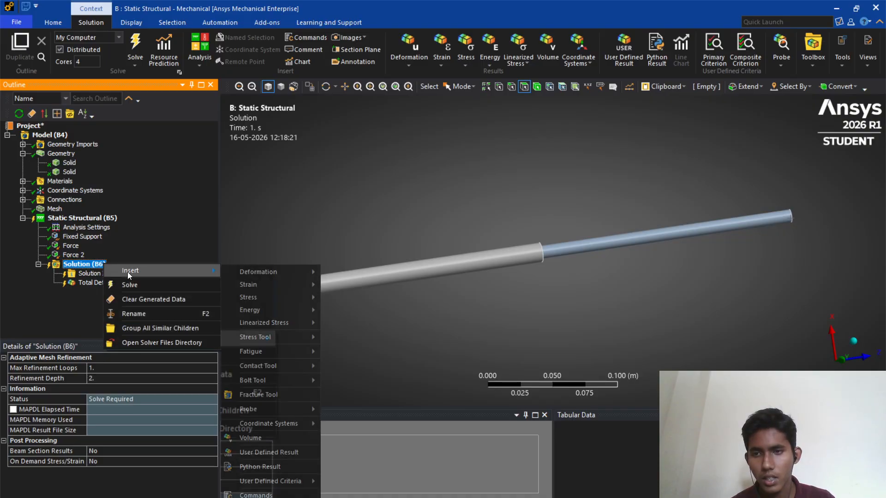
mouse_move(309, 272)
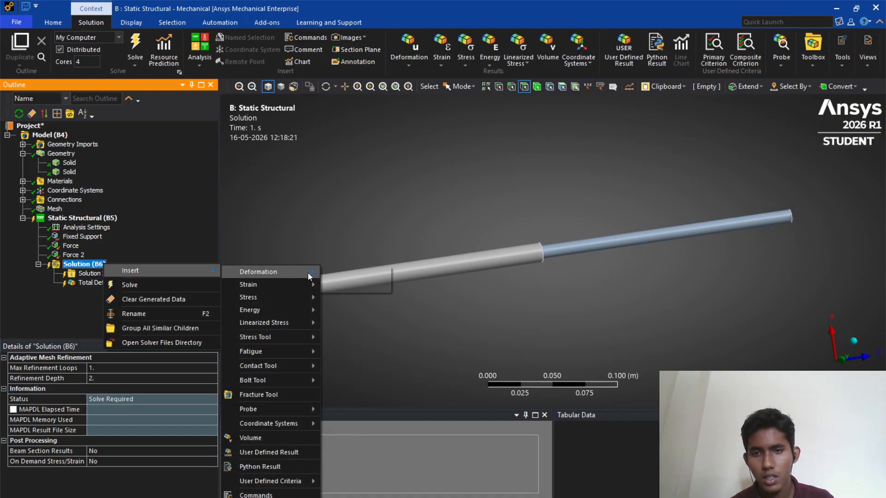
left_click(341, 288)
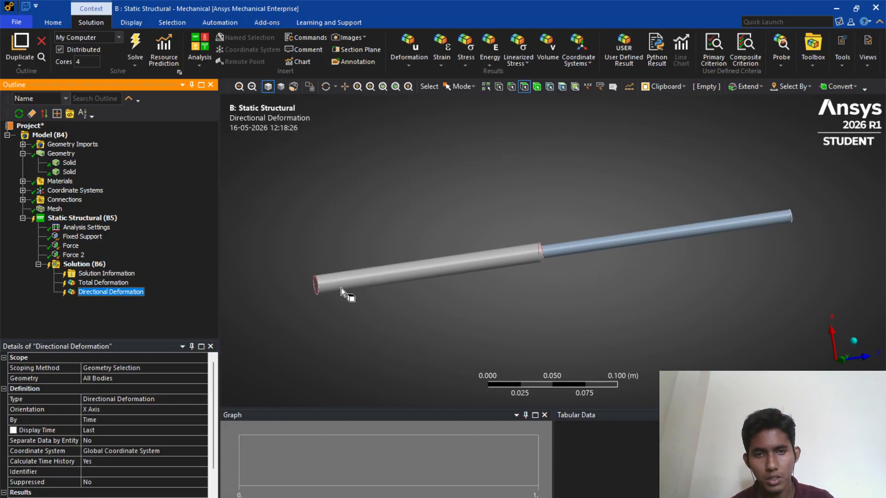
- Scope the directional deformation to the shoulder face where the two bar segments meet
middle_click_drag(519, 282, 431, 292)
scroll(486, 309, "up", 4)
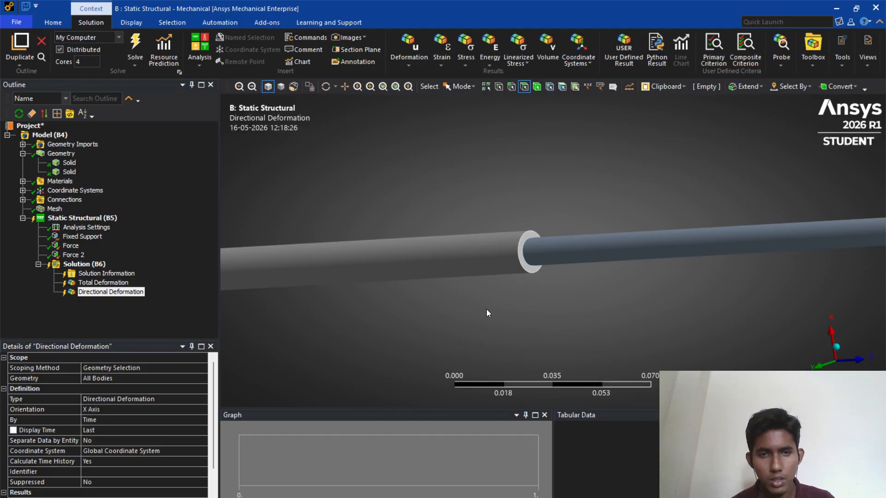
left_click(109, 399)
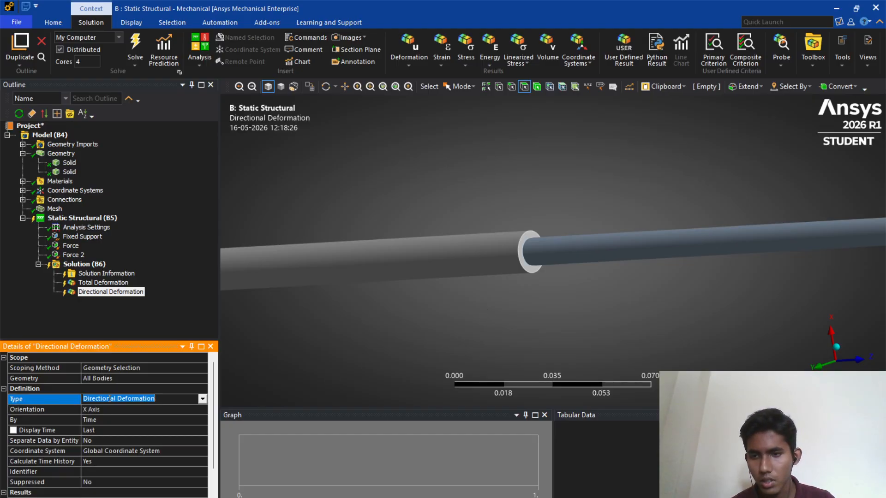
left_click(526, 267)
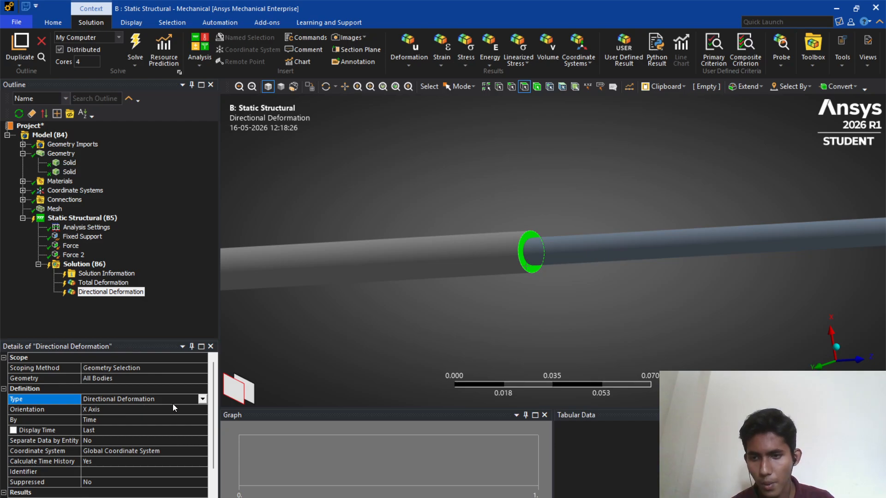
left_click(202, 399)
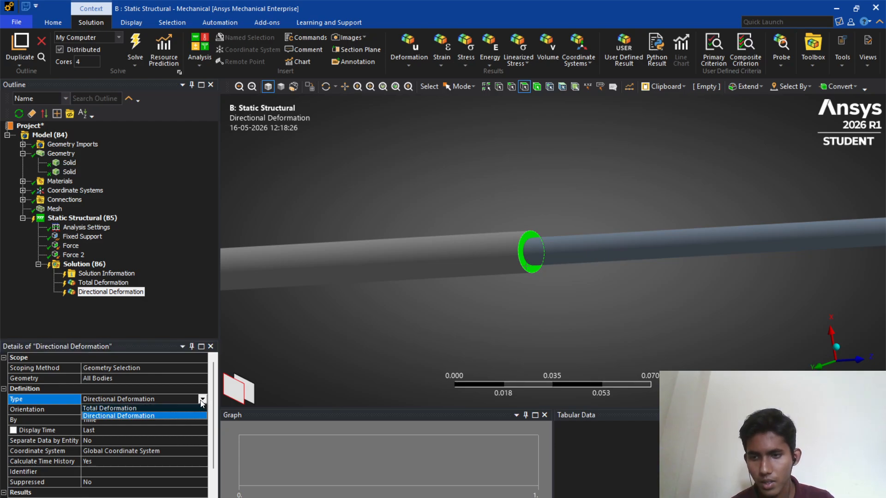
left_click(165, 377)
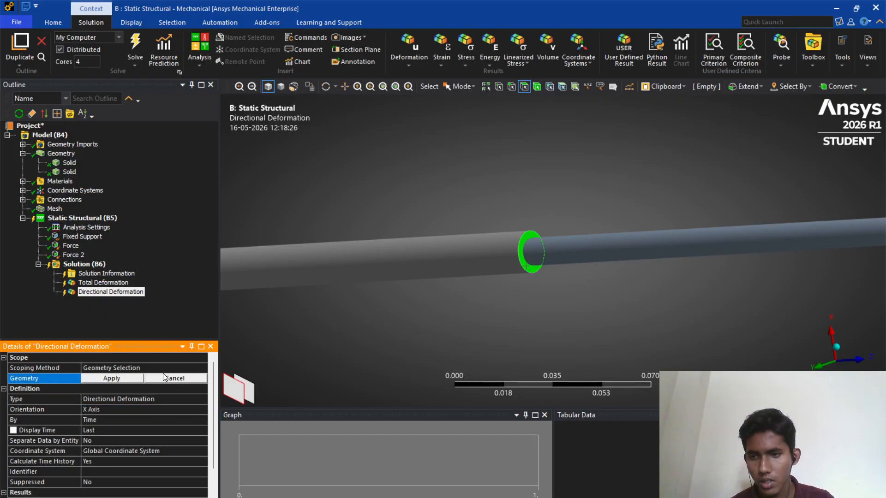
left_click(129, 369)
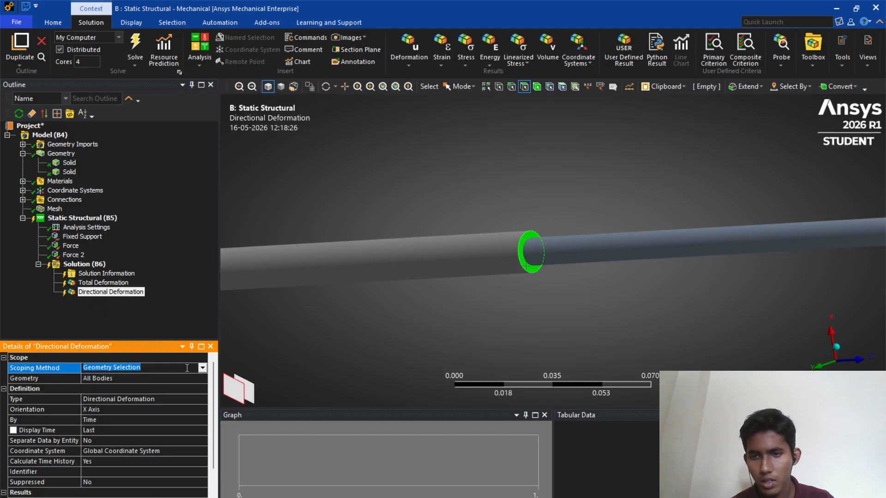
left_click(203, 368)
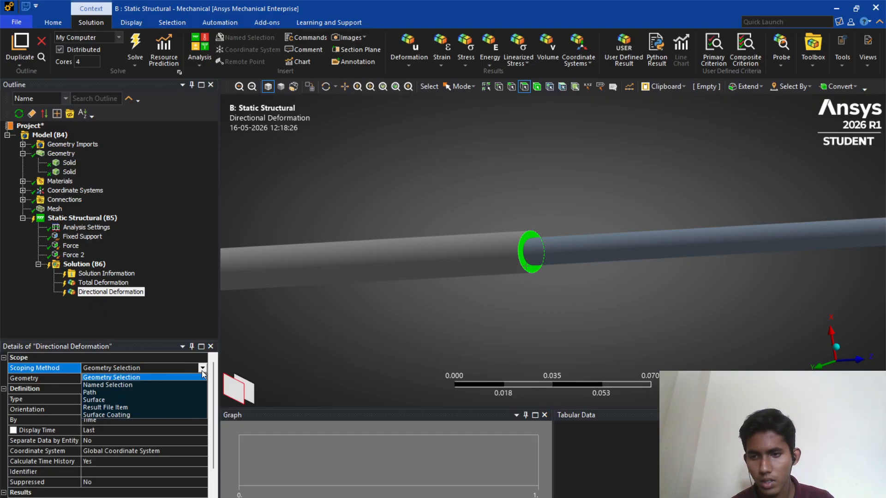
left_click(274, 370)
left_click(152, 379)
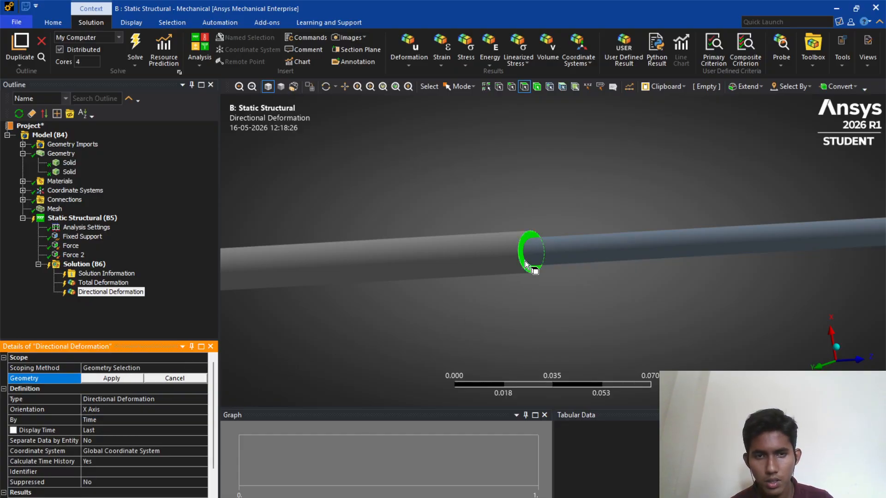
left_click(525, 261)
left_click(103, 379)
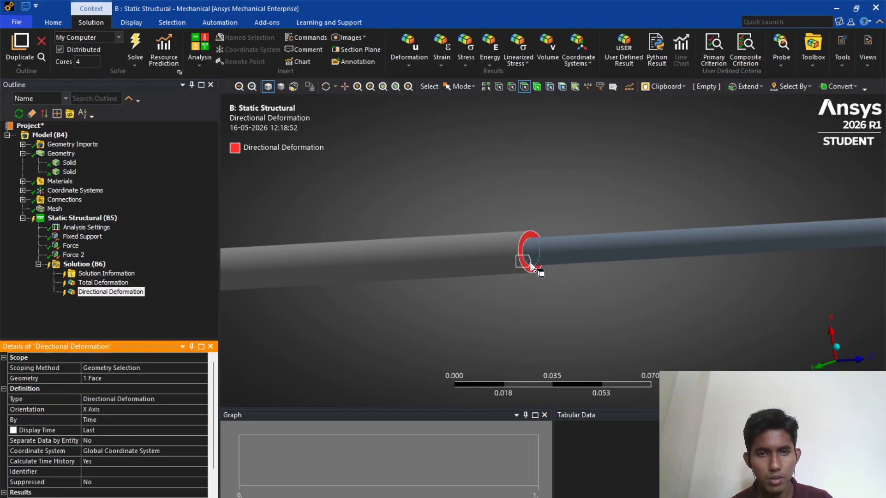
- Insert a second Directional Deformation scoped to the free end face of the thinner segment
scroll(530, 263, "down", 3)
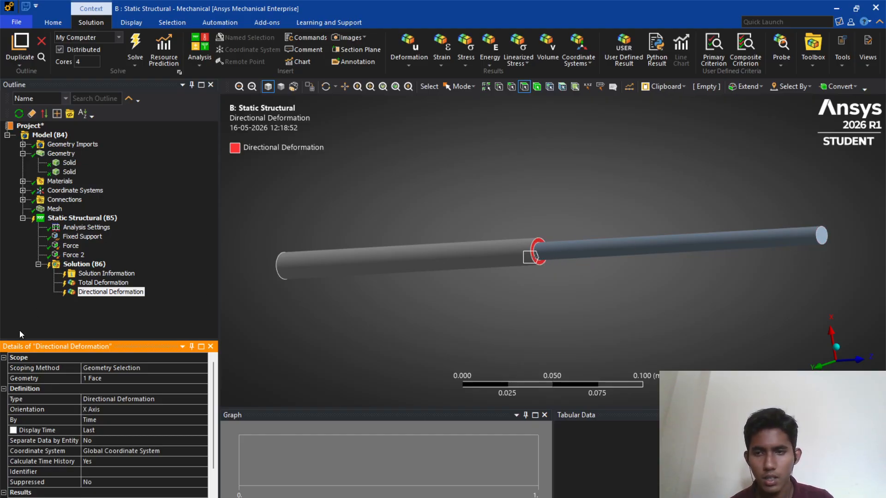
right_click(80, 265)
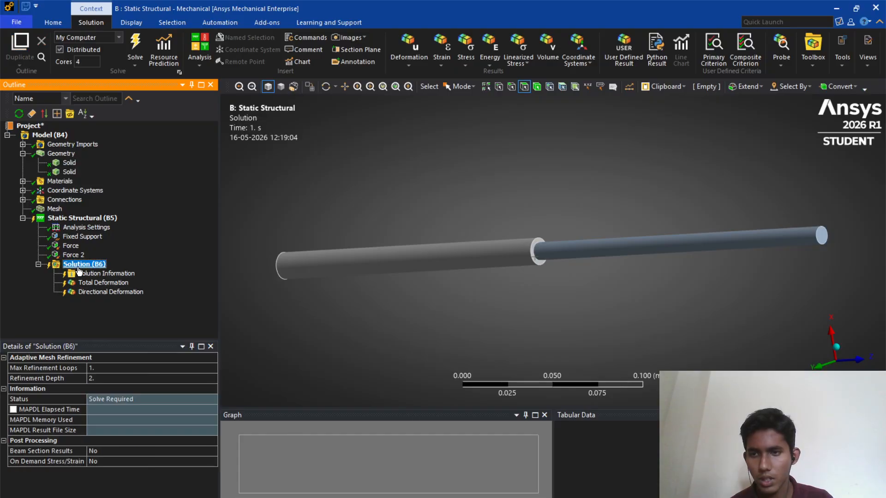
mouse_move(138, 273)
mouse_move(226, 274)
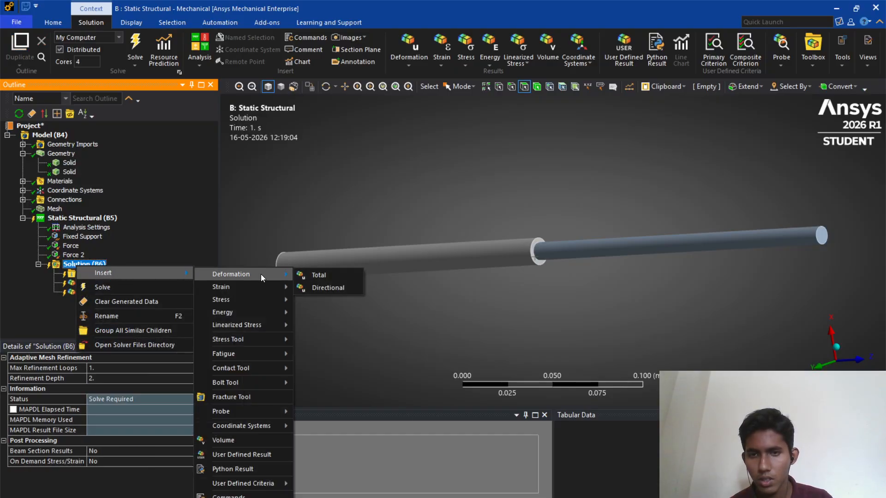
left_click(319, 287)
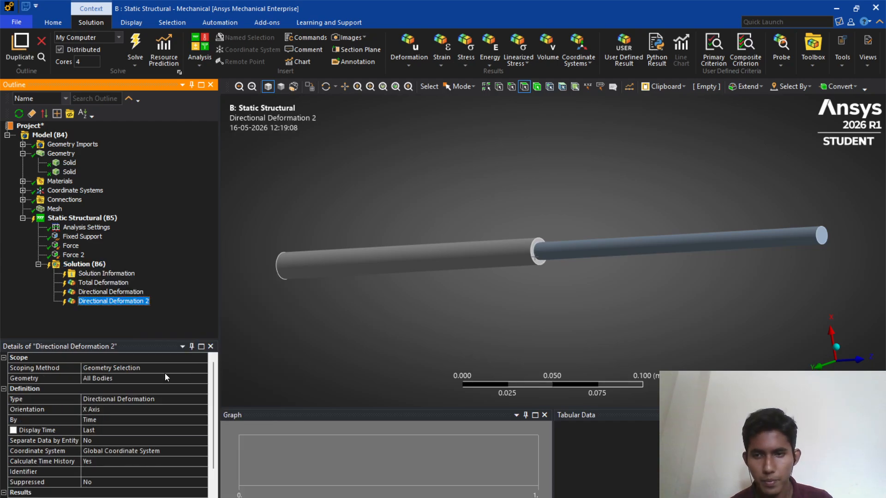
left_click(826, 239)
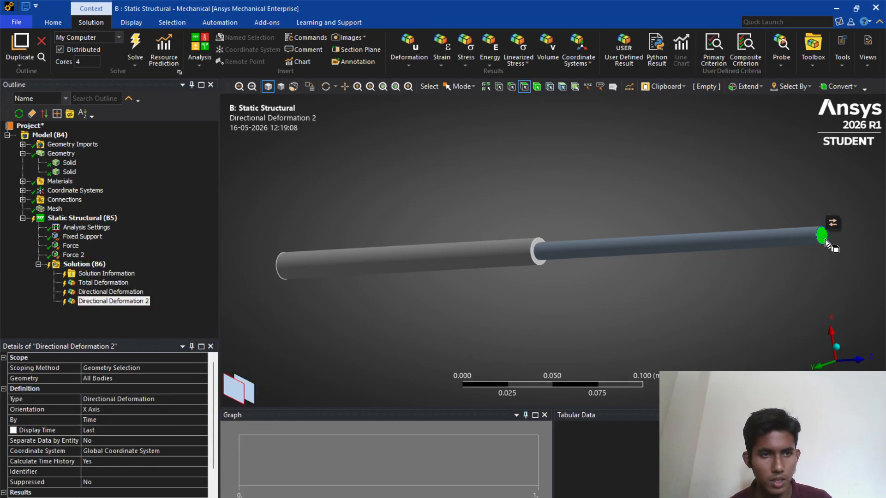
left_click(89, 379)
left_click(99, 380)
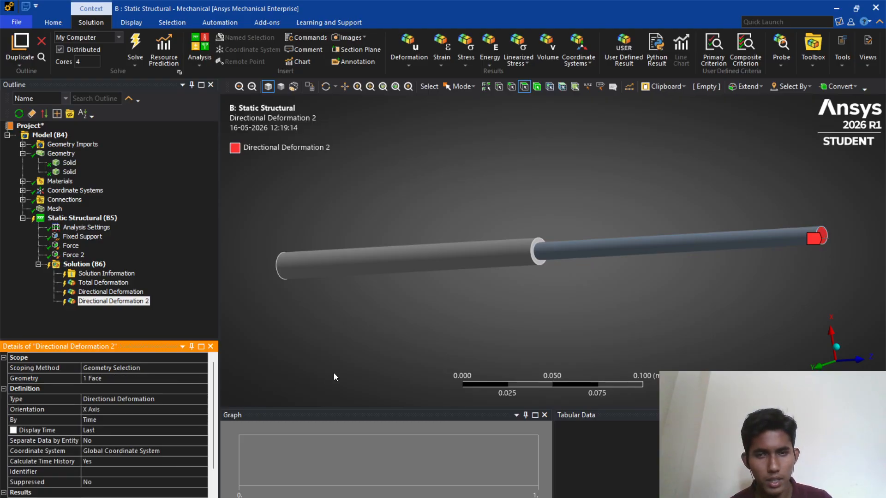
middle_click_drag(361, 332, 271, 333)
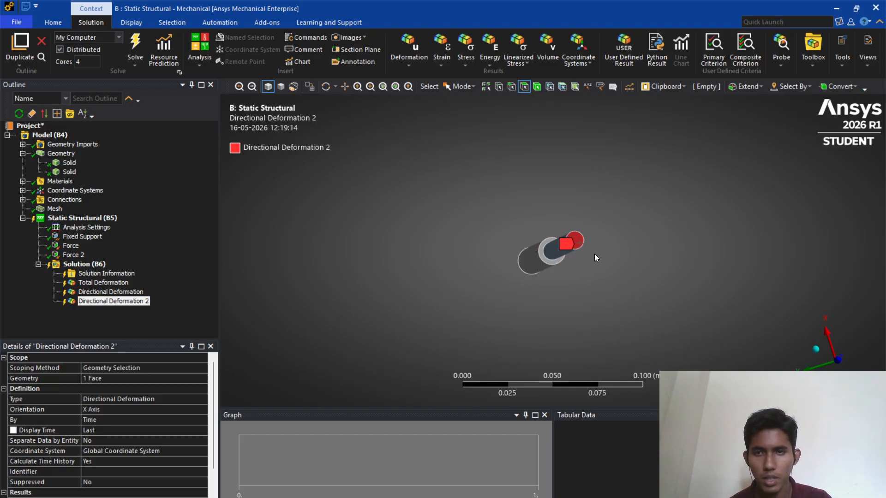
middle_click_drag(293, 309, 384, 310)
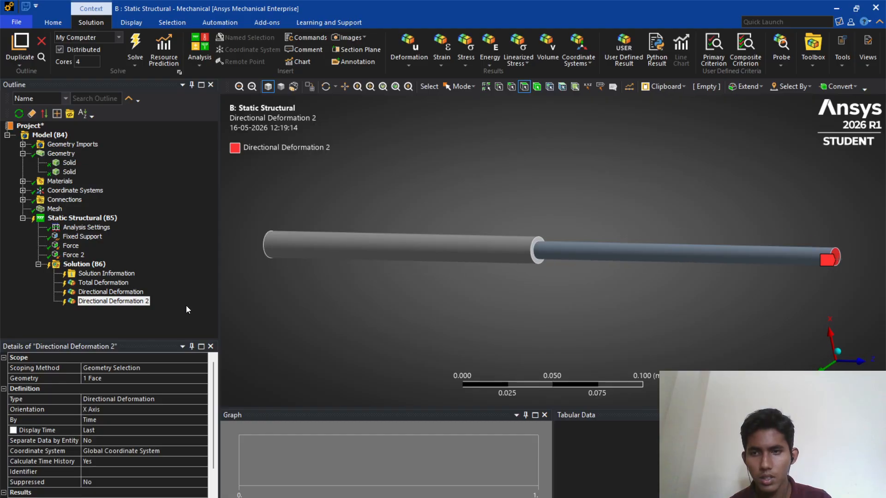
left_click(74, 263)
right_click(88, 263)
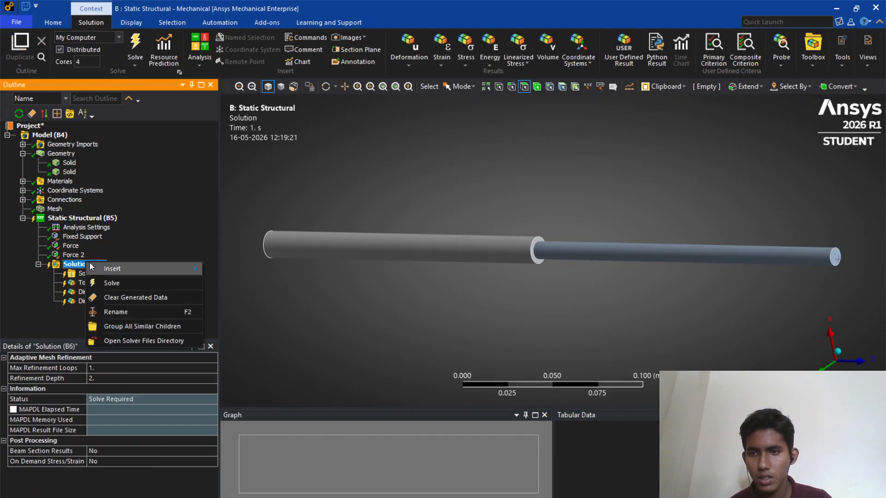
mouse_move(115, 268)
mouse_move(252, 299)
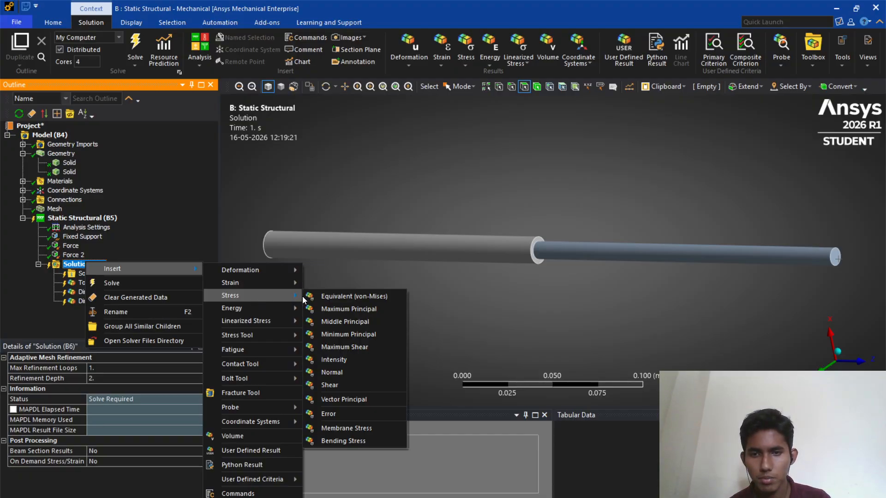
left_click(326, 277)
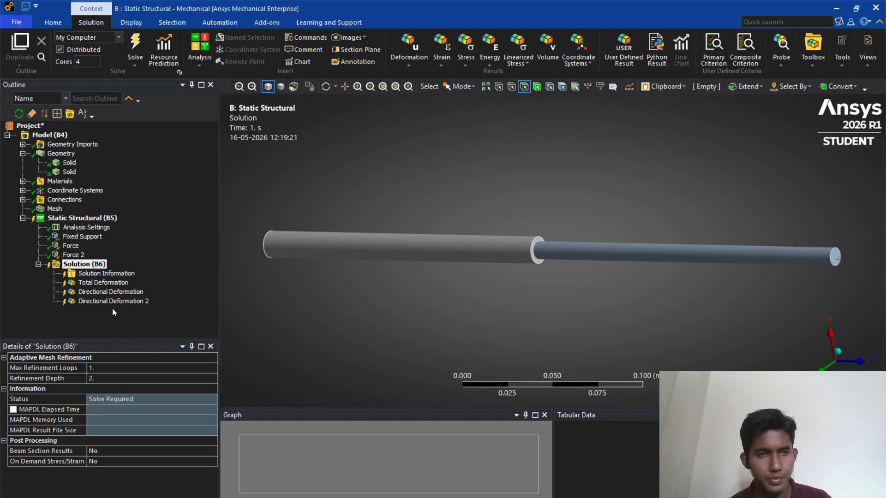
- Solve the static structural analysis
right_click(96, 267)
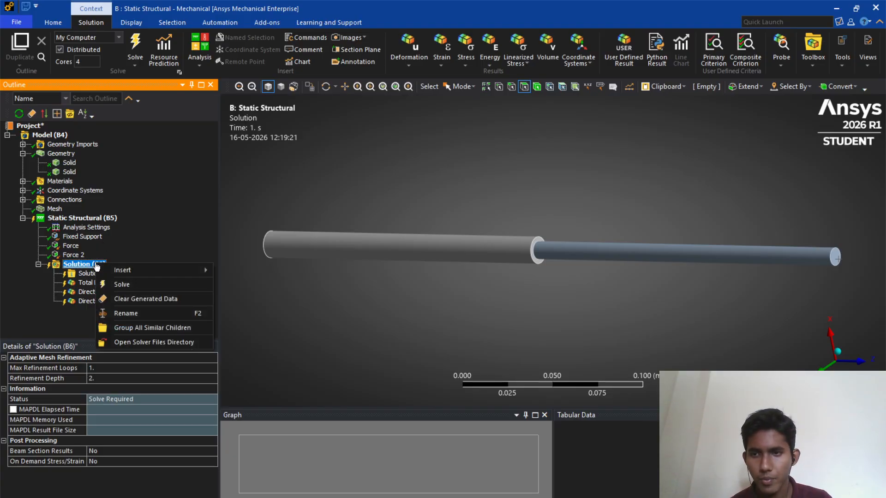
left_click(119, 286)
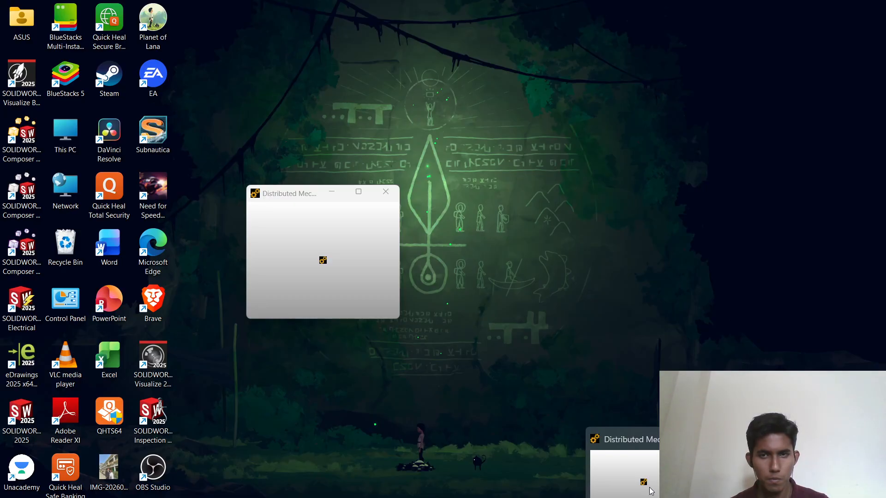
left_click(651, 491)
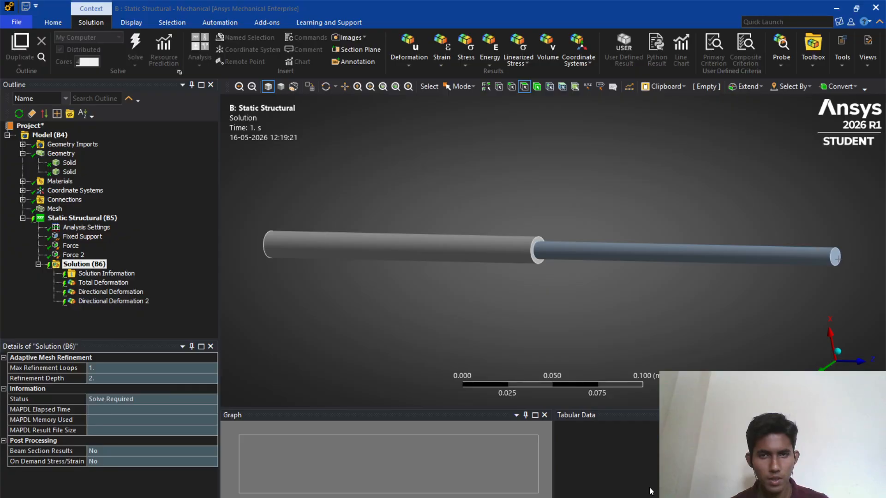
mouse_move(620, 497)
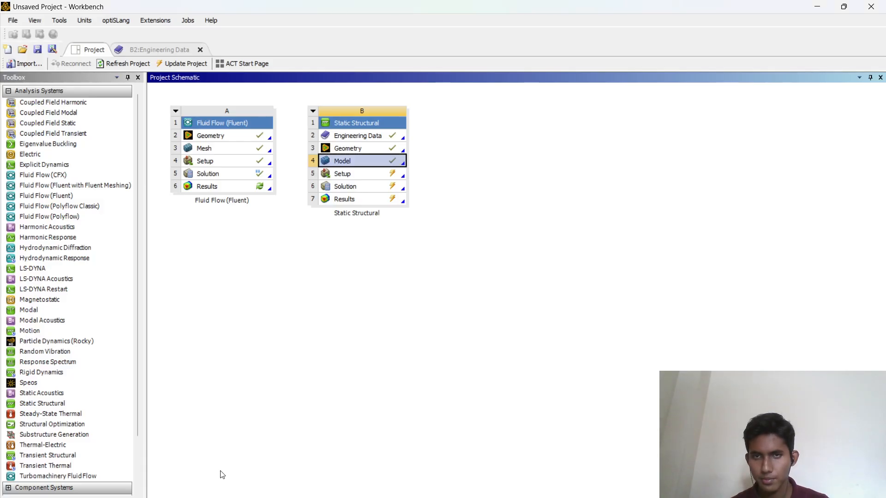
- Switch back to the Mechanical window and display the Total Deformation result
mouse_move(644, 497)
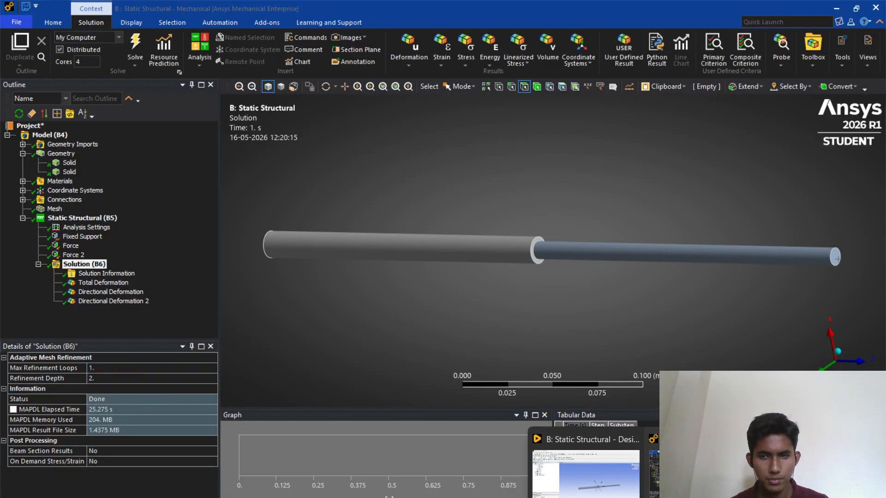
left_click(692, 475)
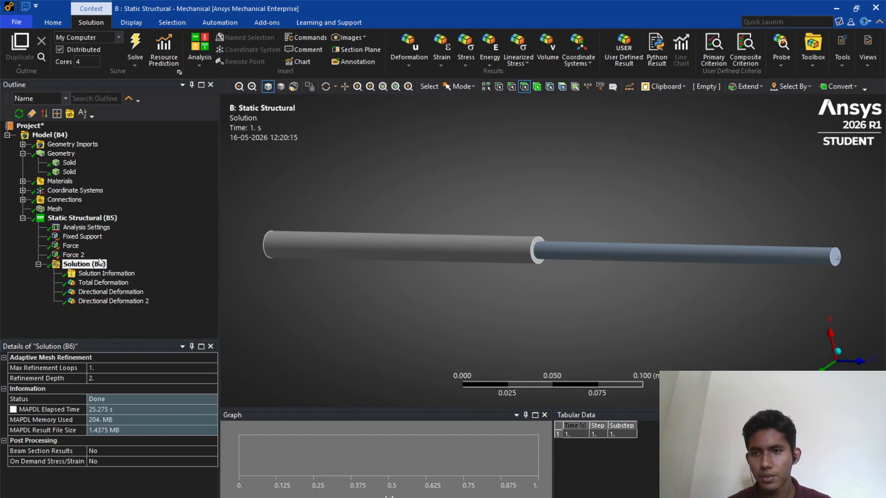
left_click(103, 283)
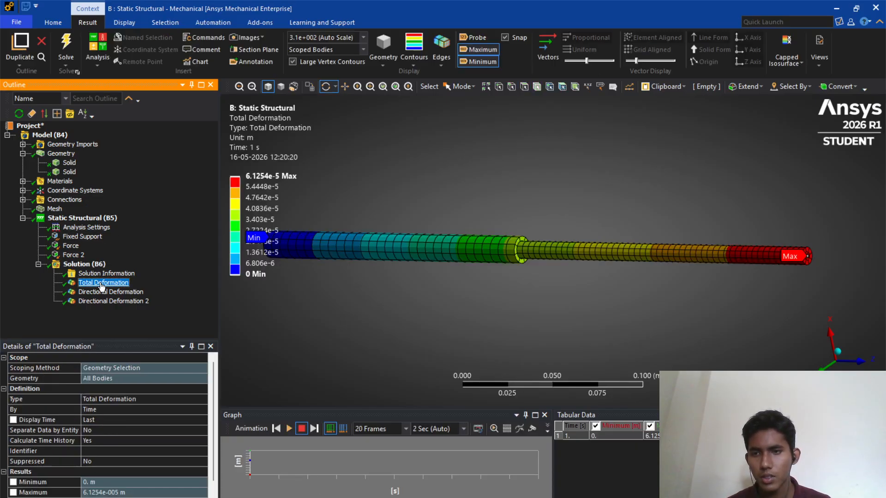
- Set the result animation to 100 Frames with a 10 Sec duration and play it
left_click(406, 429)
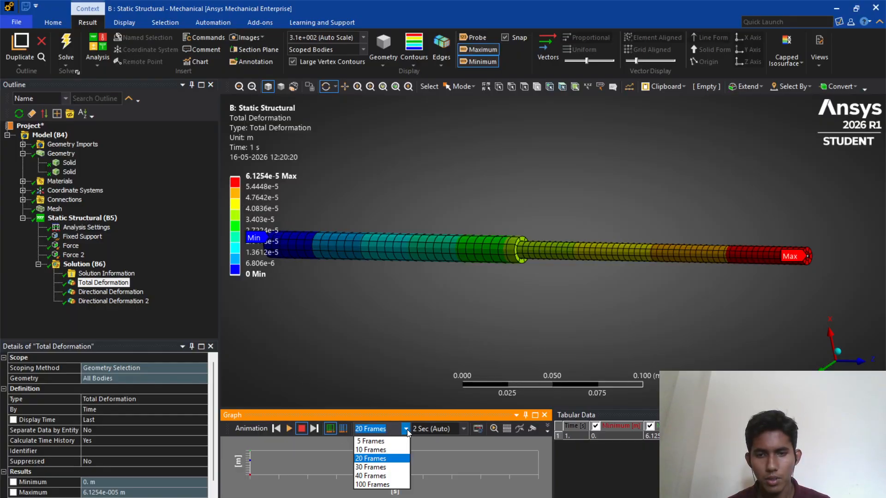
left_click(373, 485)
left_click(436, 430)
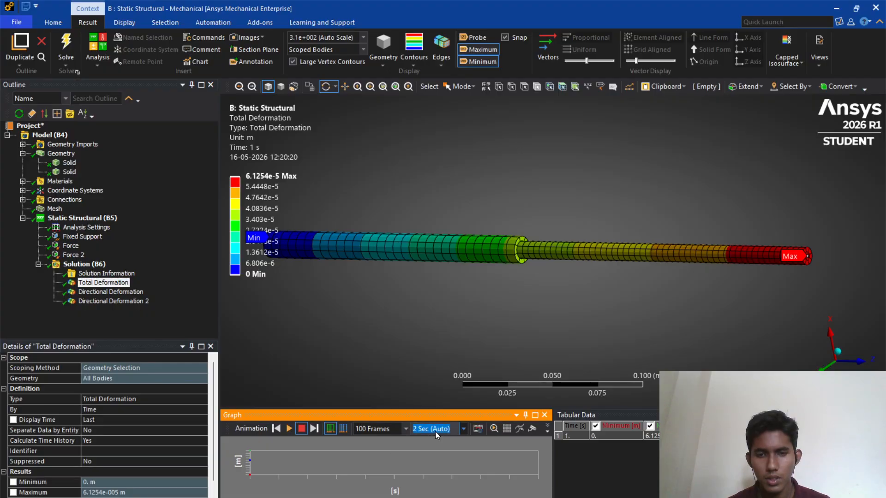
type("10")
key("Return")
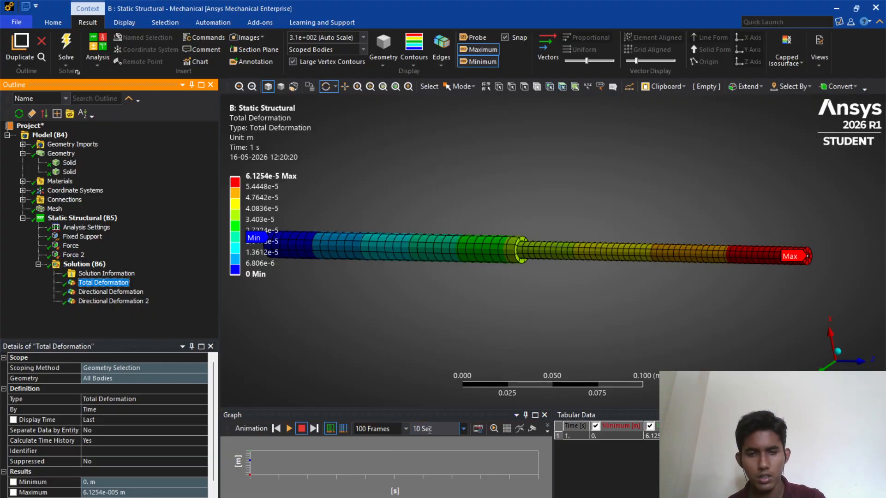
left_click(288, 428)
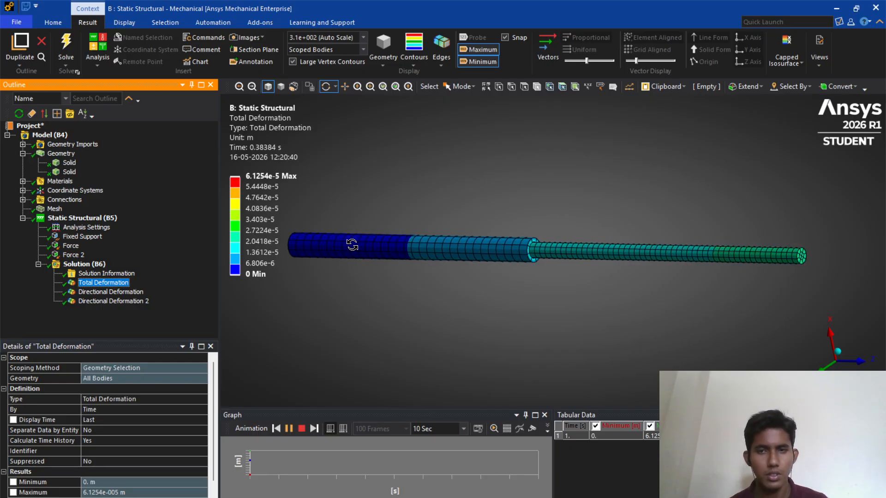
- Animate the Directional Deformation results for the shoulder face and the free end face in turn
left_click(79, 292)
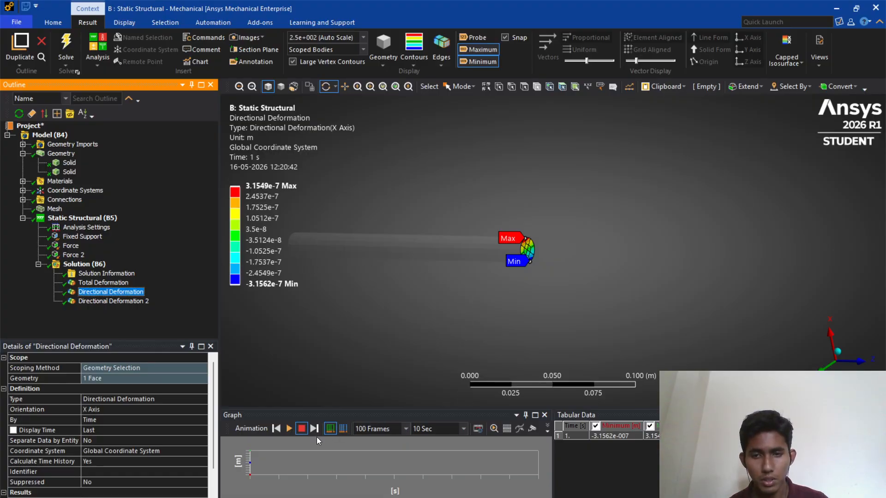
left_click(289, 429)
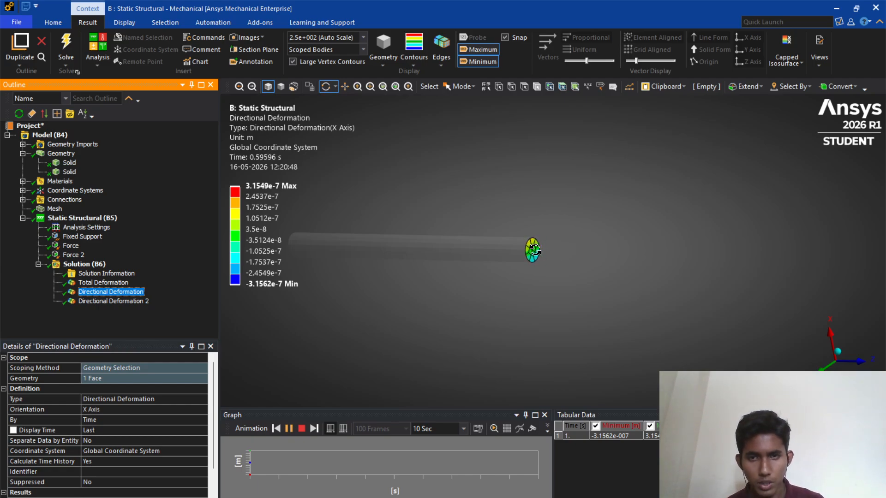
left_click(122, 303)
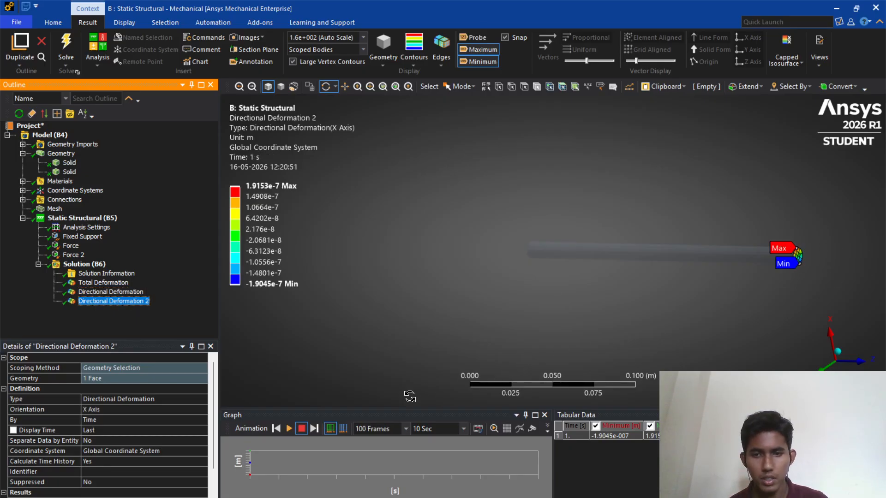
left_click(290, 429)
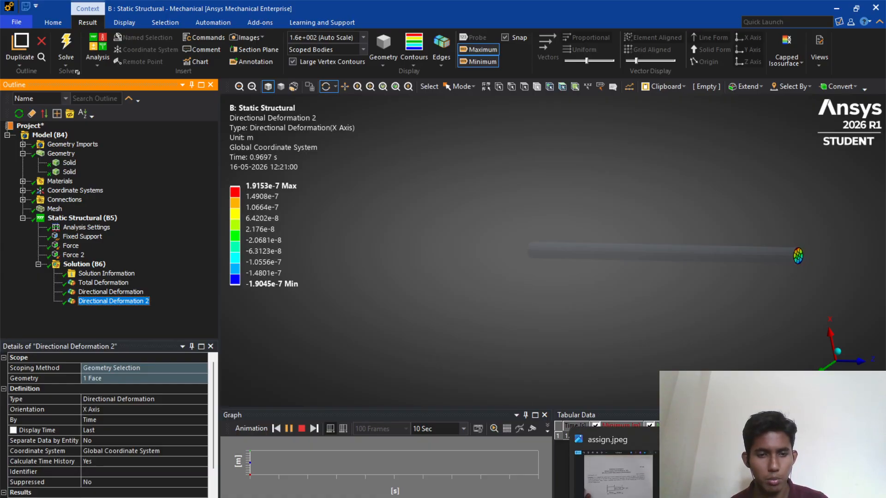
- Return to Mechanical and replay the Total Deformation animation
left_click(604, 497)
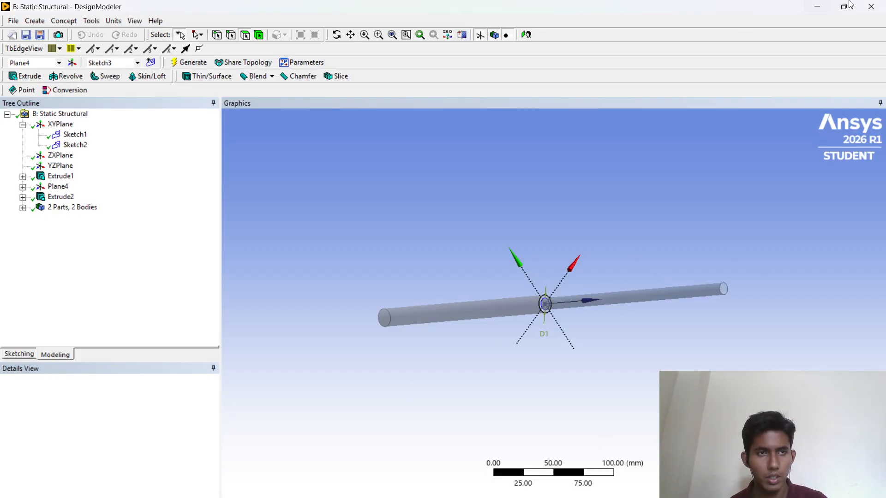
left_click(817, 7)
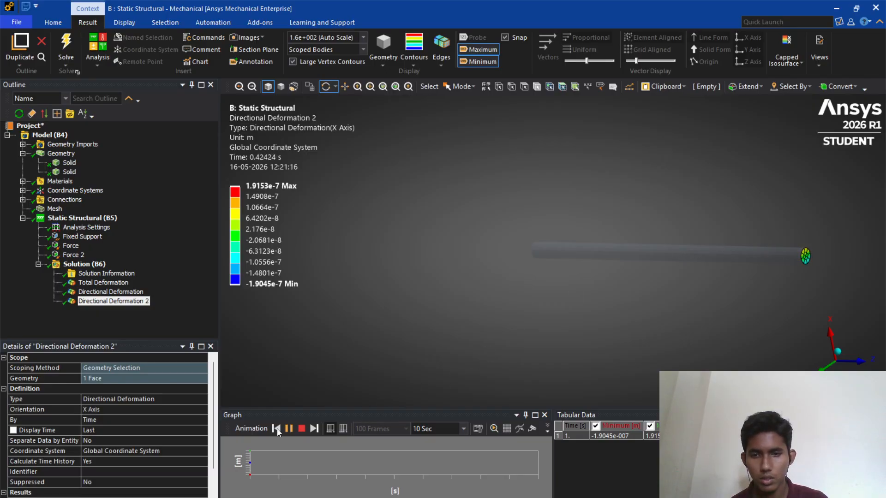
left_click(107, 273)
left_click(110, 281)
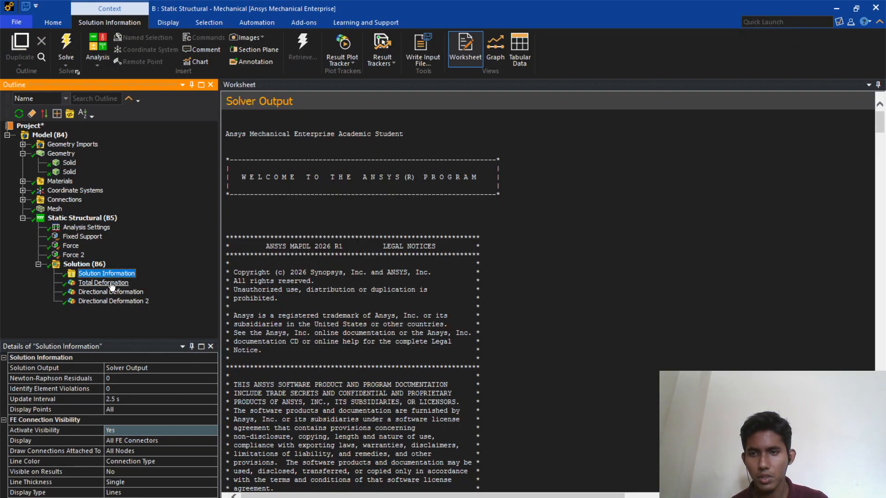
left_click(284, 426)
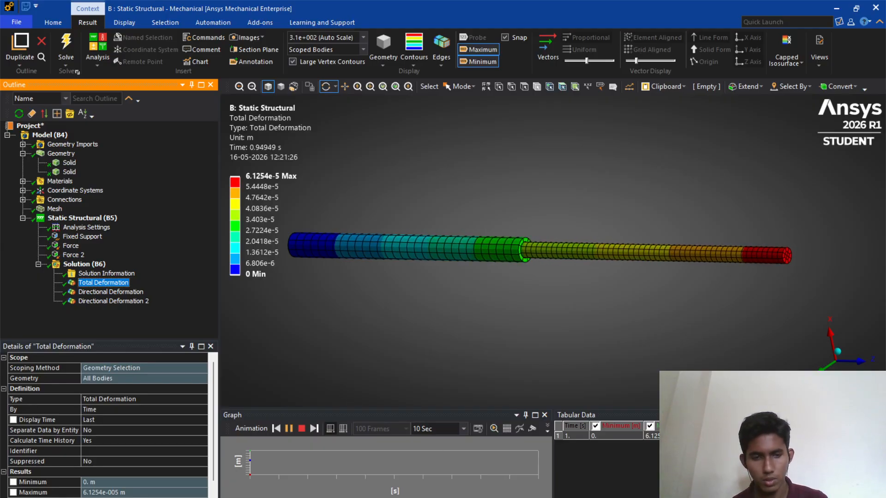
- Compare the shoulder face's directional deformation with the problem statement in the assignment image
left_click(614, 457)
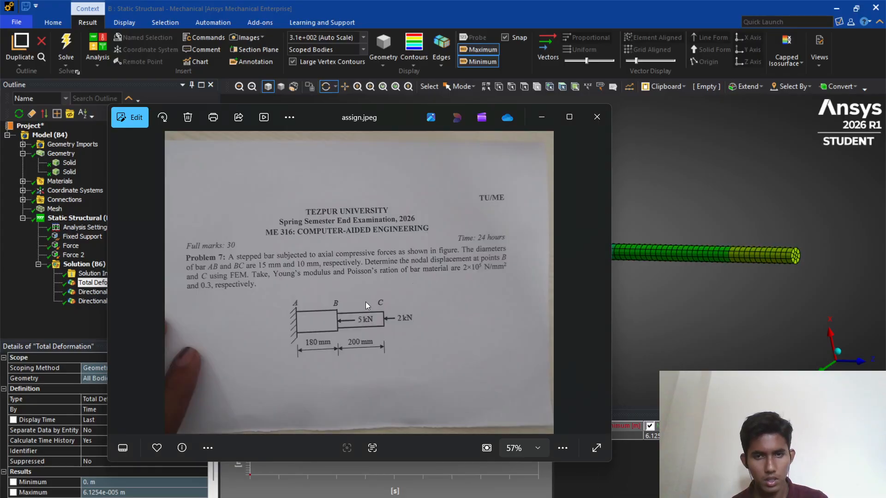
left_click(541, 113)
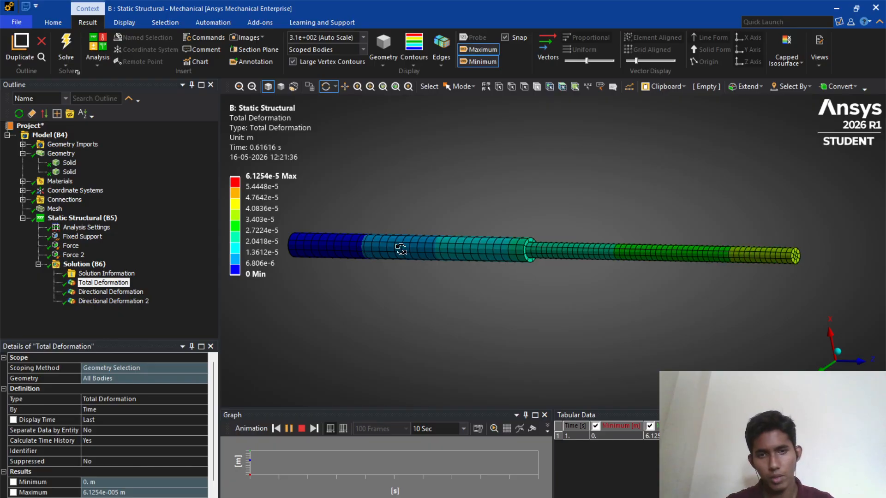
left_click(121, 292)
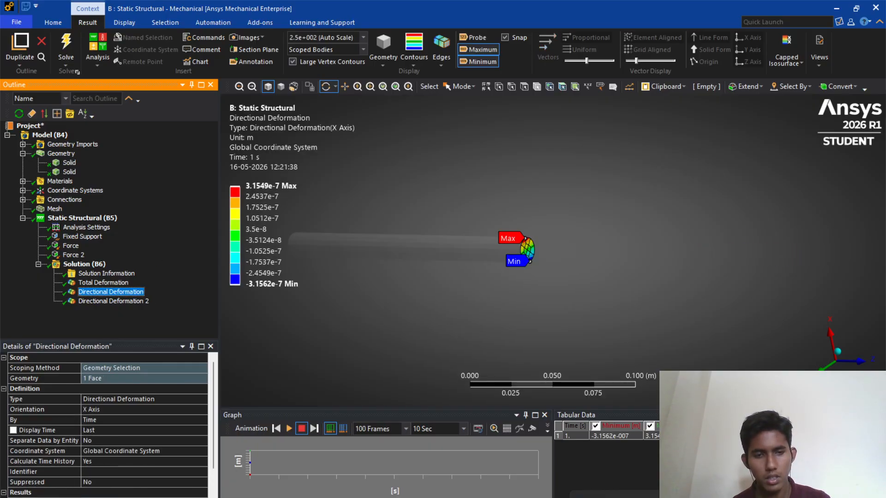
left_click(618, 495)
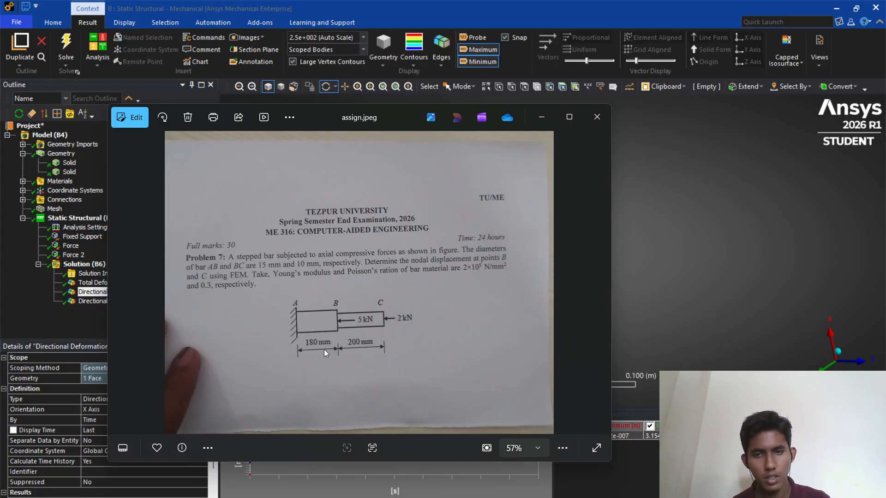
left_click(548, 120)
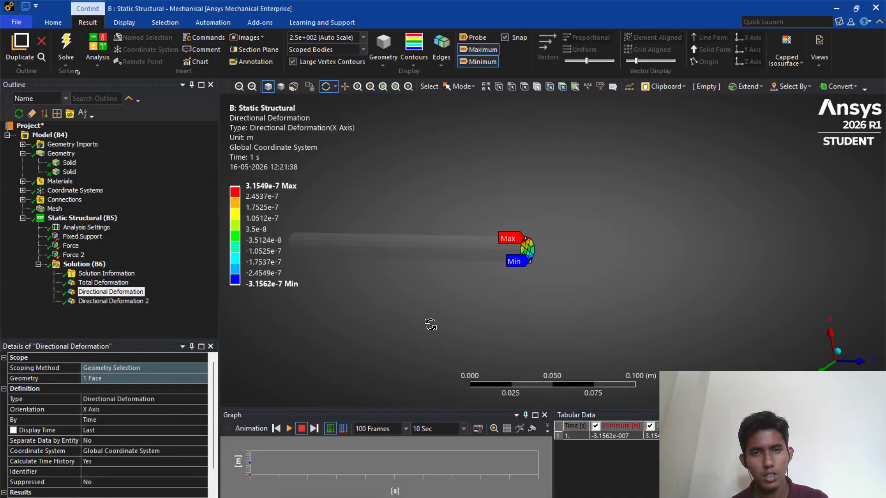
- Replay the animations of both Directional Deformation results
left_click(290, 430)
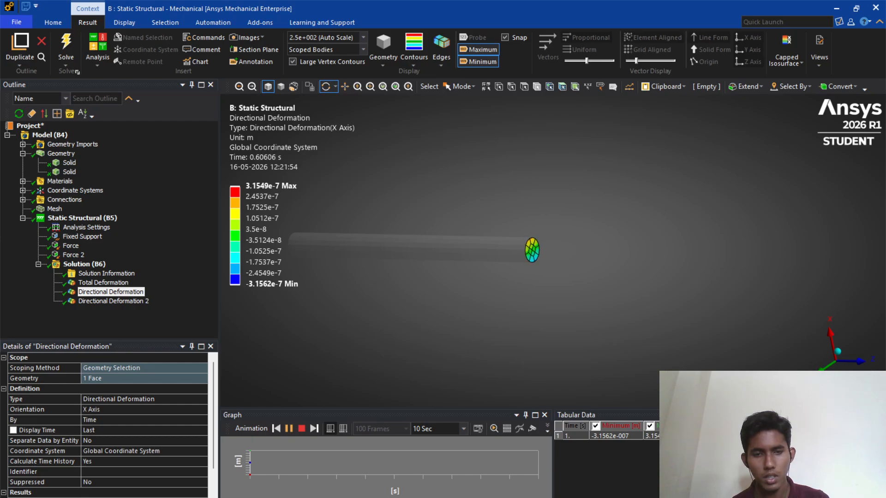
left_click(87, 302)
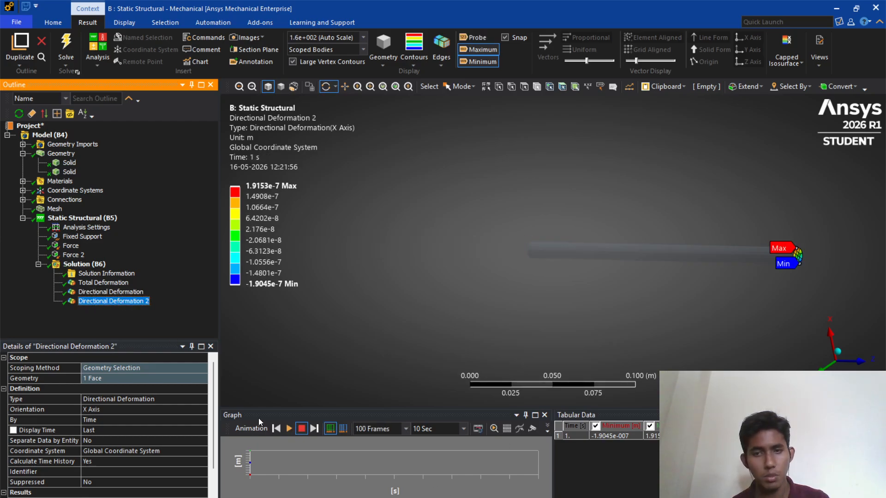
left_click(289, 428)
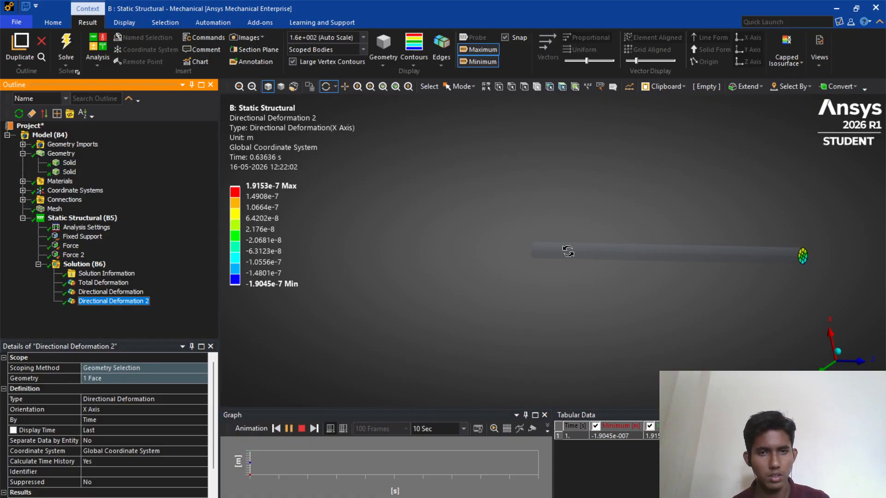
scroll(569, 260, "up", 2)
scroll(566, 280, "down", 1)
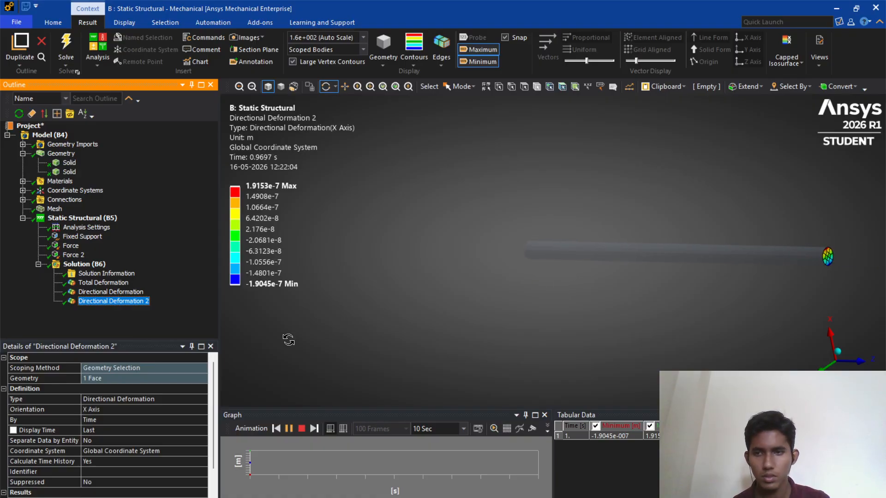
left_click(288, 429)
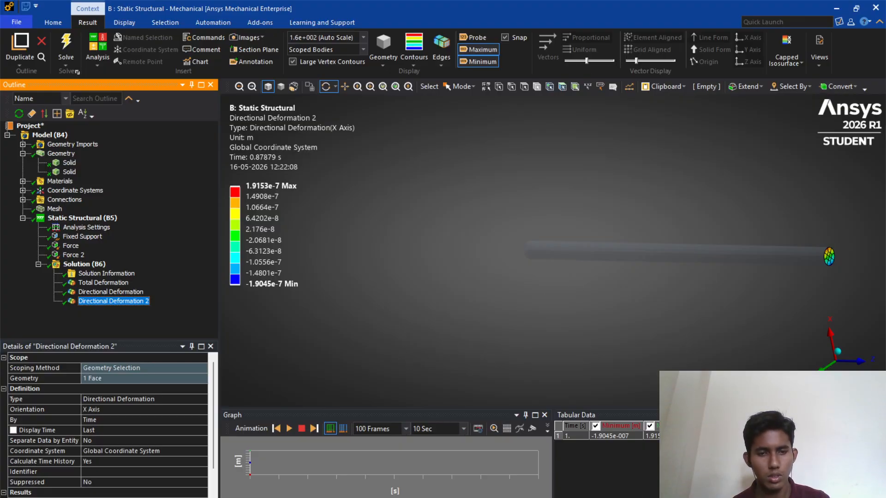
left_click(628, 494)
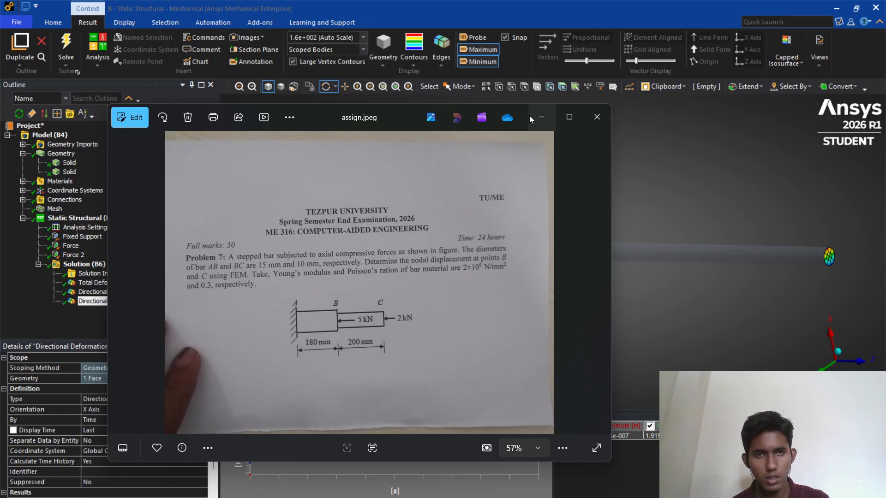
left_click(541, 117)
left_click(837, 8)
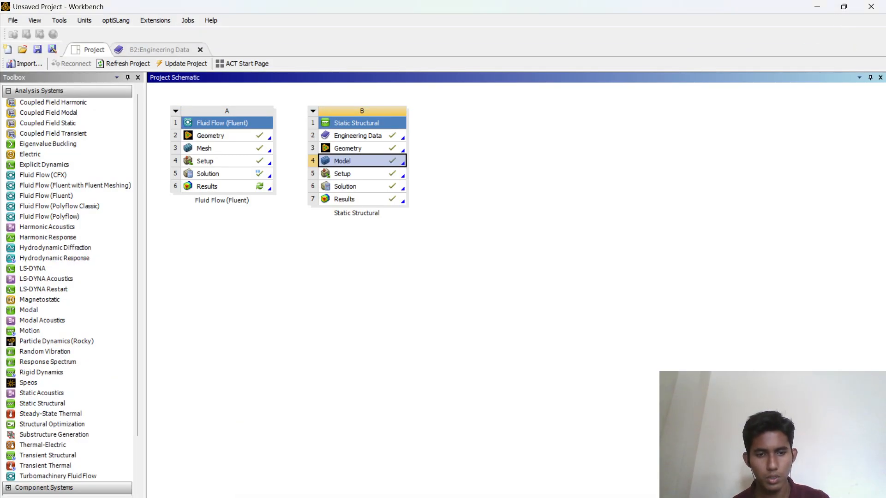
left_click(591, 486)
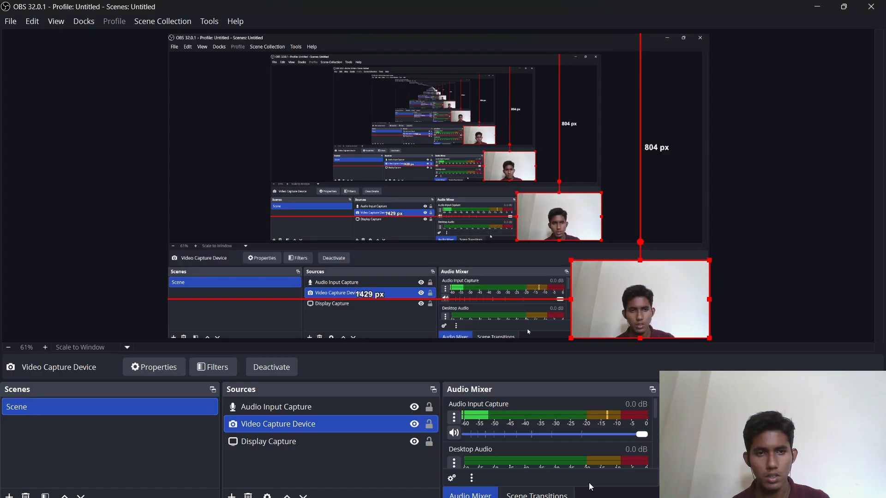